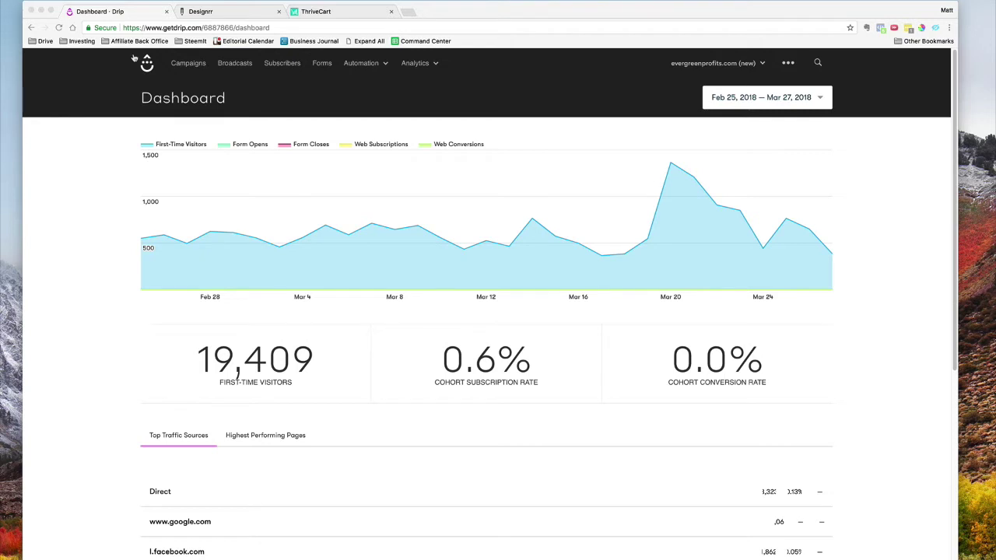
- Open the list of emails in the "(Blog Opt-in) Our Marketing Stack" campaign
click(282, 95)
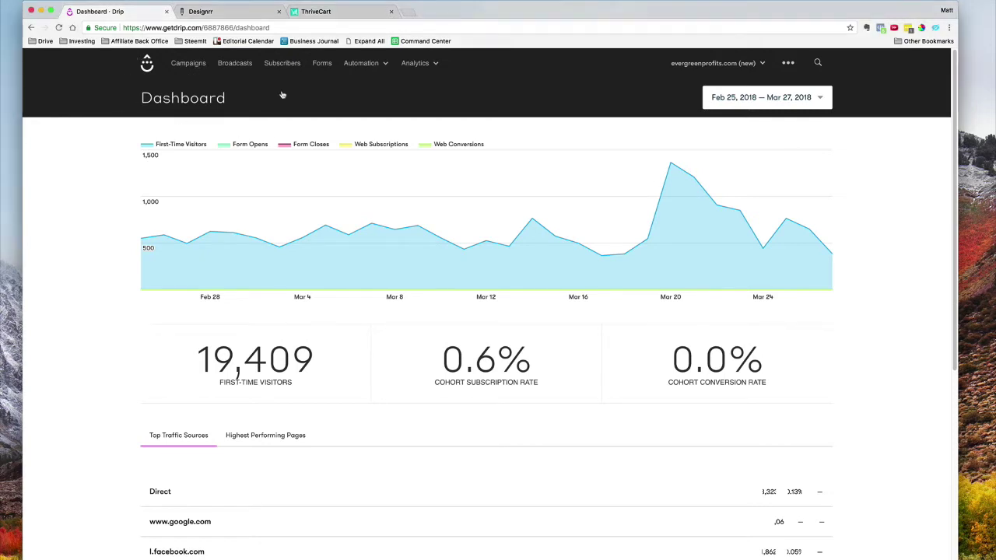
click(197, 69)
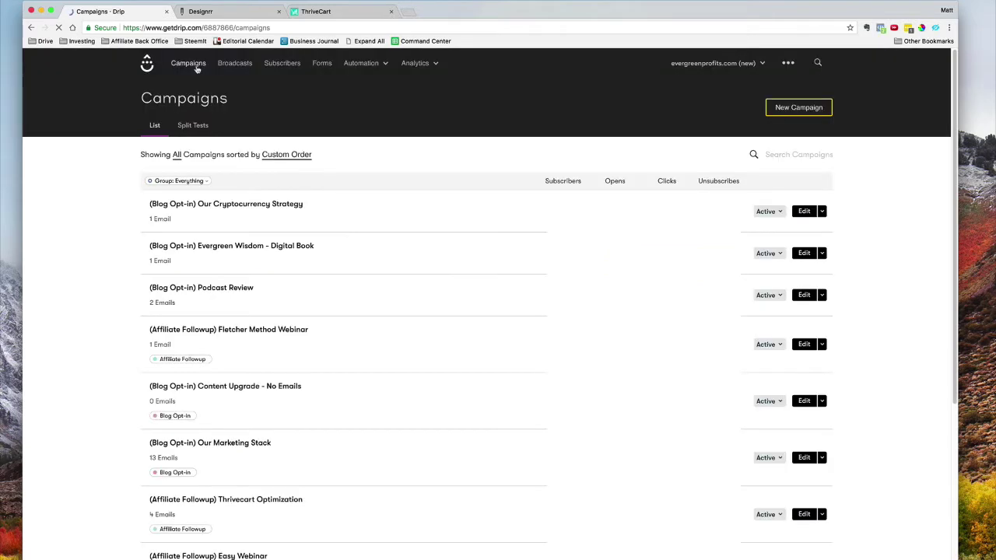
click(245, 443)
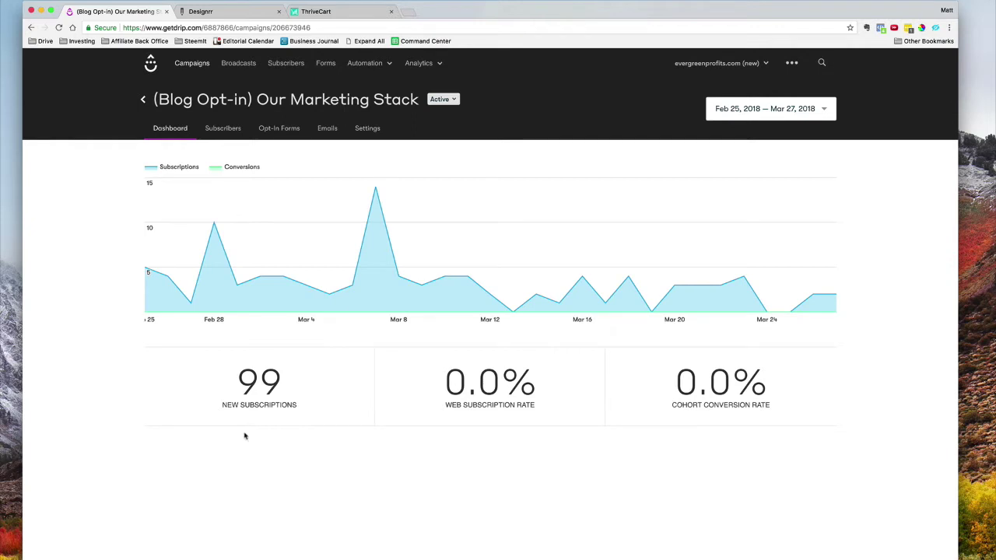
click(333, 135)
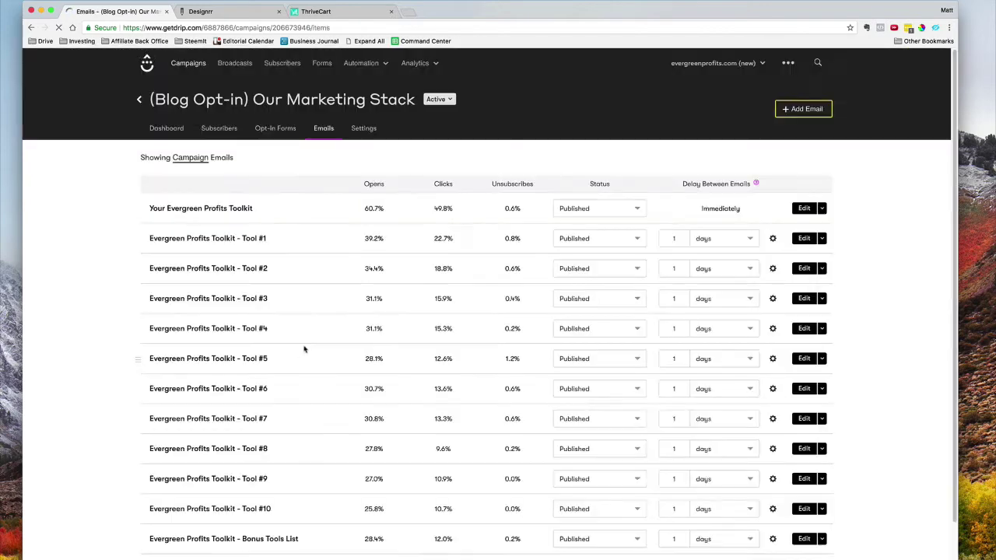
- Review the campaign's sequence of Evergreen Profits Toolkit emails, from the first delivery email to the Favorite Frameworks email
scroll(305, 342, down, 3)
scroll(305, 339, up, 2)
scroll(308, 334, down, 2)
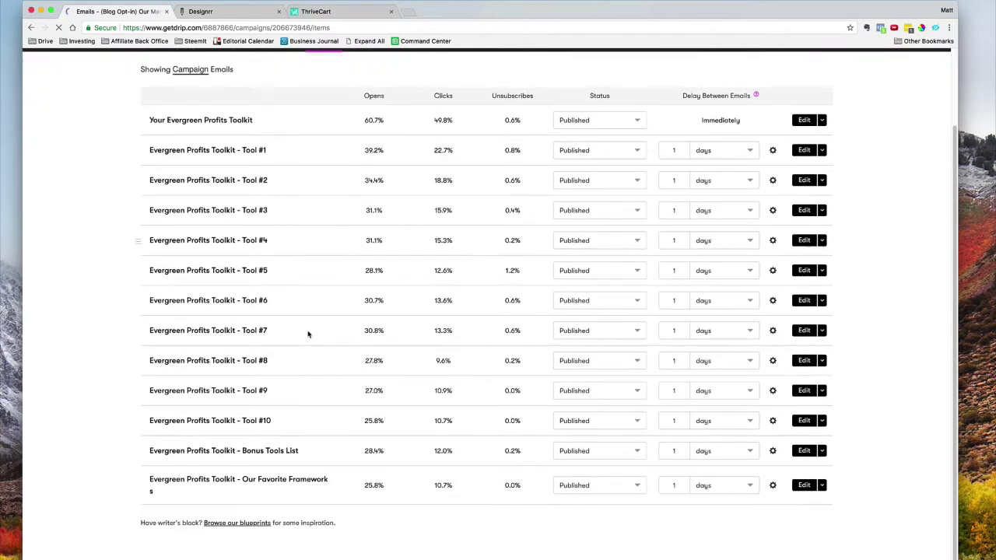
scroll(308, 334, up, 2)
scroll(308, 333, down, 1)
scroll(308, 334, down, 1)
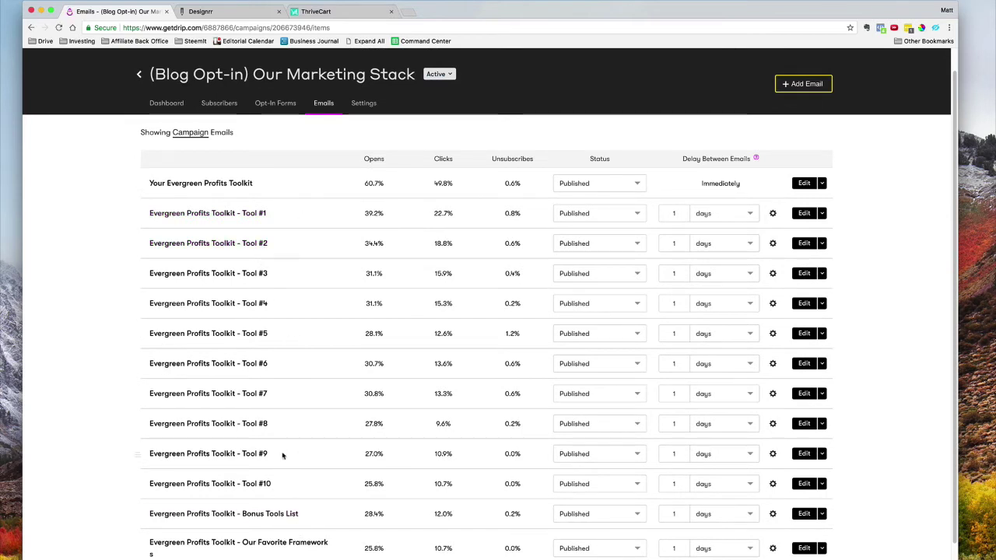
mouse_move(363, 334)
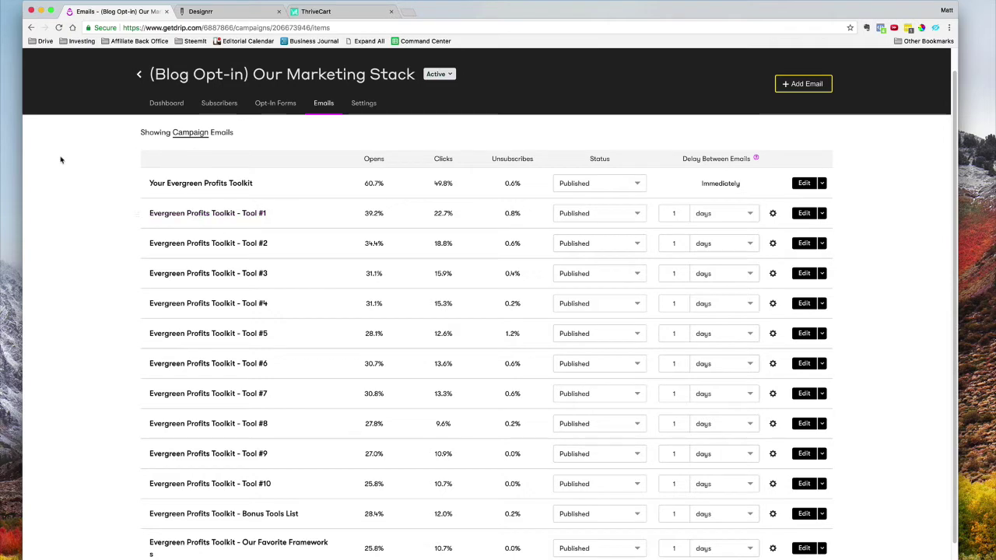
- Switch to Designrr and look through the existing projects
click(217, 16)
click(463, 378)
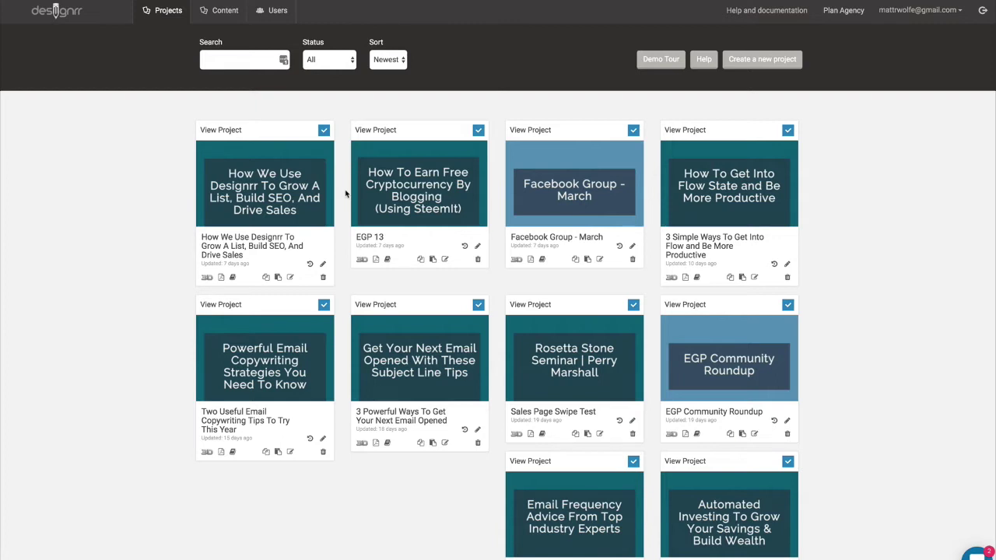
scroll(346, 195, down, 15)
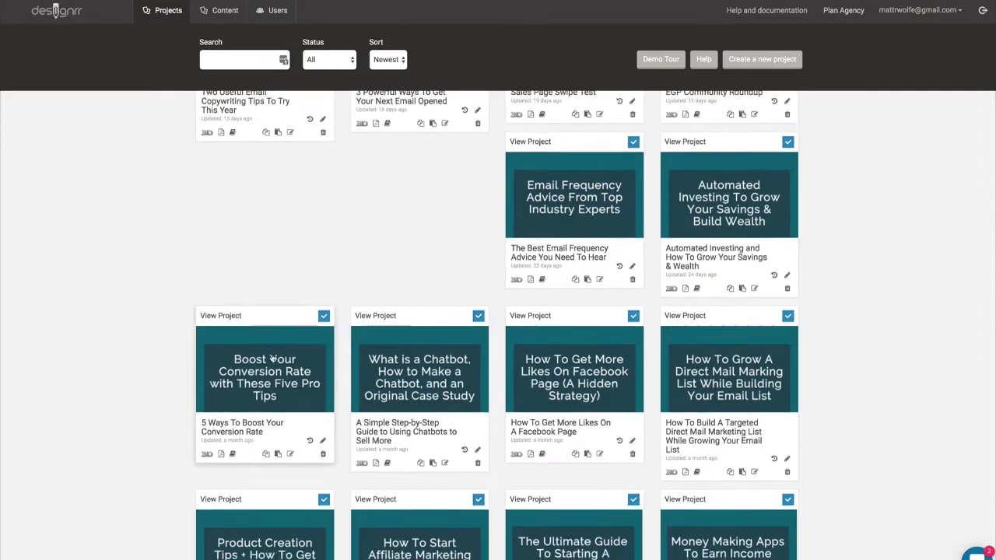
scroll(272, 357, down, 20)
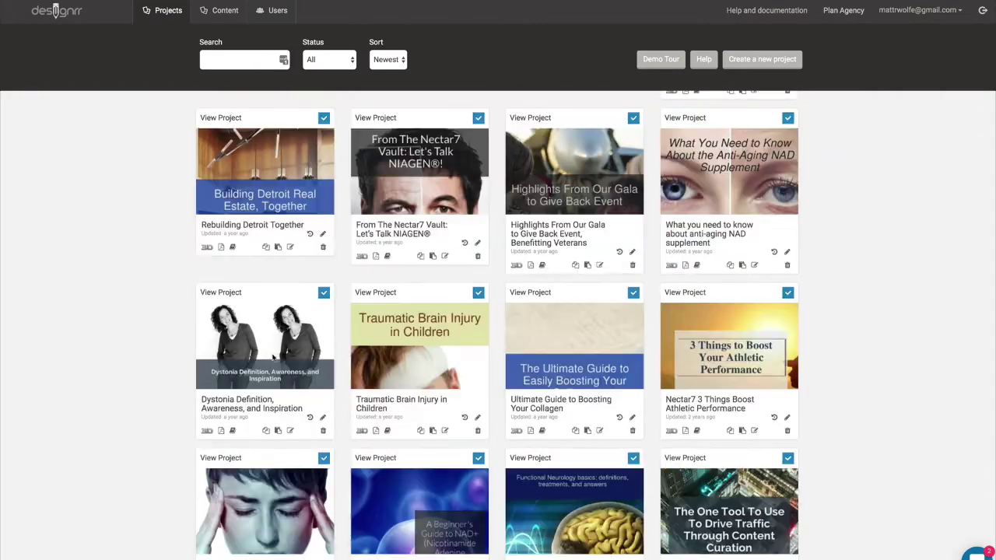
scroll(273, 358, up, 20)
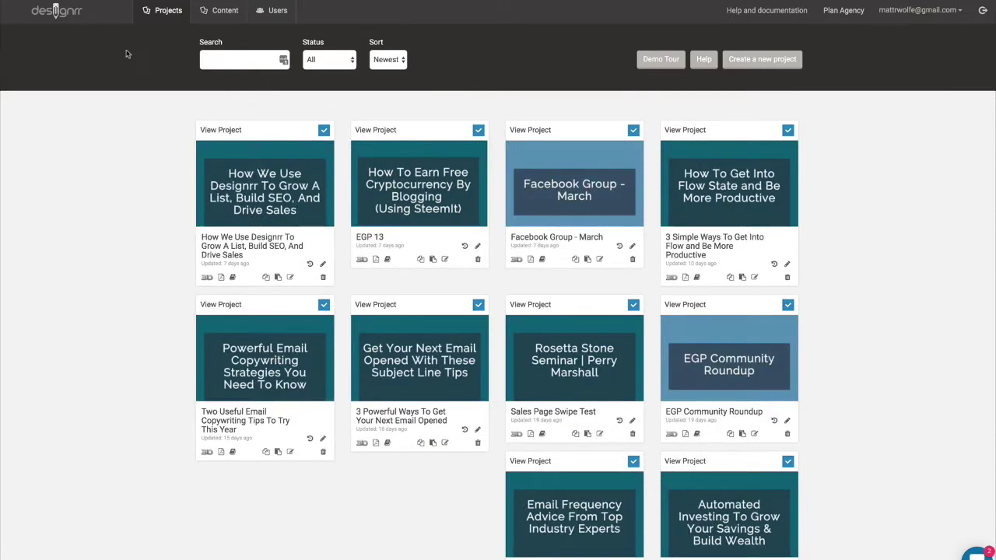
- Create a new project named "Our Marketing Stack" as an empty project and proceed to template selection
click(761, 59)
click(387, 219)
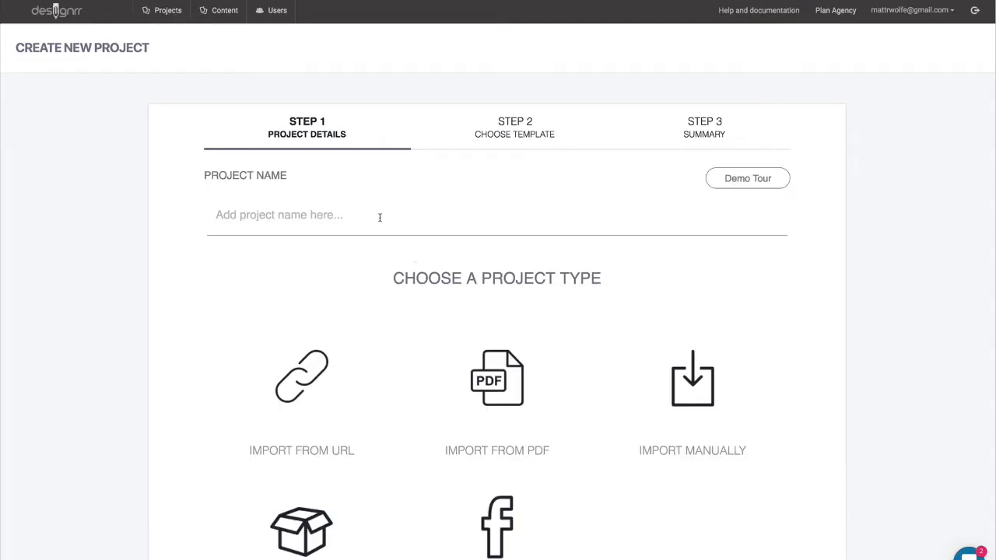
text(Our Market)
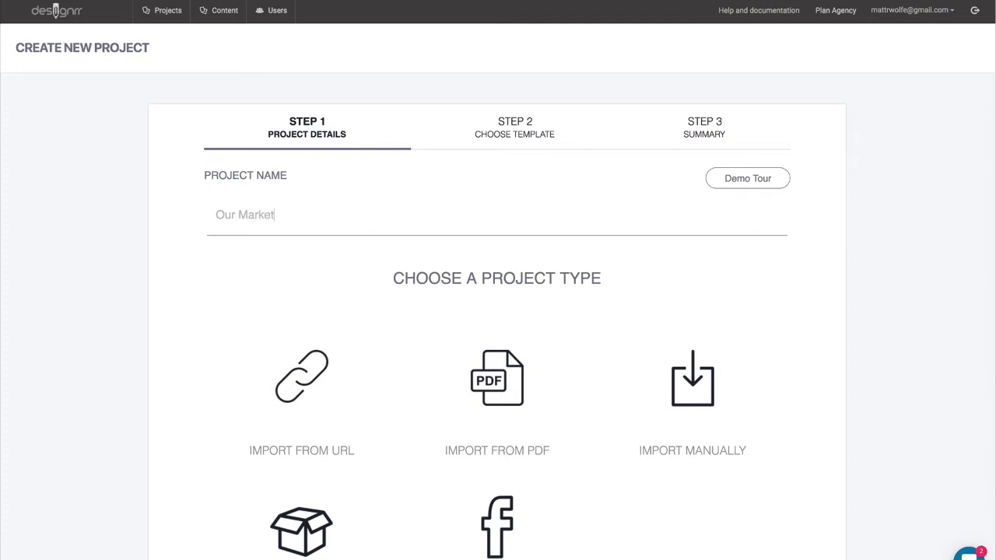
text(ing Stack)
scroll(391, 202, down, 3)
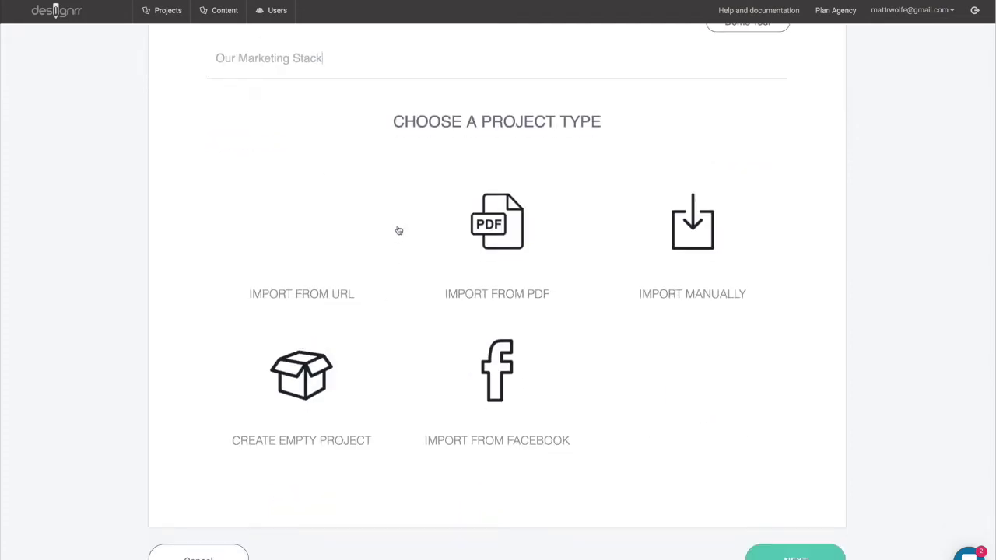
click(296, 398)
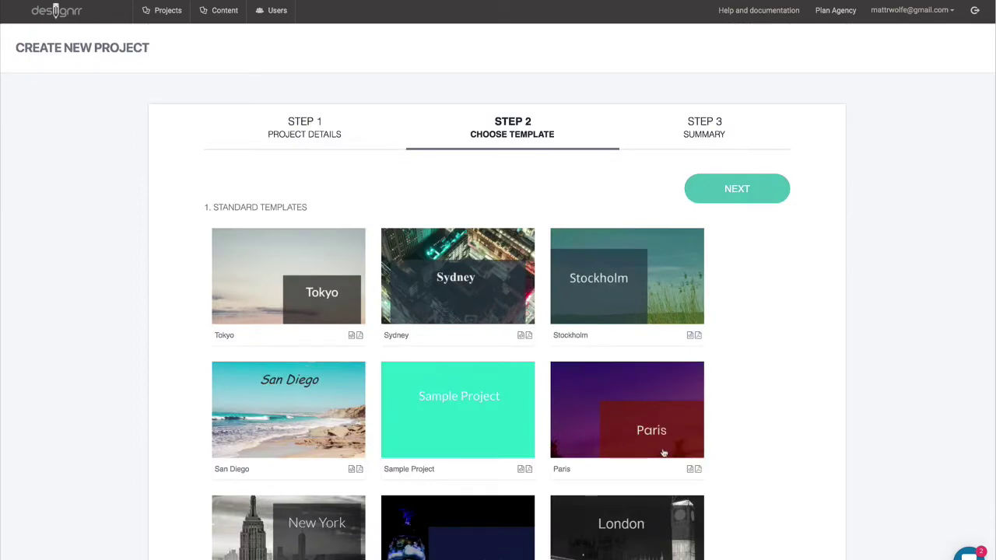
- Browse the standard, two-column and user templates for a suitable ebook design
scroll(669, 453, down, 14)
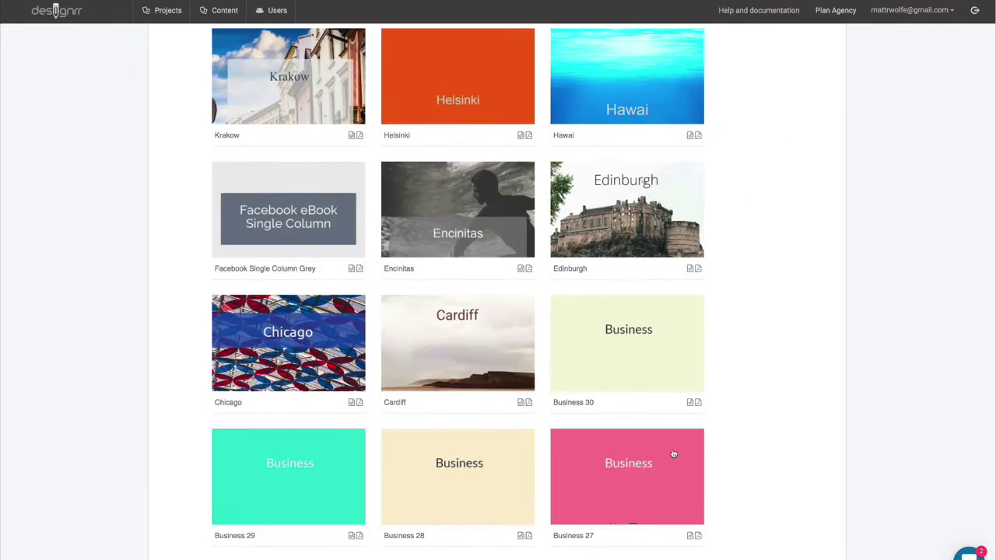
scroll(673, 454, down, 20)
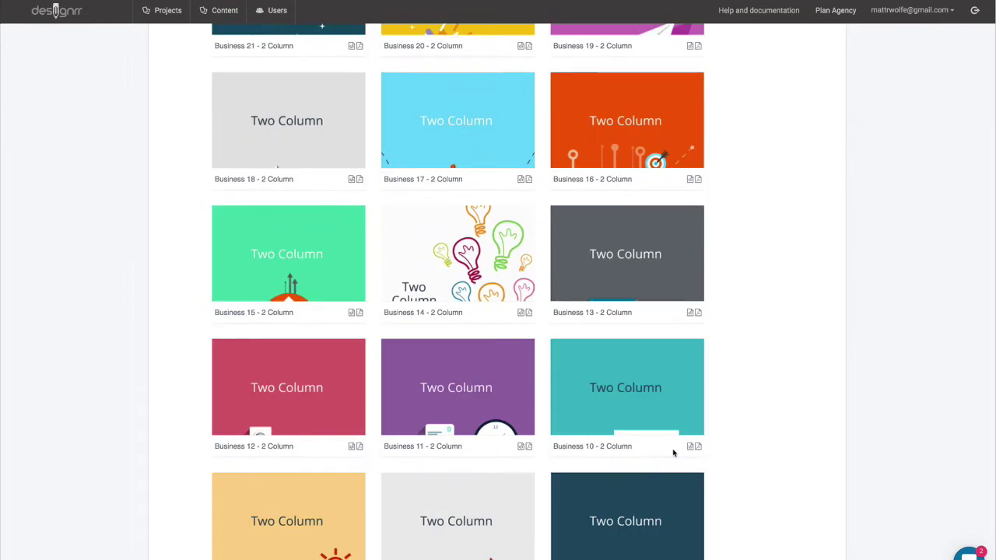
scroll(674, 454, down, 15)
scroll(673, 454, up, 5)
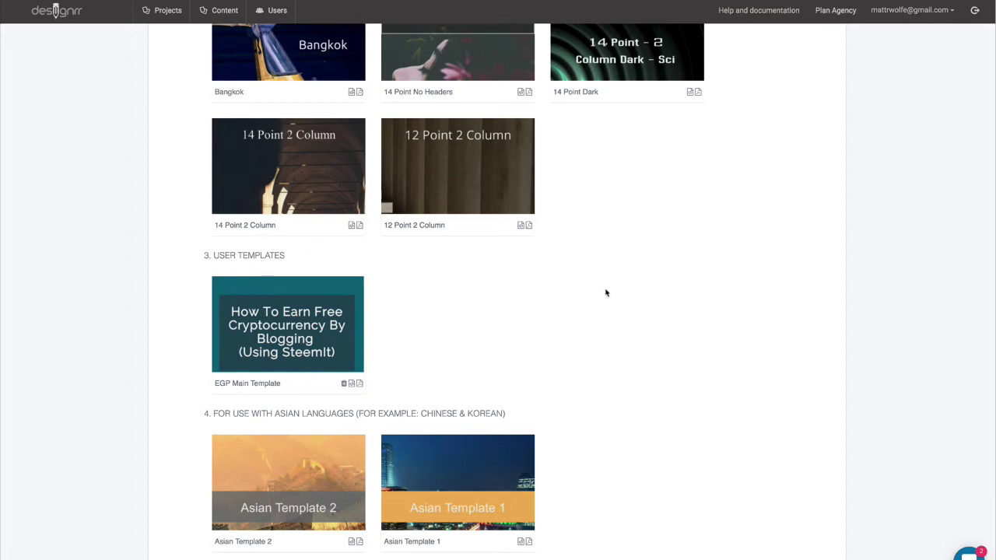
scroll(503, 509, up, 8)
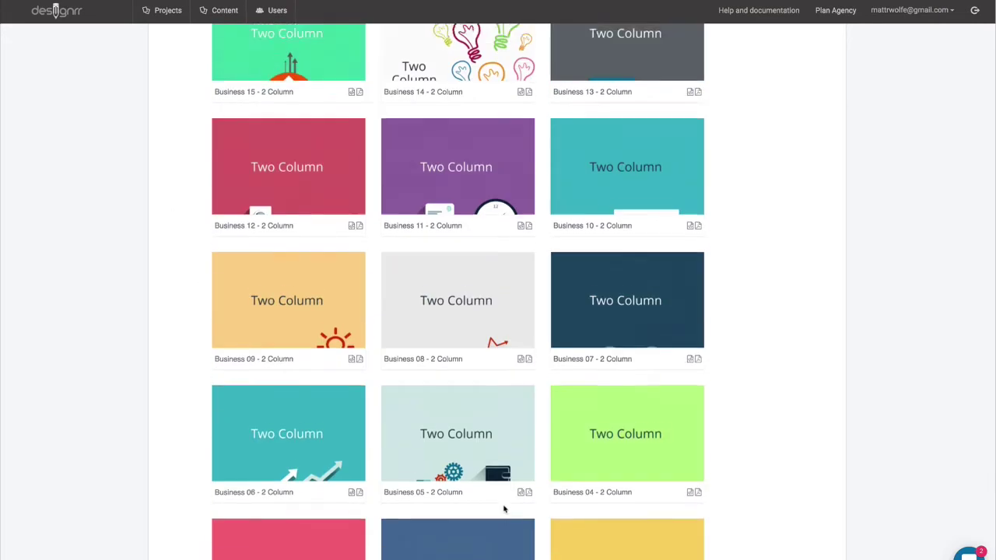
scroll(505, 509, up, 4)
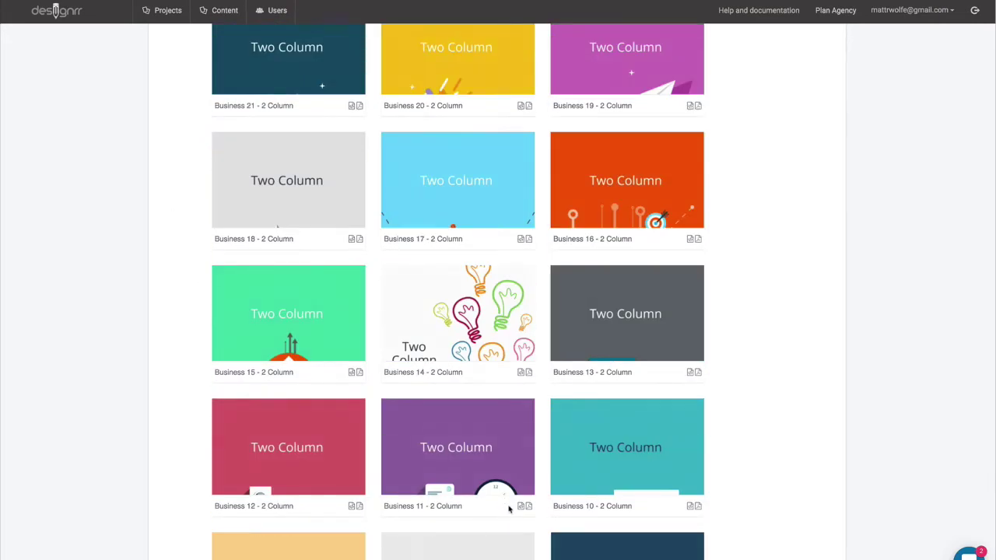
scroll(509, 509, up, 3)
scroll(516, 516, up, 3)
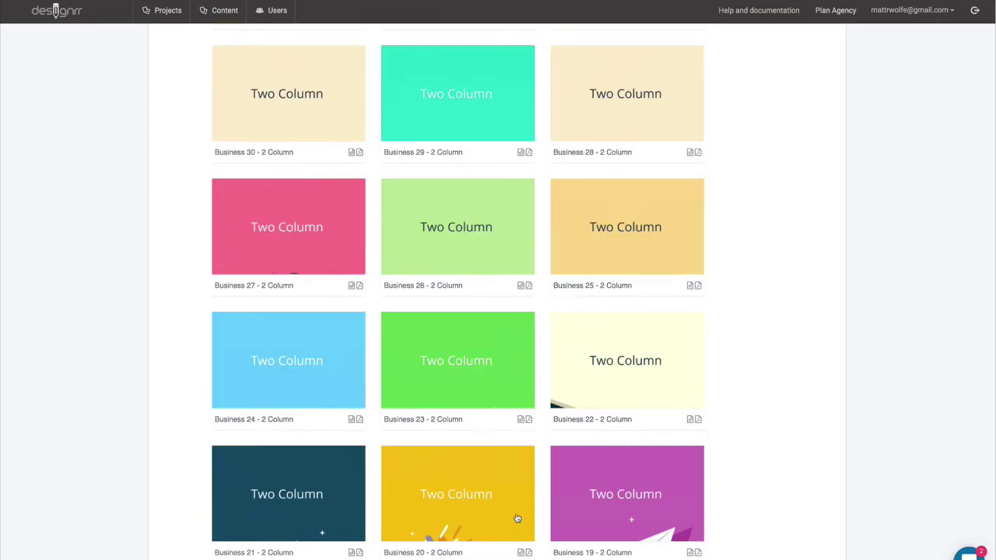
scroll(516, 516, down, 3)
scroll(431, 443, up, 5)
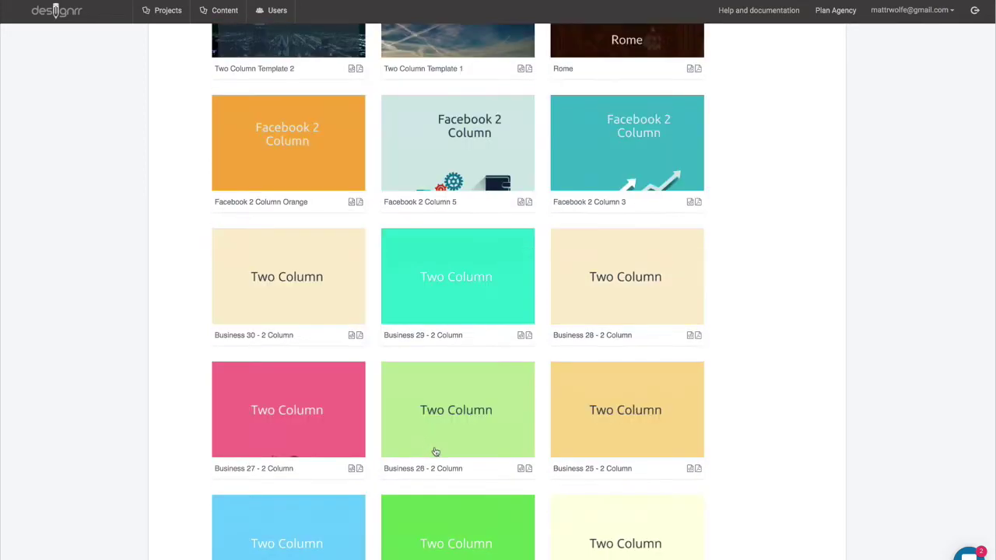
scroll(433, 447, up, 9)
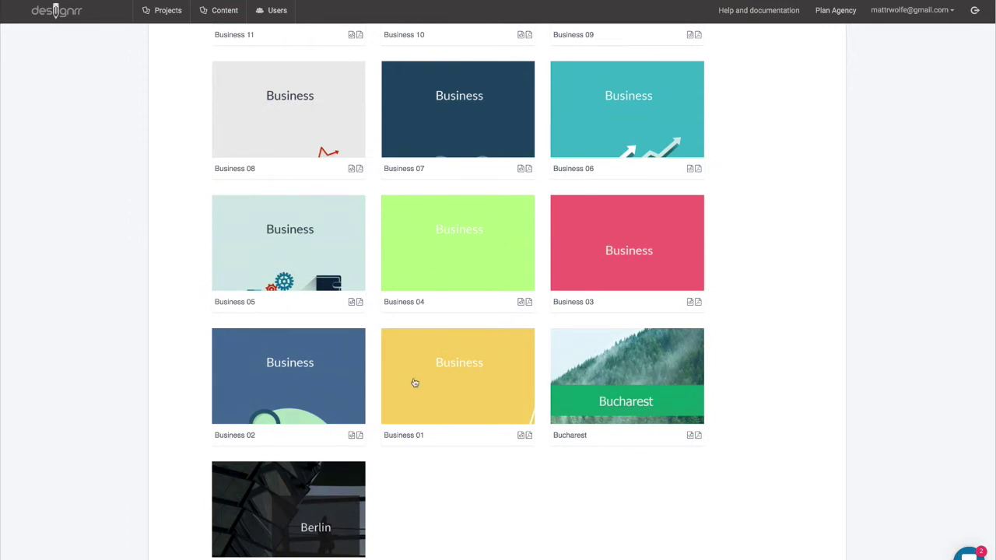
- Choose the teal Business 06 template and continue to the project summary
scroll(413, 382, up, 3)
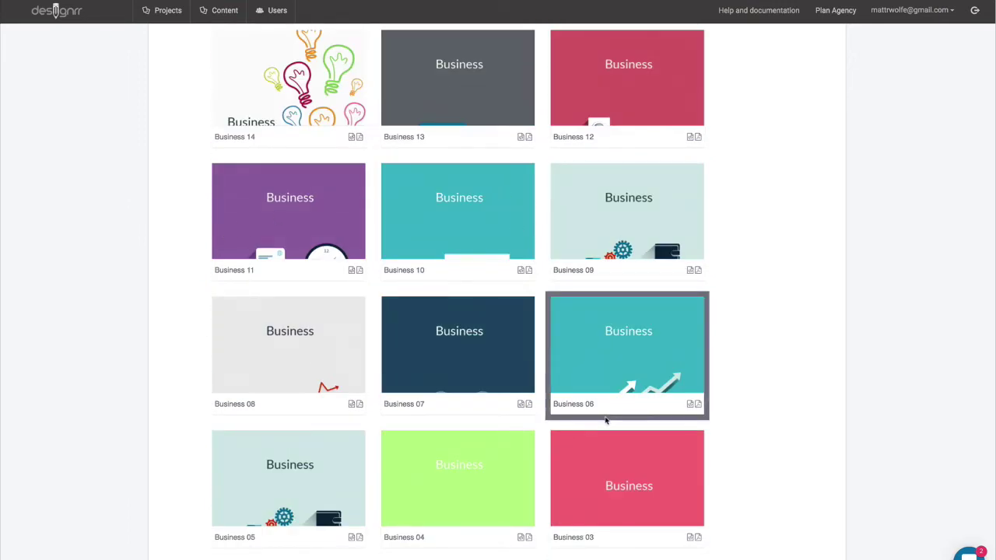
scroll(698, 414, down, 4)
scroll(697, 413, down, 15)
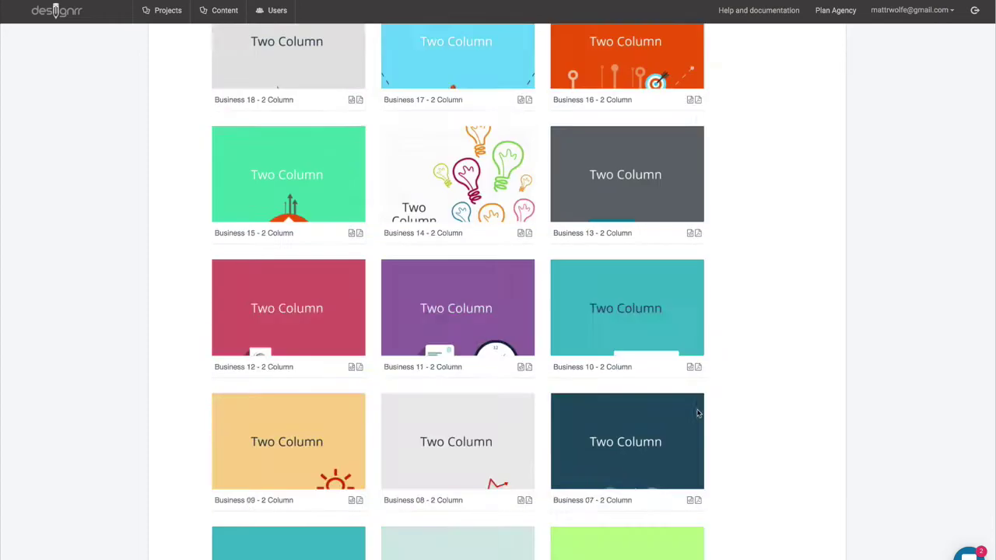
scroll(749, 549, up, 2)
scroll(750, 549, down, 2)
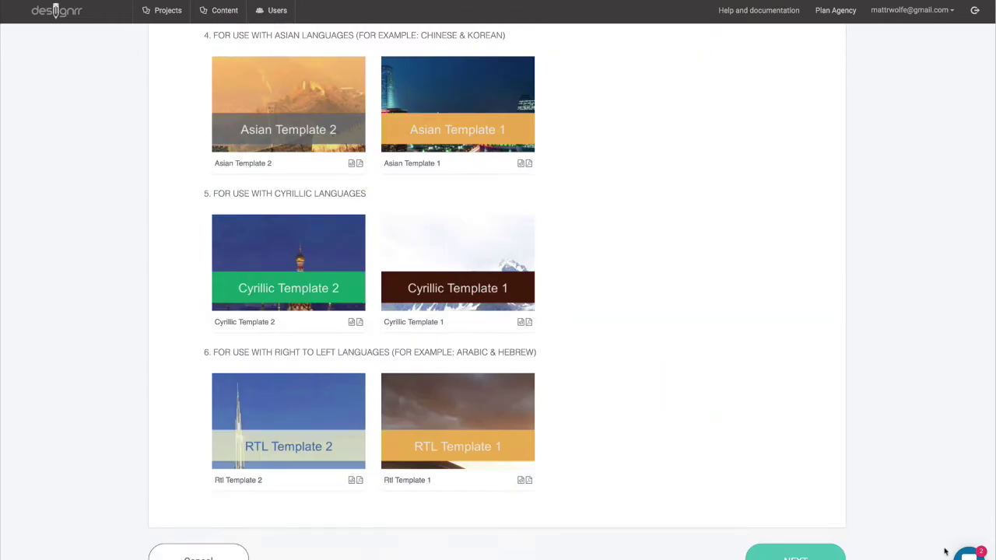
click(817, 555)
click(269, 241)
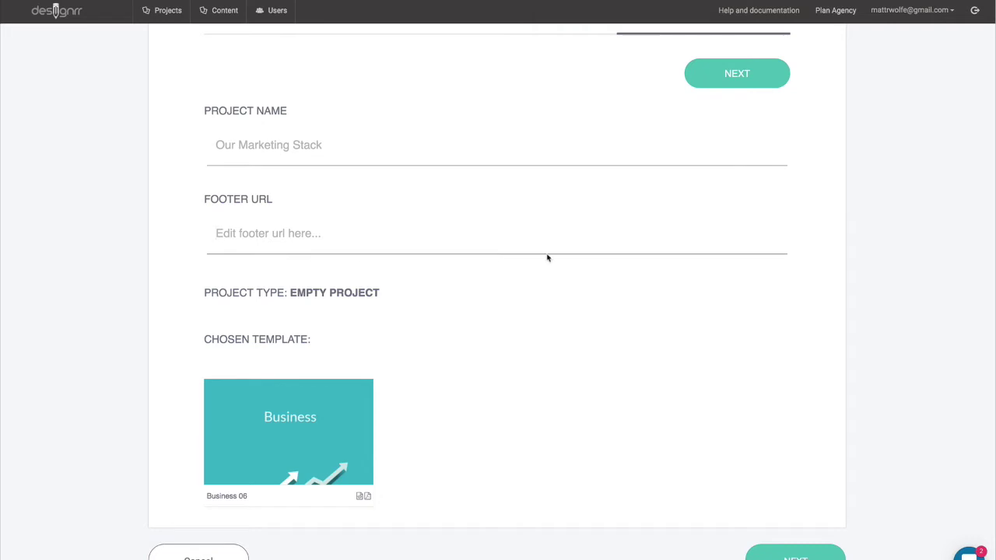
text(ht)
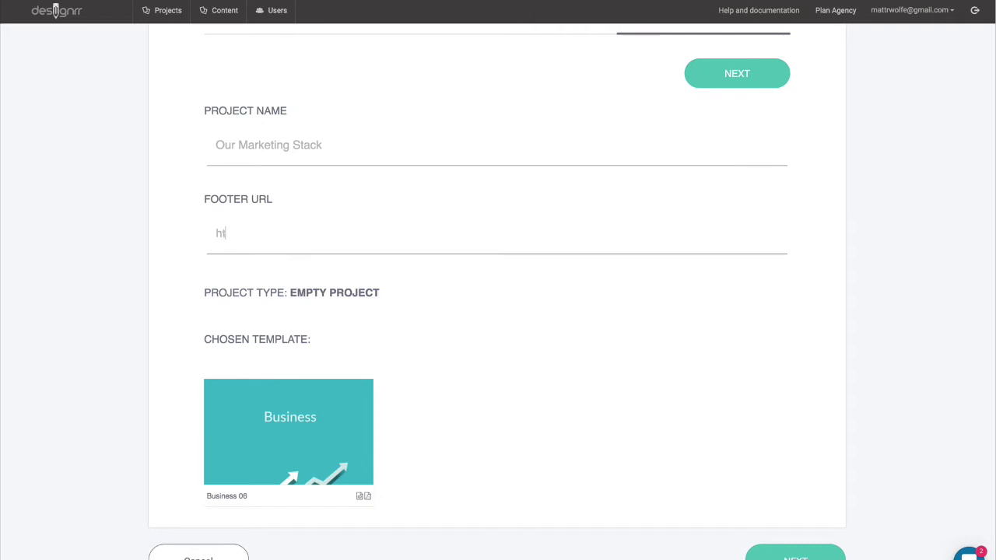
text(tps://evergreenprofit)
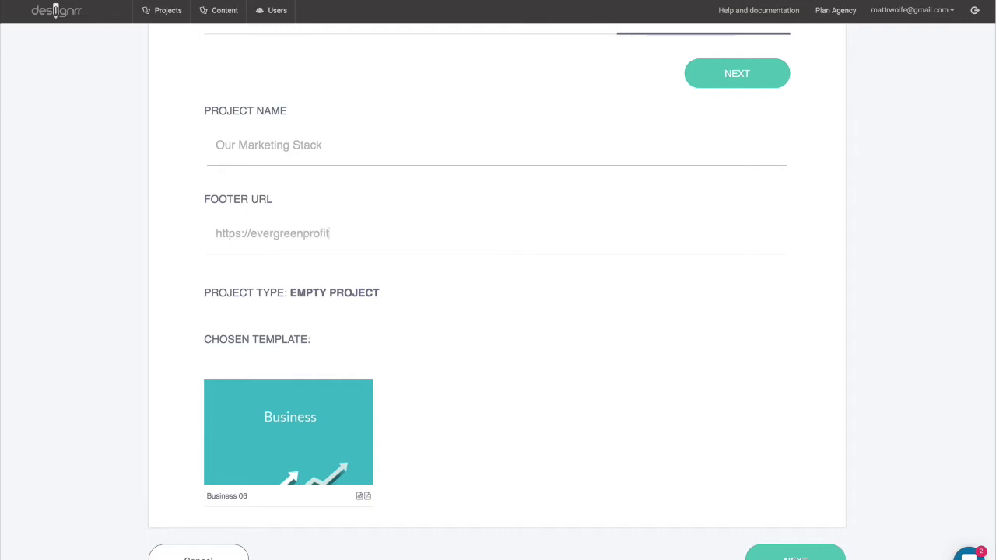
text(s.com)
scroll(400, 418, up, 3)
scroll(400, 413, down, 3)
scroll(400, 413, up, 3)
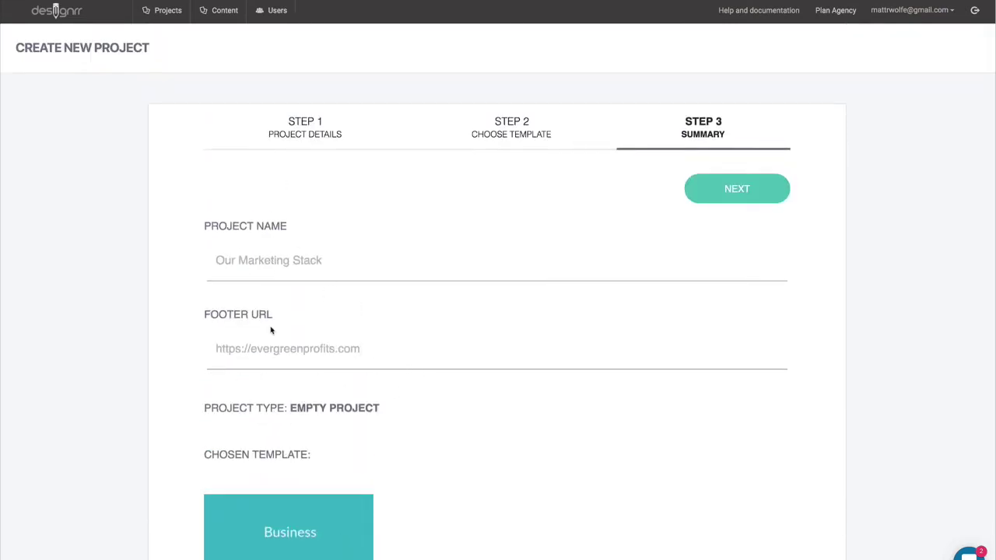
scroll(498, 415, down, 3)
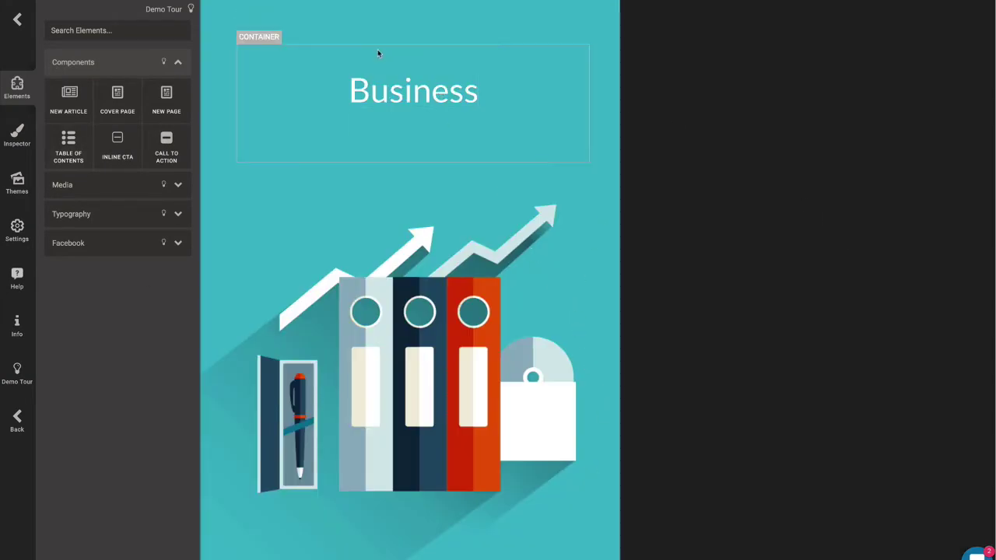
- Replace the cover page title with "Our Marketing Stack"
click(418, 93)
double_click(418, 92)
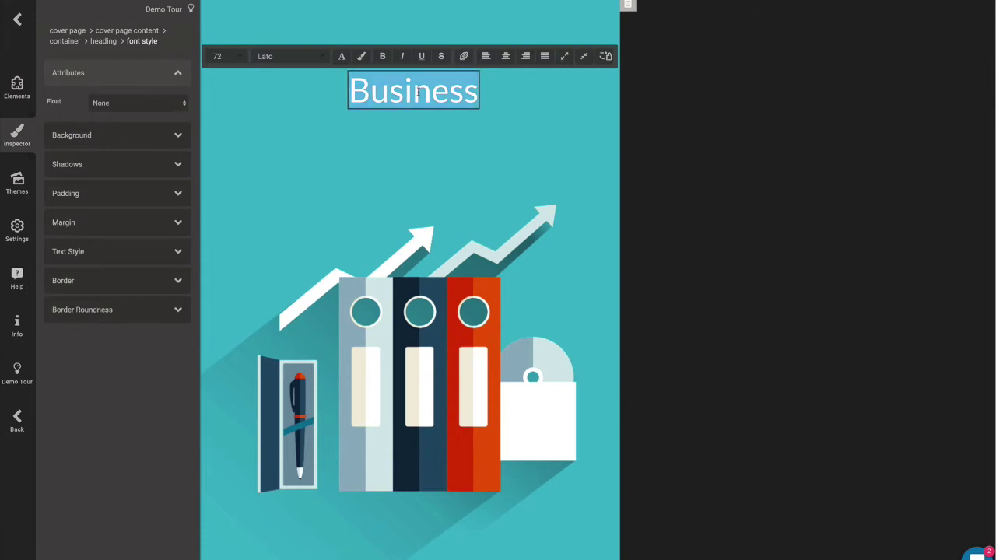
text(Our Marketing Stack)
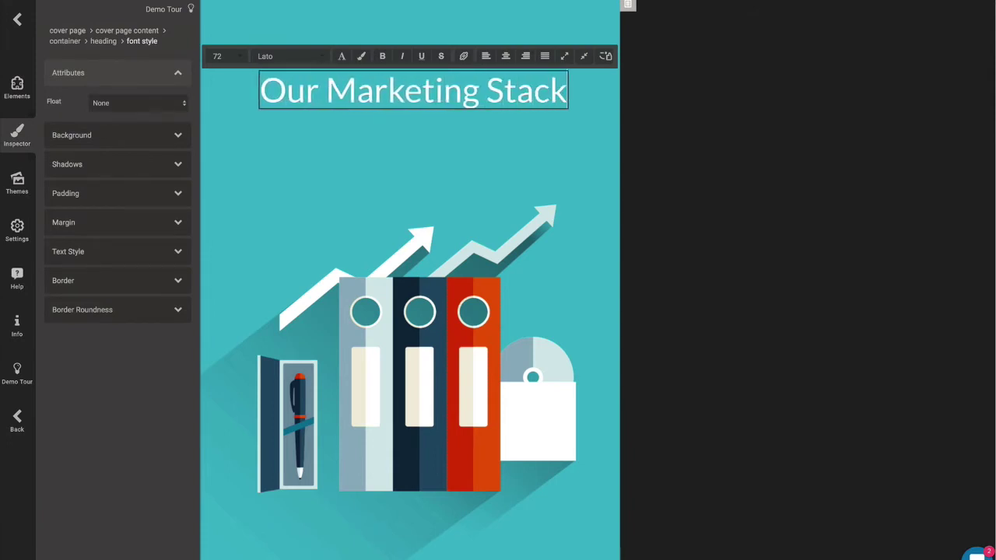
- Replace the cover page's author line with "Evergreen Profits -" followed by the two authors' full names
click(413, 544)
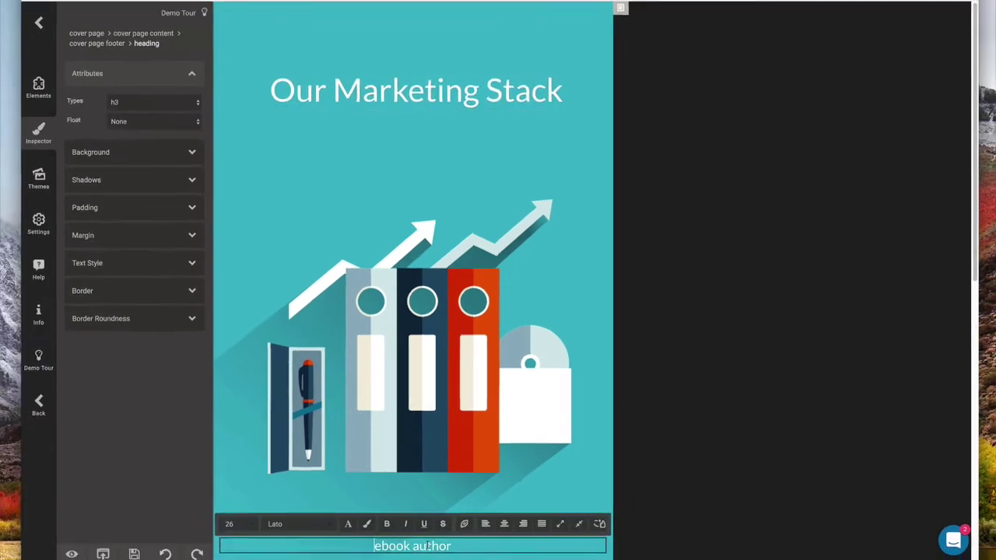
triple_click(413, 540)
text(Evergreen)
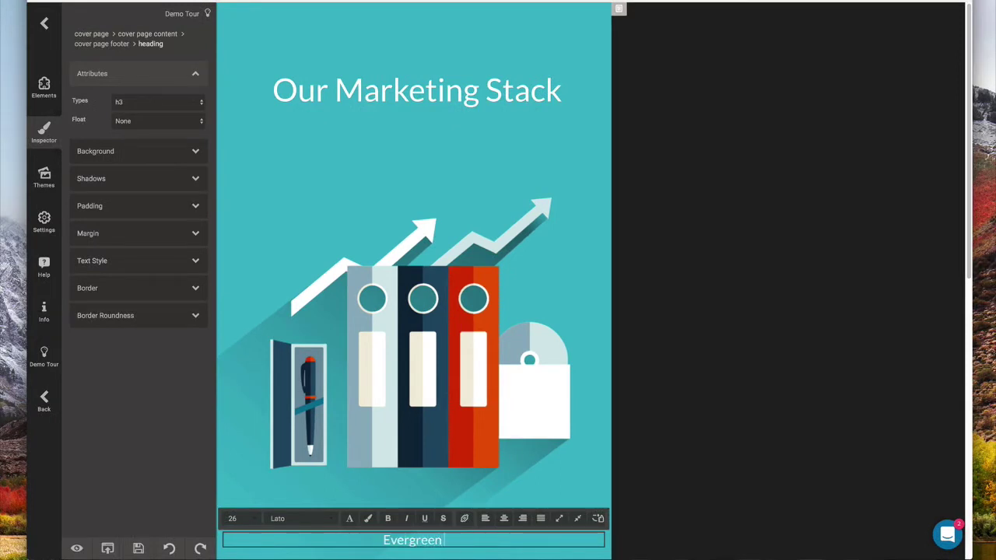
text( Profits - Mat)
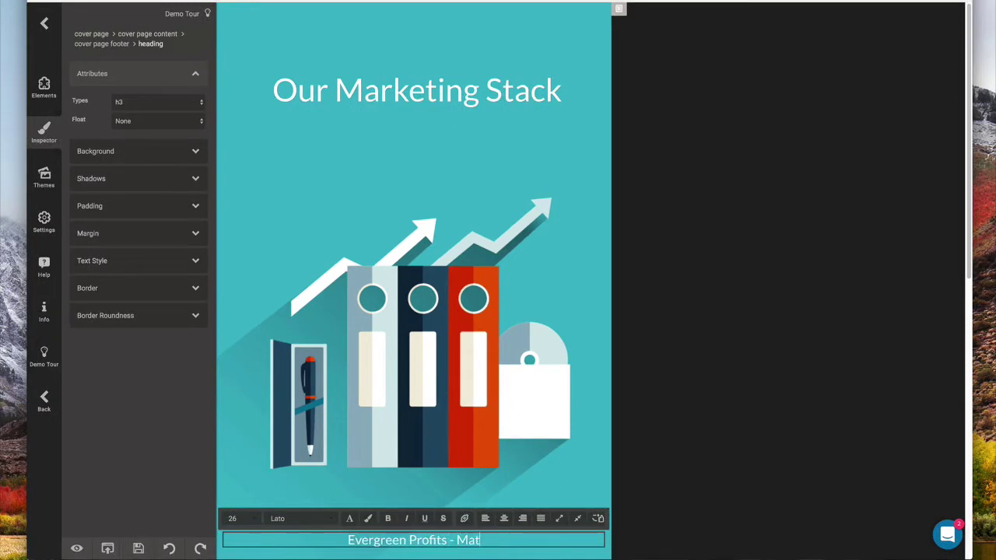
text(t Wolfe & Joe Fier)
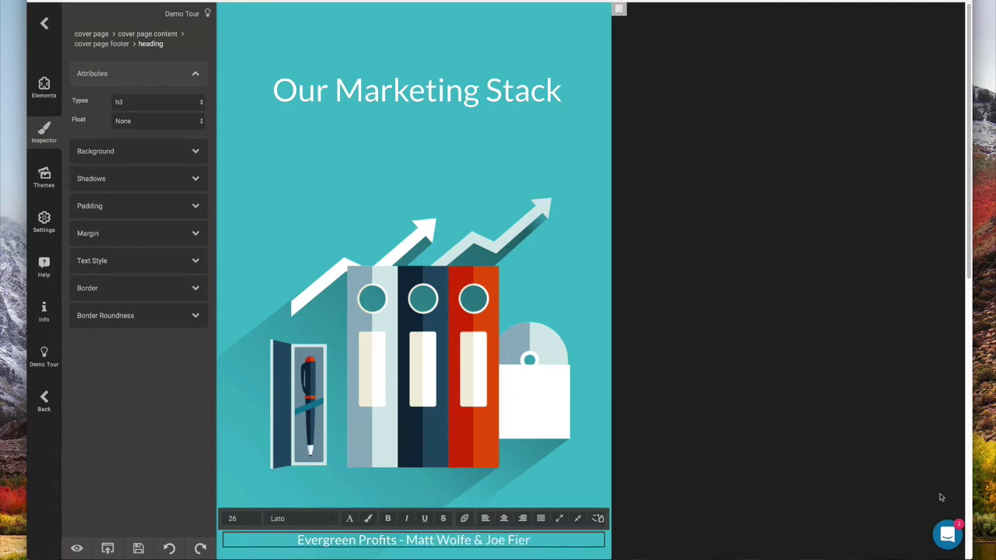
click(816, 489)
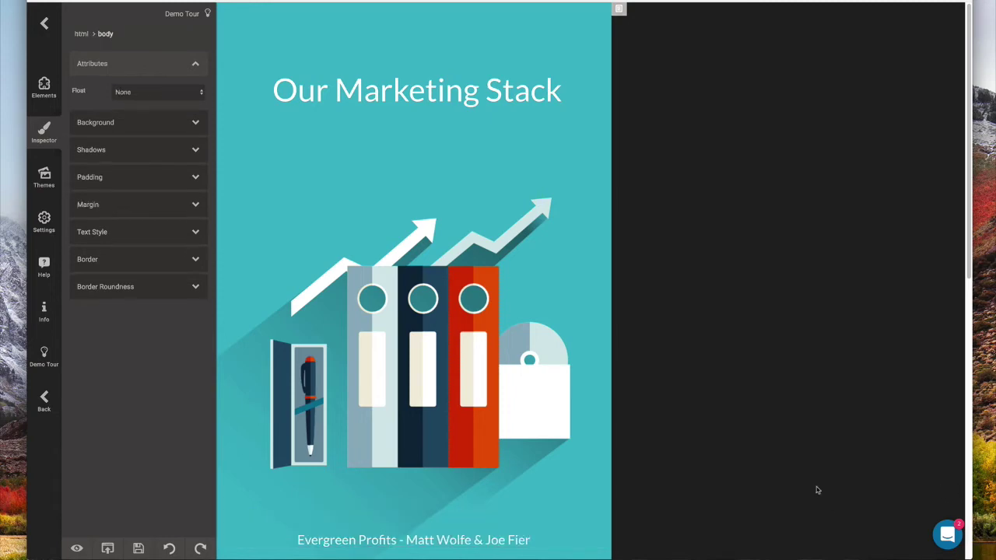
- Replace the header text on the page after the cover with "Our Marketing Stack"
scroll(669, 469, down, 5)
scroll(663, 471, down, 4)
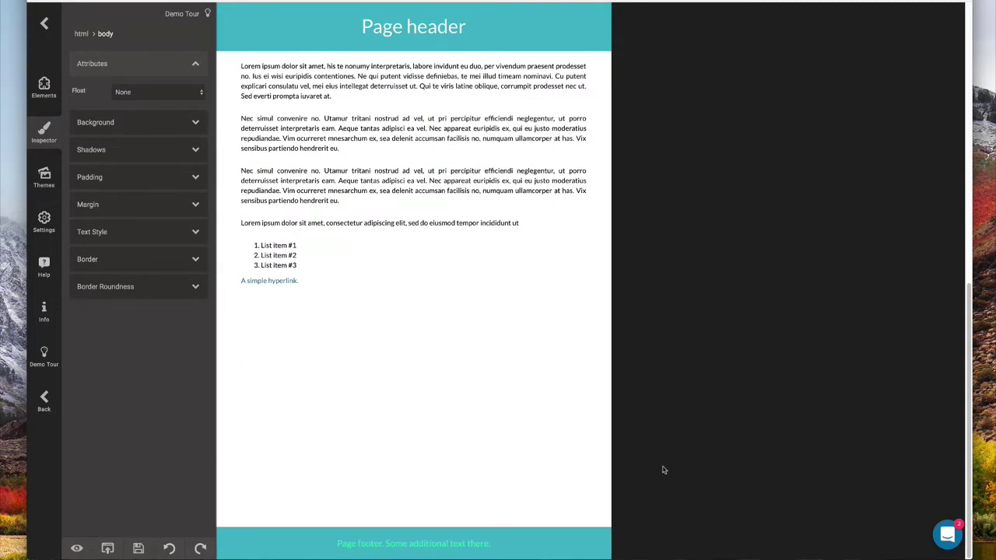
scroll(663, 470, up, 4)
scroll(663, 470, down, 4)
scroll(662, 469, up, 5)
scroll(662, 469, down, 3)
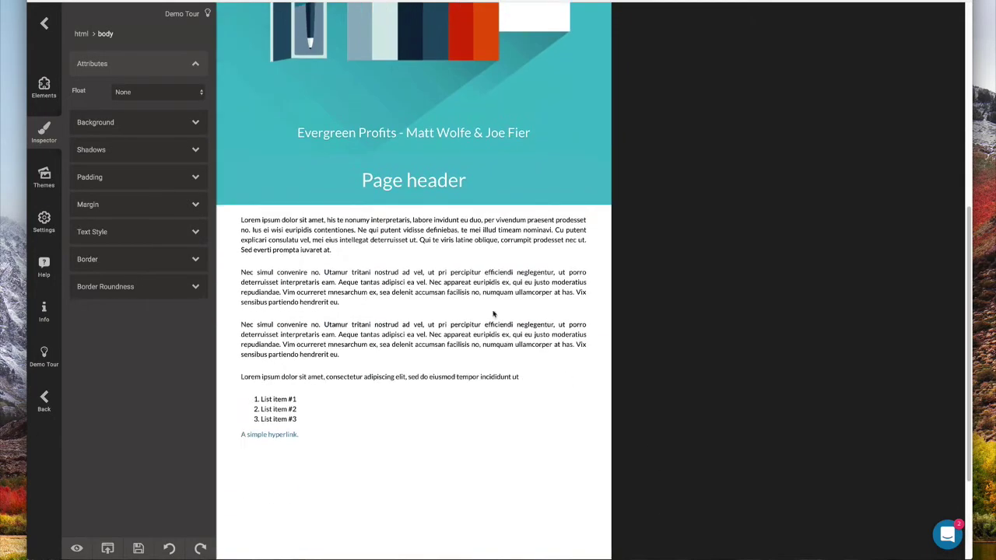
click(423, 180)
triple_click(423, 180)
text(O)
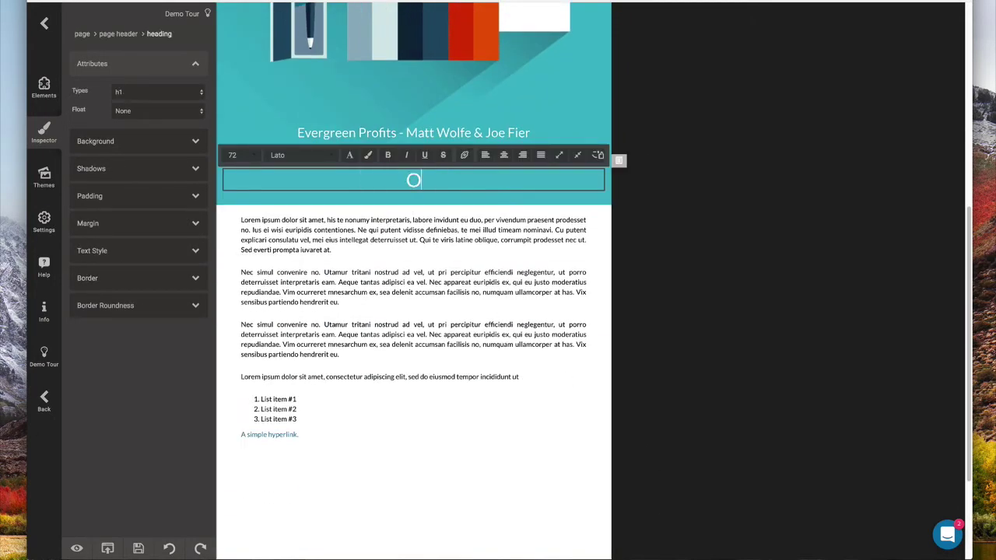
text(ur Marketing Stack)
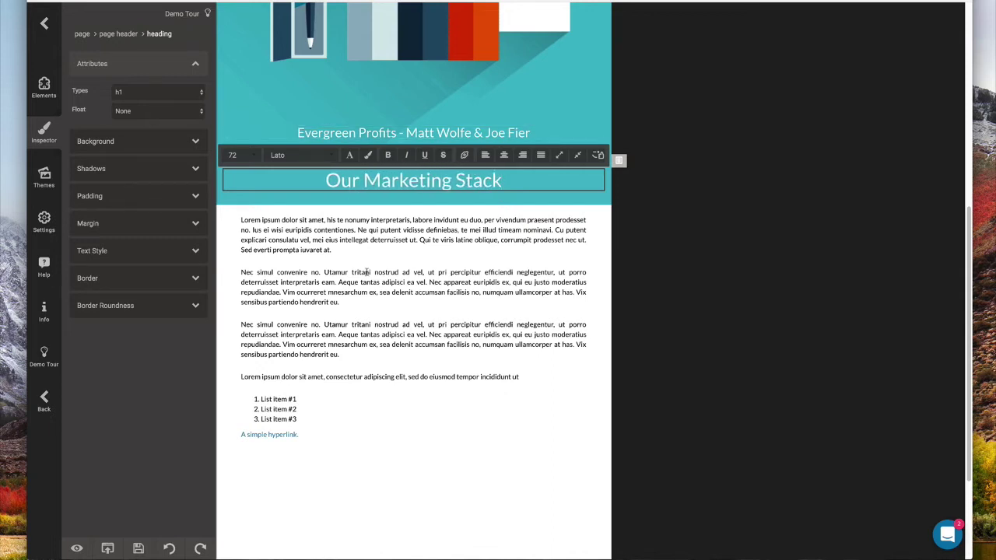
click(478, 400)
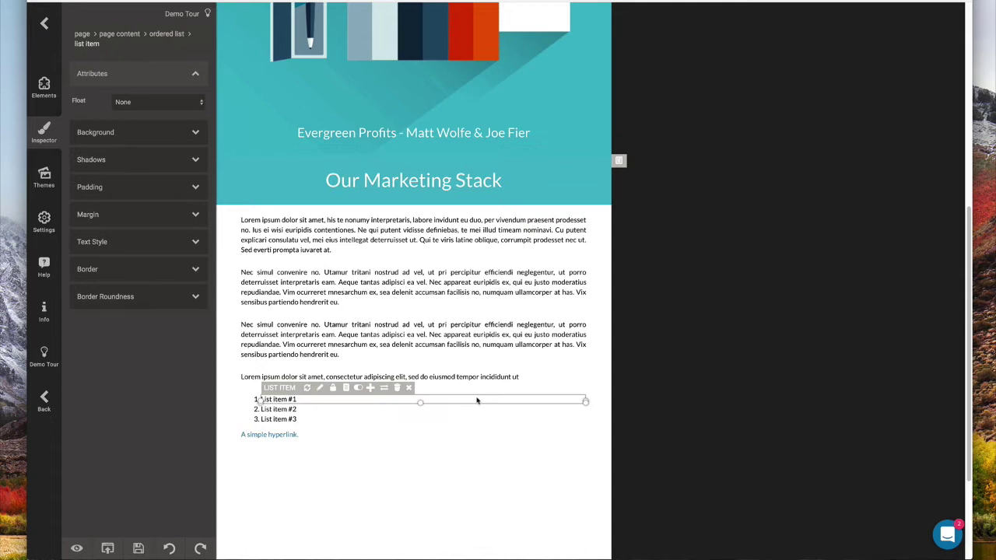
click(513, 463)
- Replace the linked page footer text with "EvergreenProfits.com"
scroll(579, 445, down, 2)
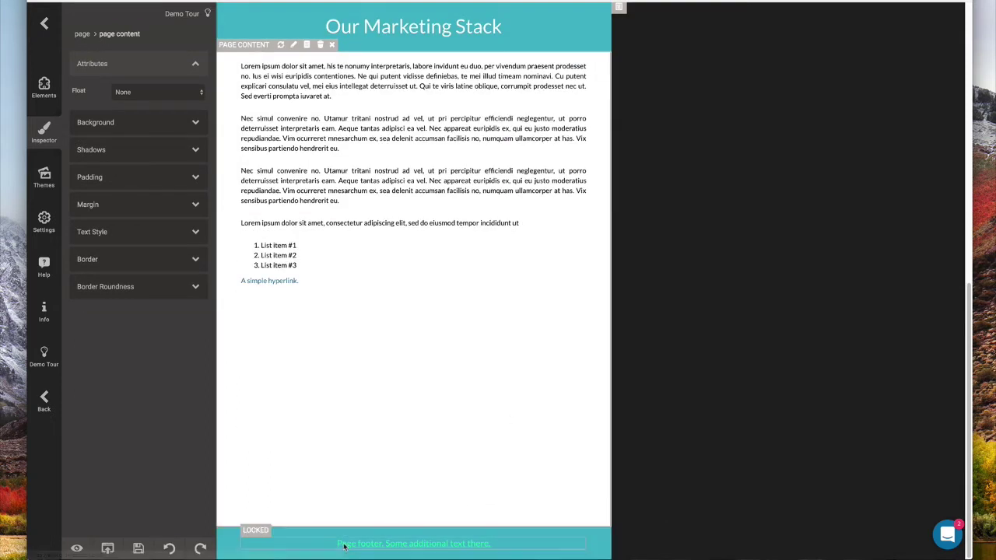
click(514, 545)
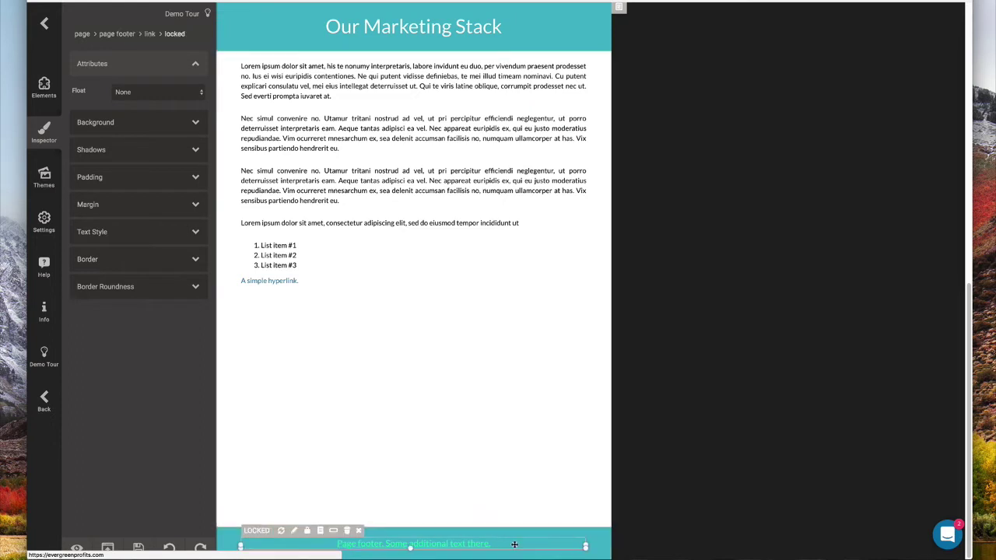
click(514, 544)
triple_click(514, 545)
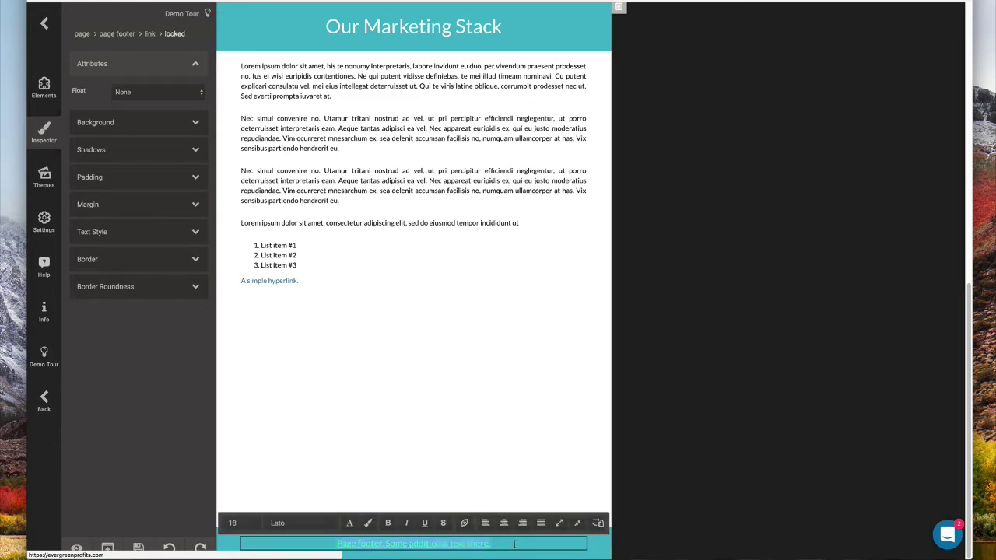
text(Cool)
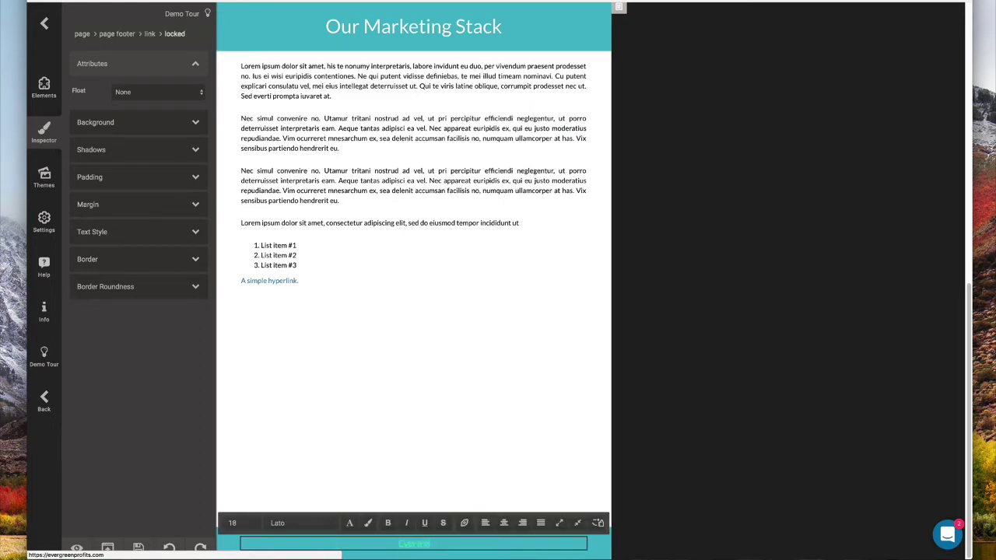
text(nProfits.com)
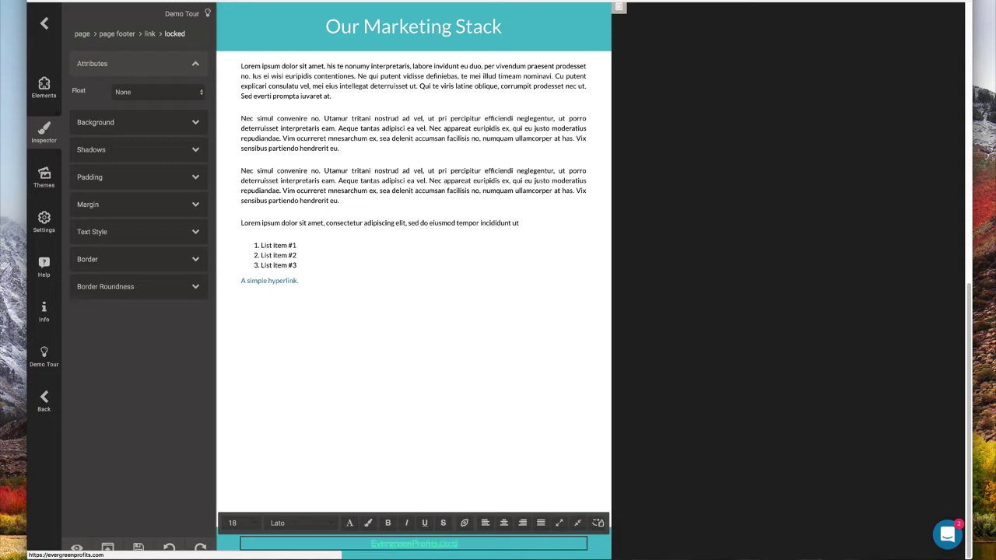
click(448, 393)
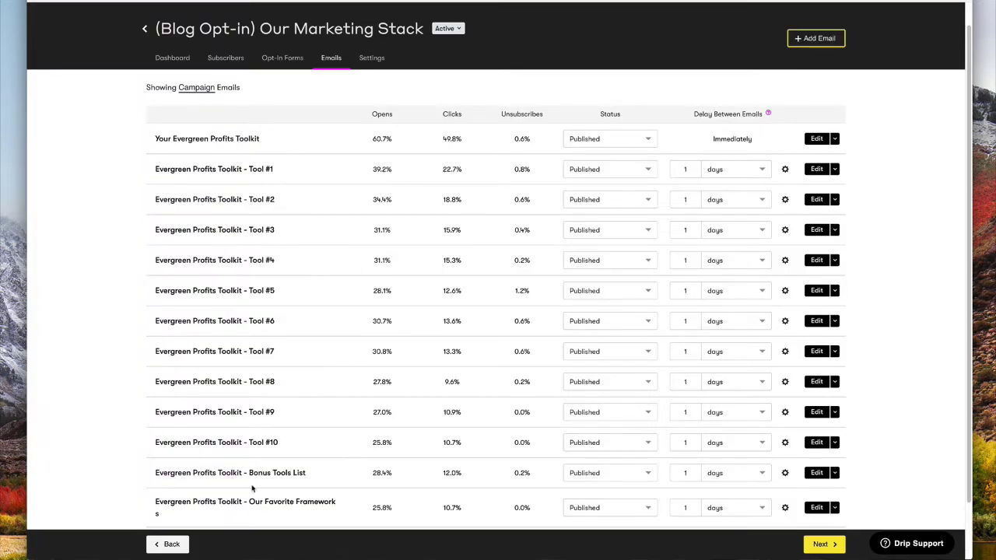
- Switch to Drip, open the campaign's first email and copy its subject, "Your Evergreen Profits Toolkit"
click(237, 141)
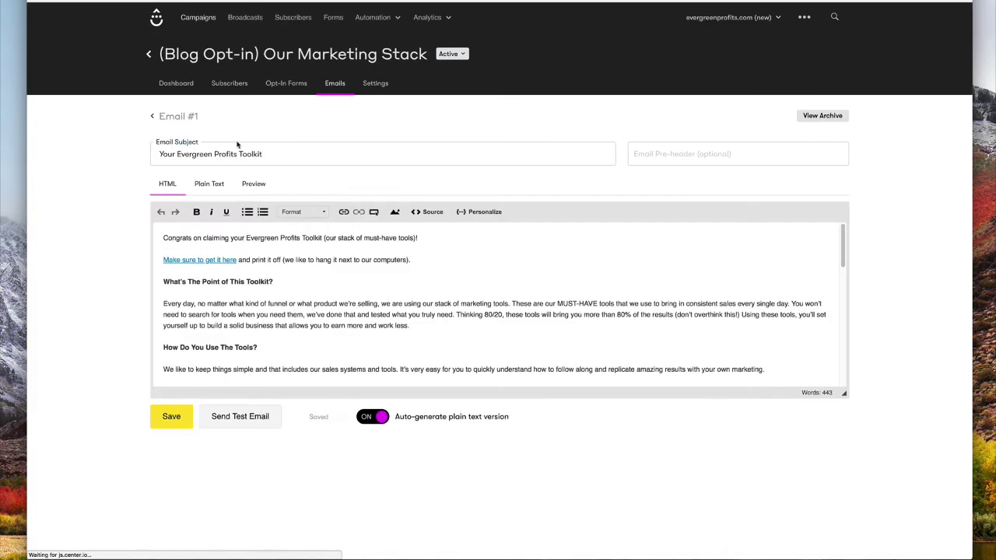
click(199, 149)
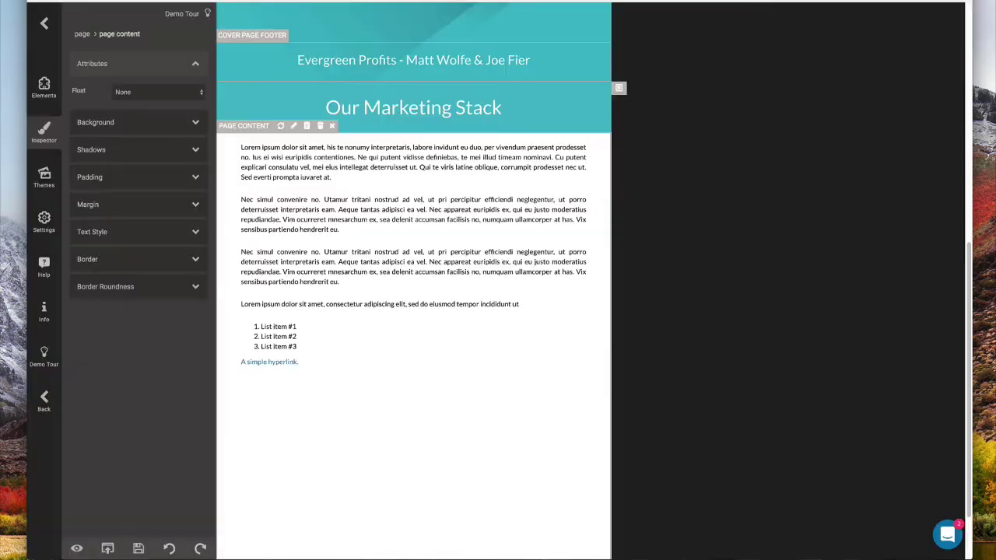
- Switch back to Designrr and delete the placeholder hyperlink, list and lorem ipsum paragraphs from the content page
drag(278, 336, 303, 354)
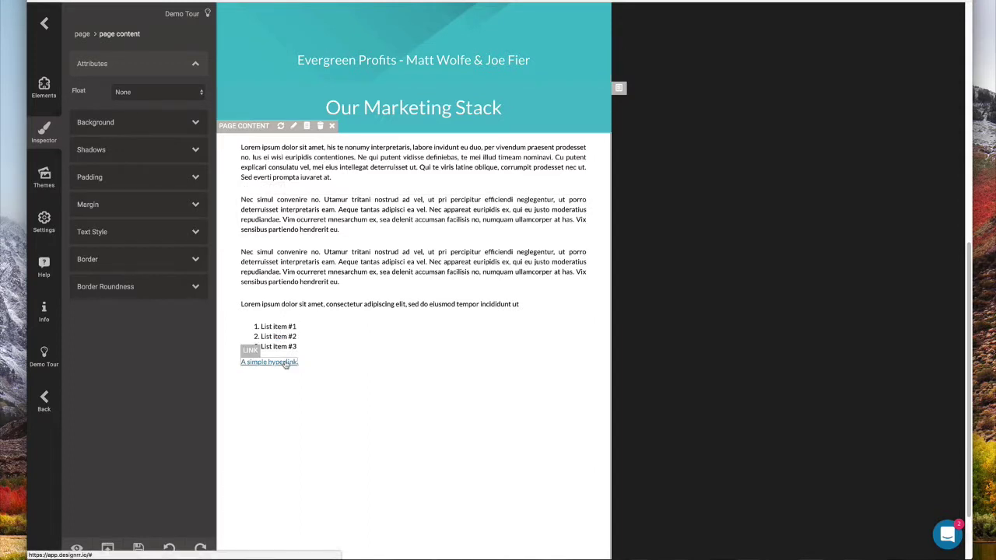
click(287, 364)
click(313, 354)
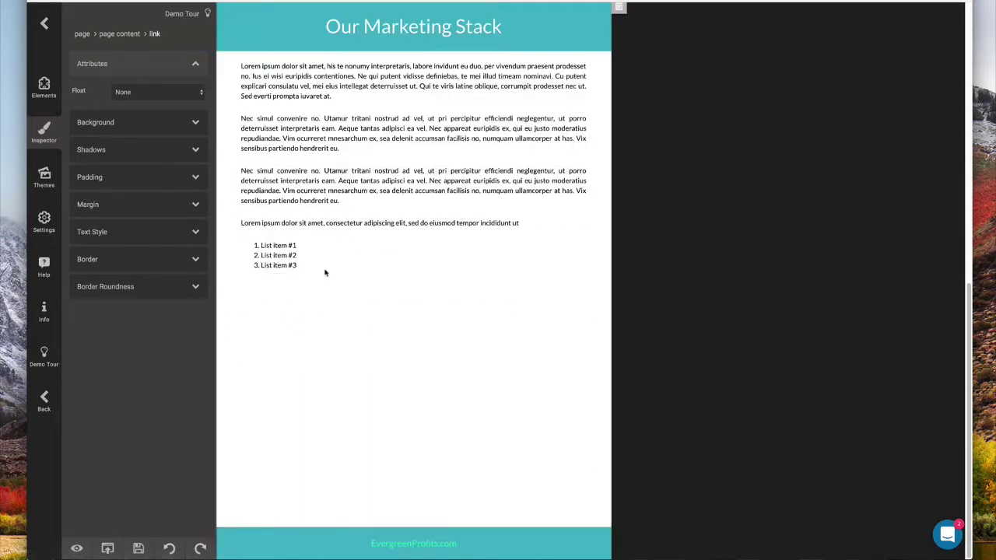
click(248, 223)
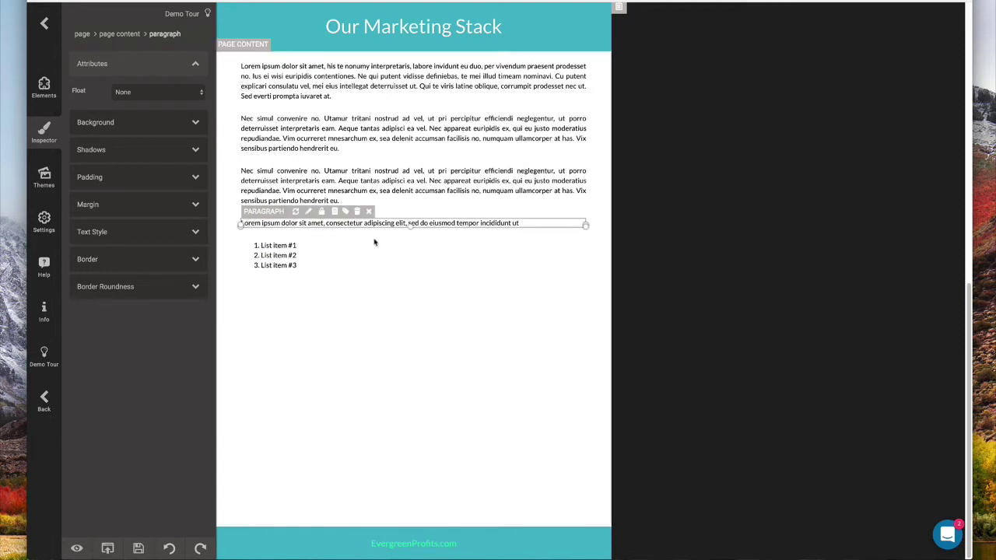
click(355, 212)
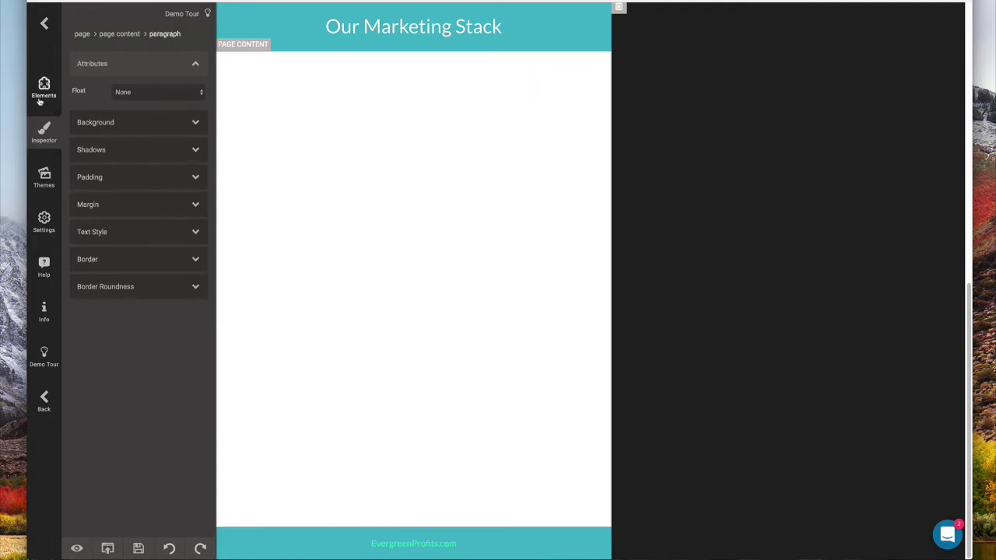
- Add a heading element to the empty page content and replace its text with the copied "Your Evergreen Profits Toolkit"
click(40, 100)
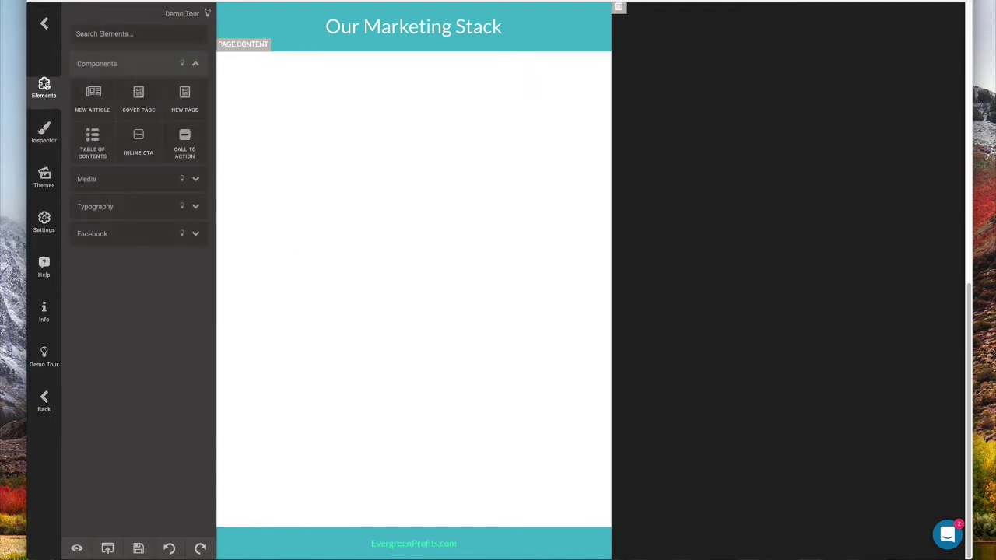
click(95, 207)
drag(97, 296, 273, 120)
click(286, 84)
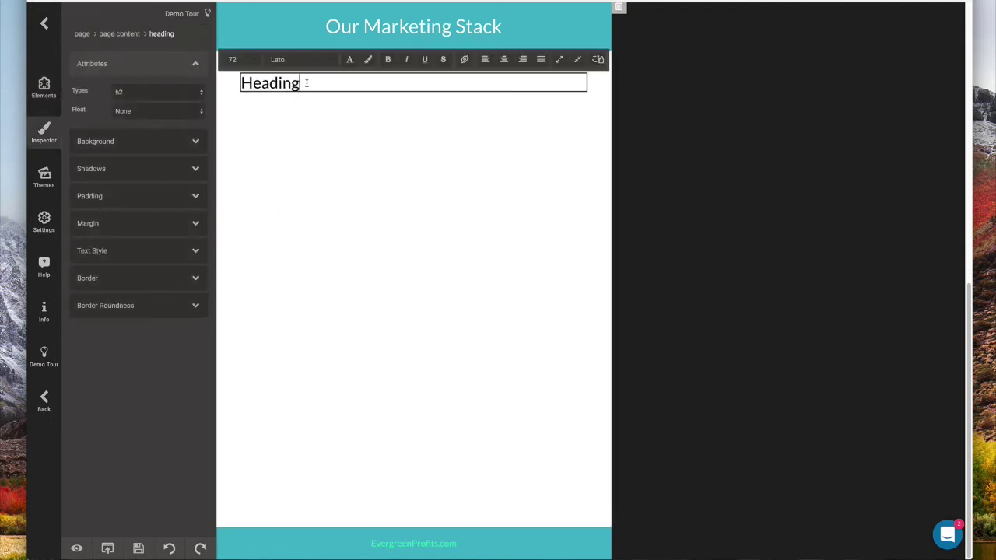
right_click(261, 83)
click(288, 155)
click(300, 122)
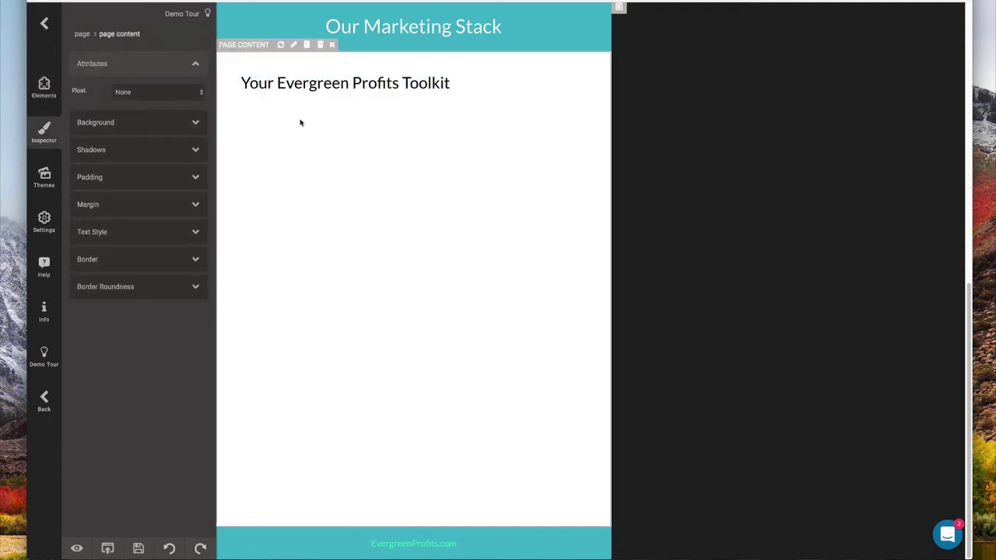
click(475, 84)
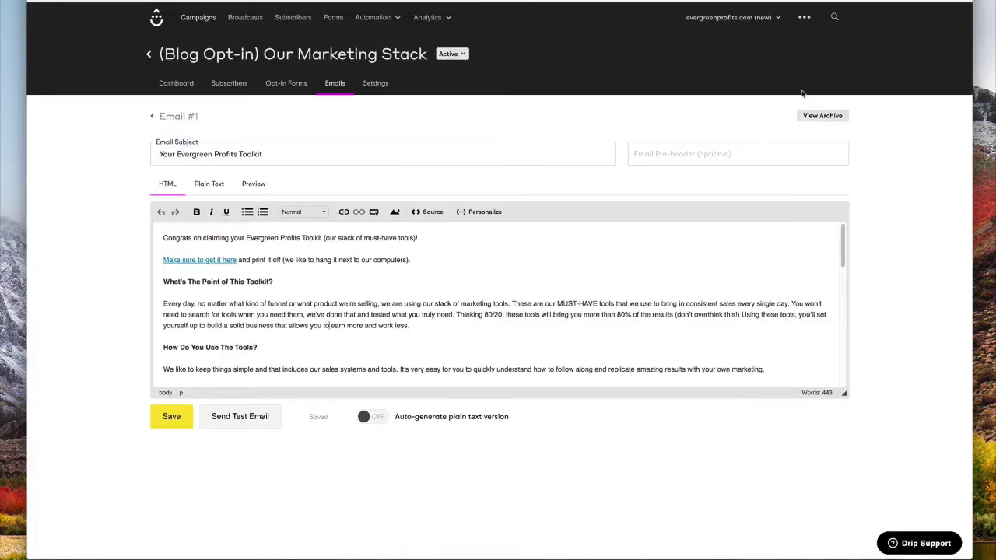
- Switch to Drip, open the archive view of the first email and copy its web address
click(811, 119)
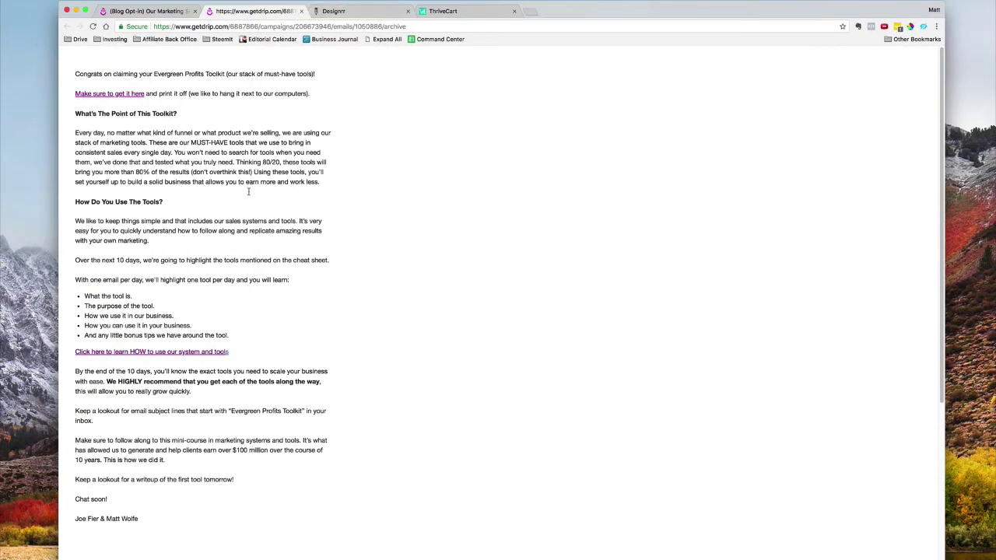
click(342, 26)
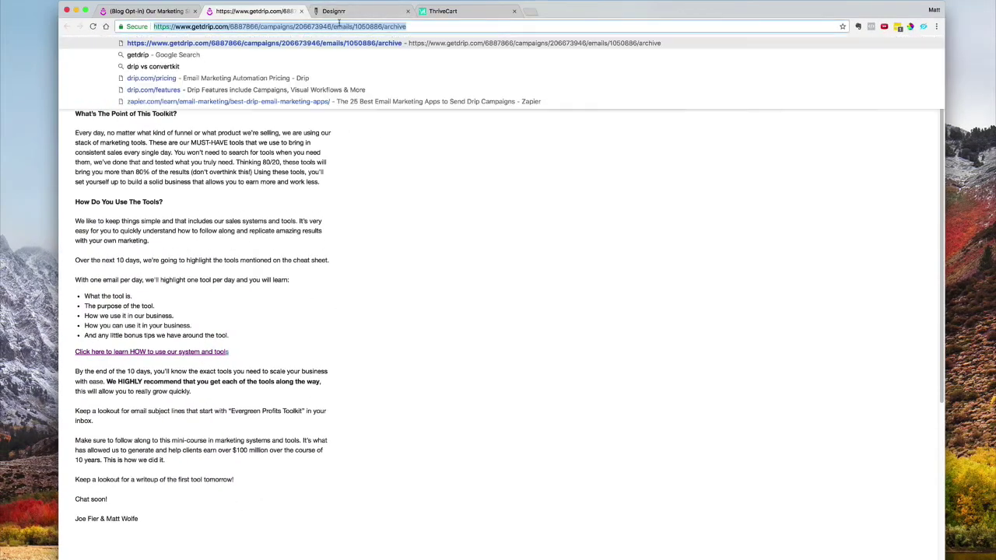
right_click(342, 28)
- Switch back to Designrr, add a new article to the ebook and import it from the copied archive URL
click(356, 9)
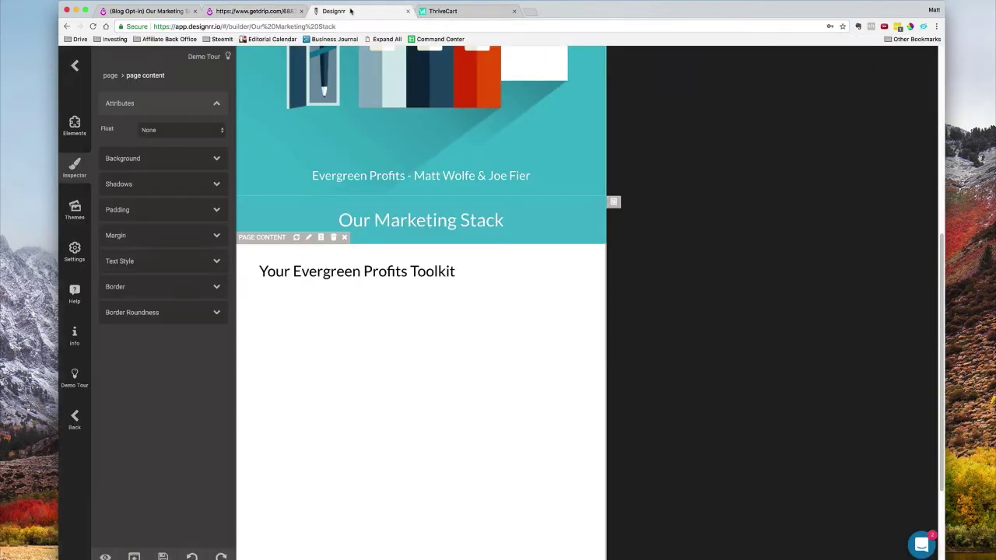
click(71, 128)
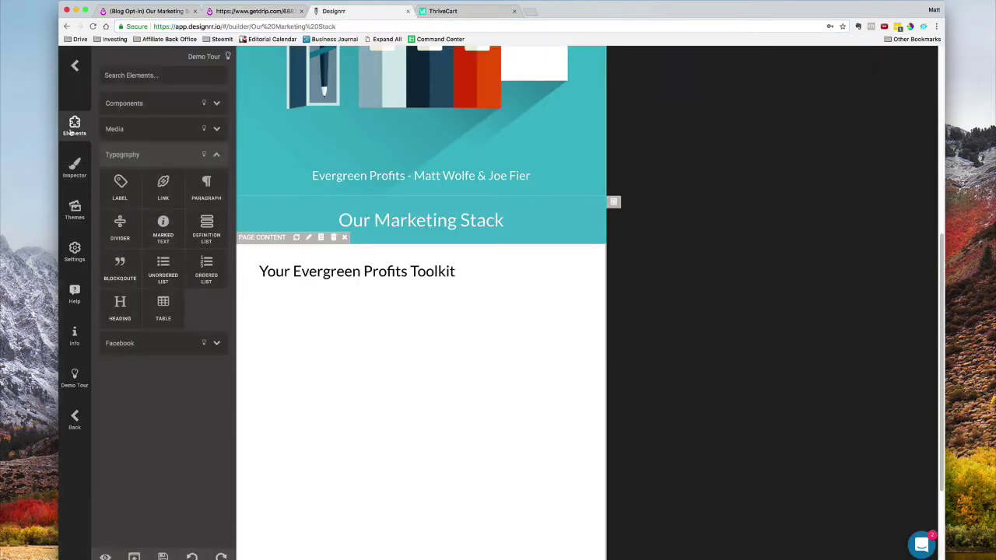
click(125, 102)
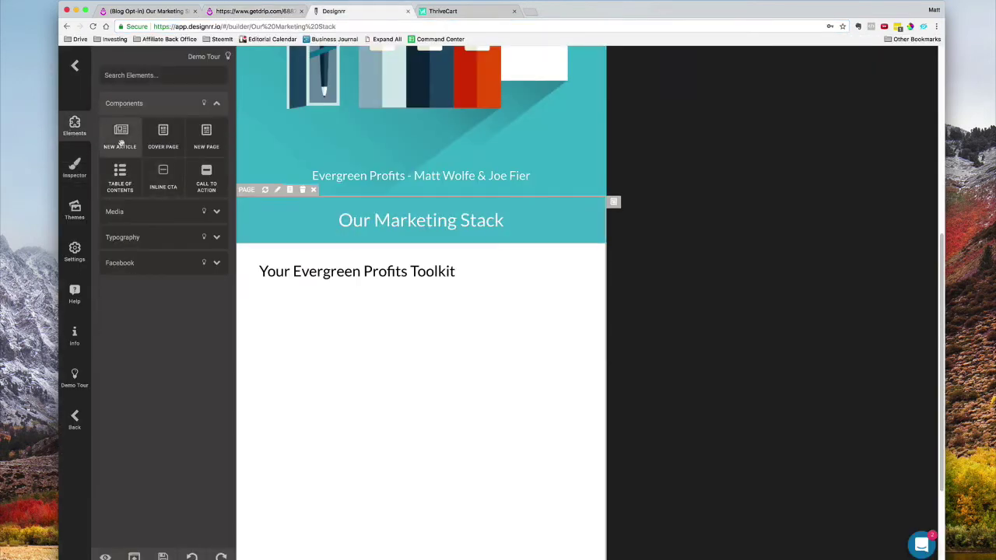
drag(120, 142, 303, 322)
drag(336, 357, 326, 336)
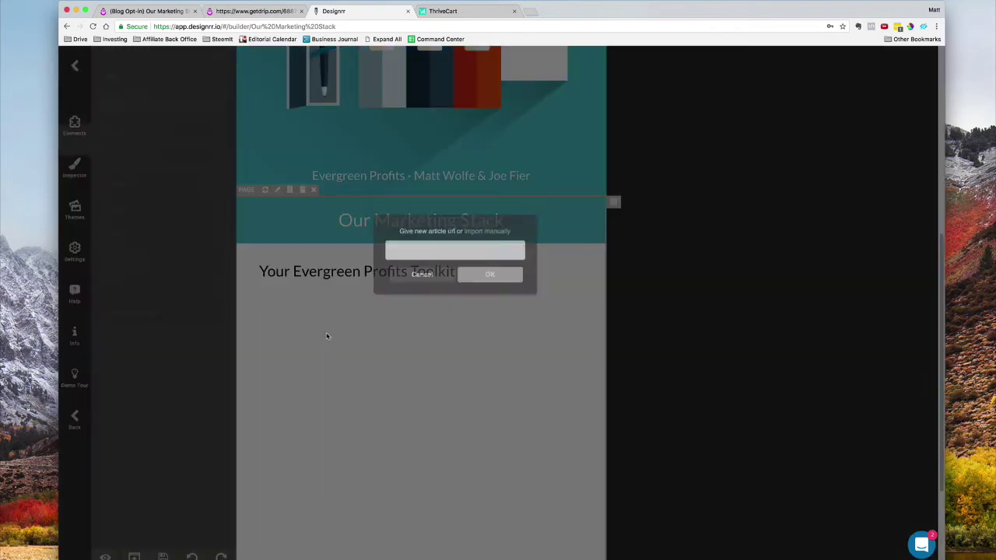
right_click(410, 288)
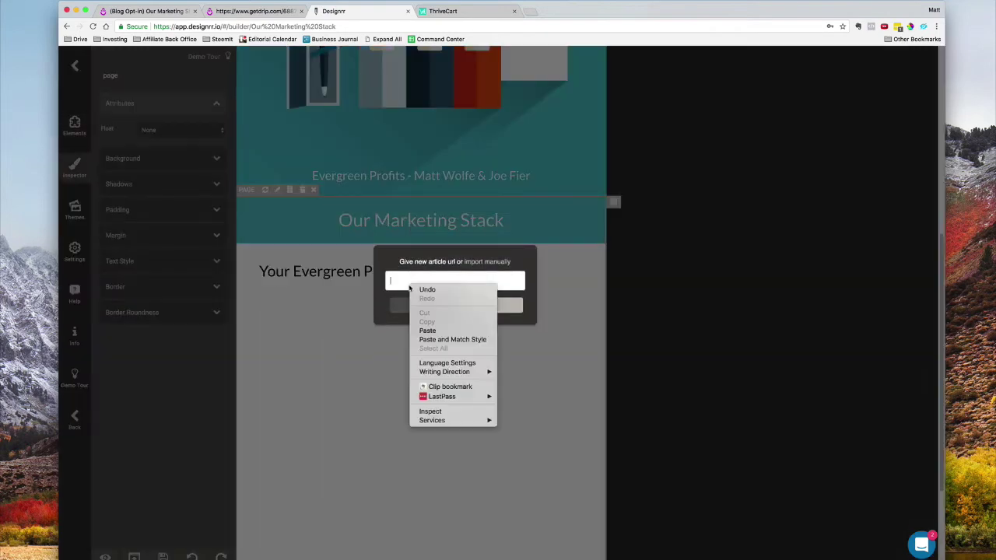
click(428, 330)
click(489, 304)
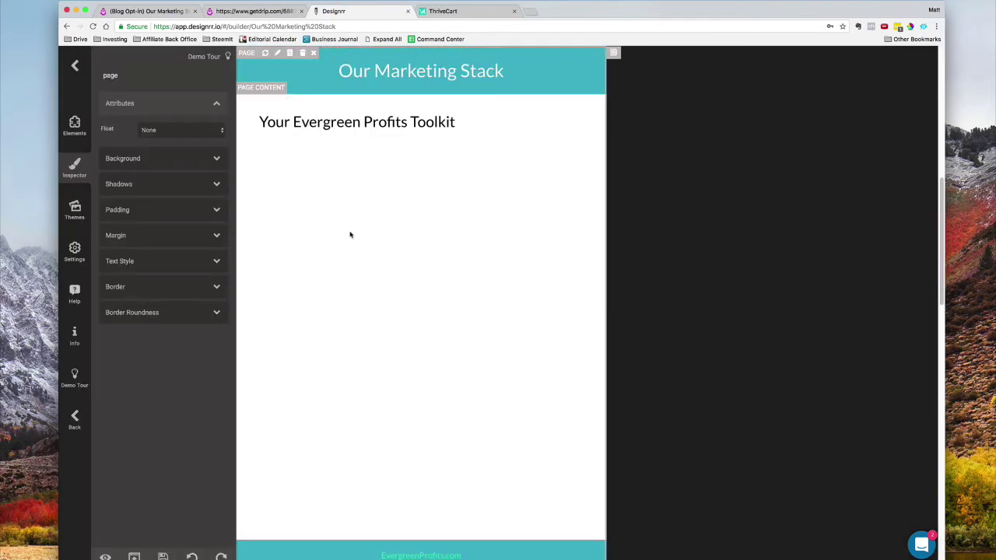
scroll(350, 235, down, 4)
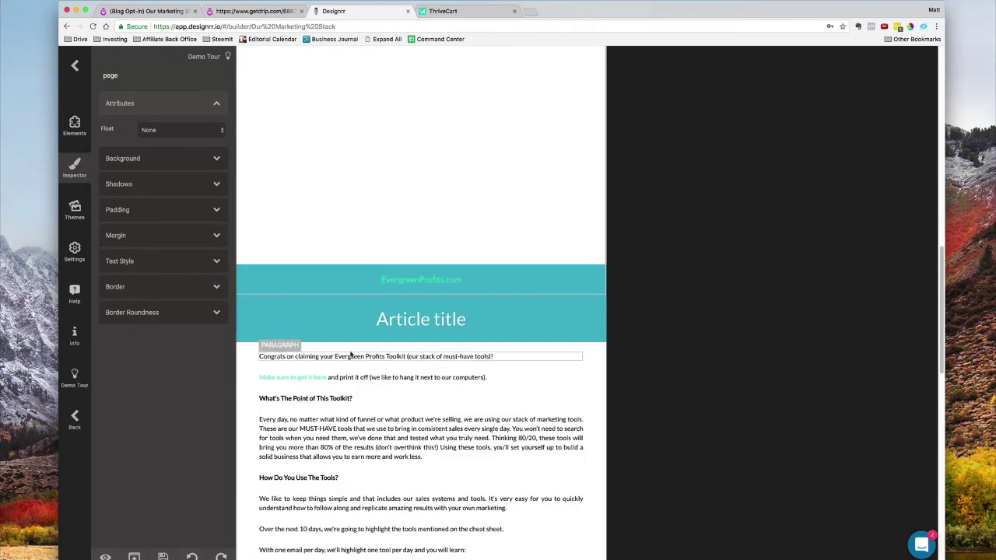
- Review the imported first email's text beneath the "Your Evergreen Profits Toolkit" heading through to its closing lines on the following page
scroll(350, 354, up, 5)
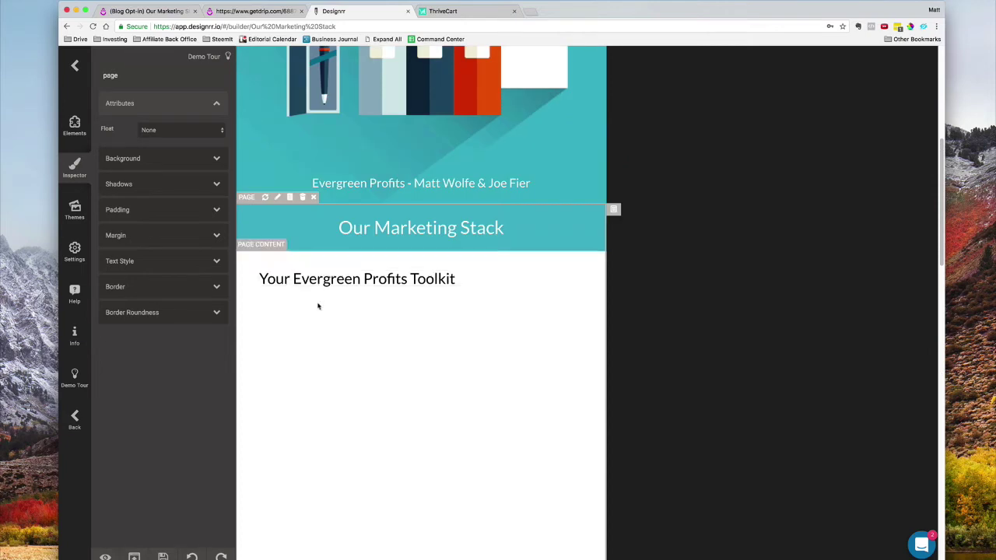
click(317, 305)
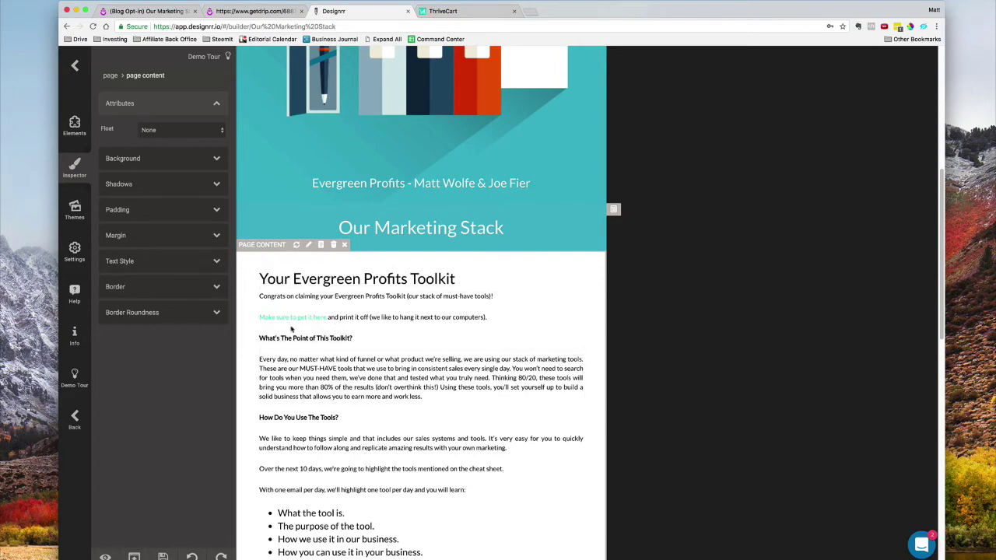
scroll(428, 373, down, 5)
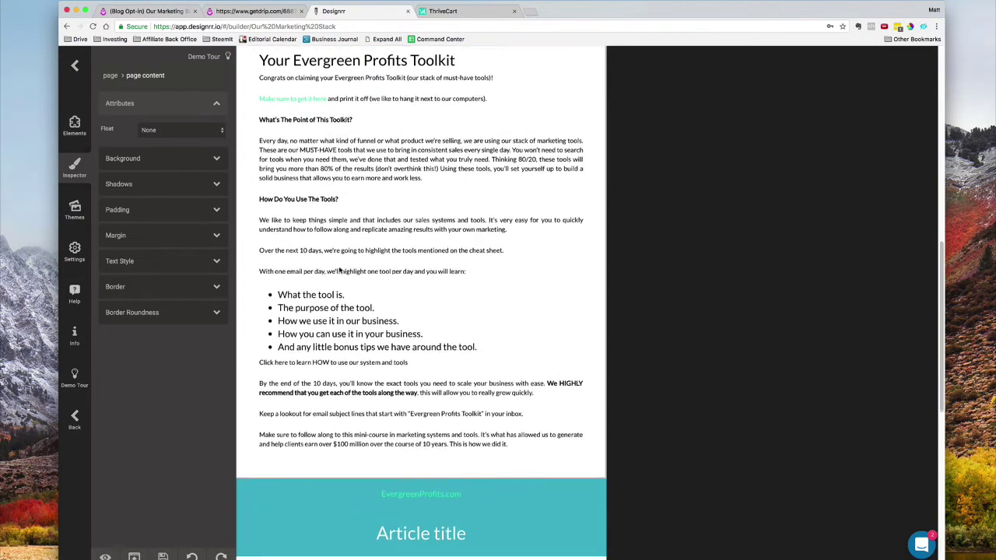
scroll(339, 270, down, 4)
scroll(334, 467, down, 3)
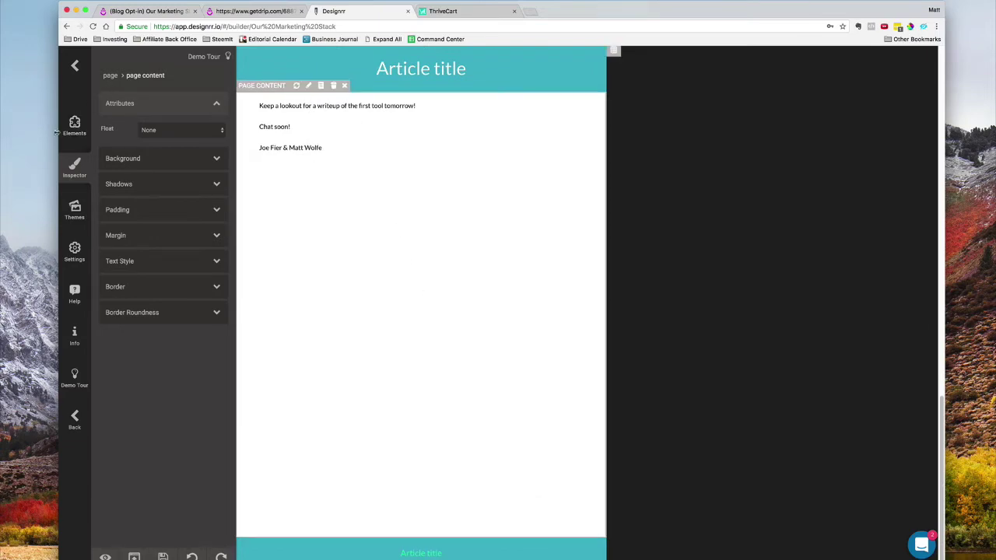
- Close the first email's archive page, switch to Drip and copy the subject of the "Evergreen Profits Toolkit - Tool #1" email
click(256, 10)
click(301, 10)
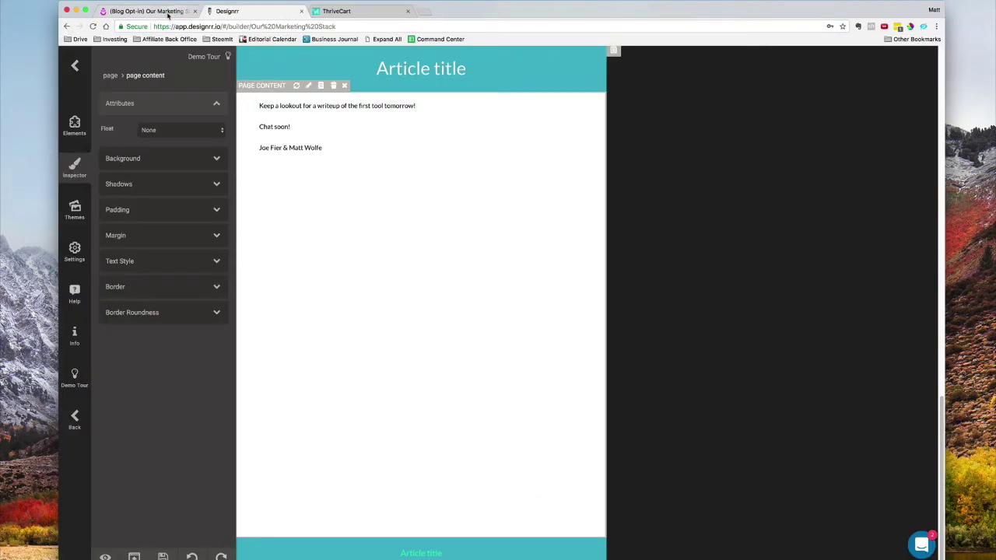
click(148, 11)
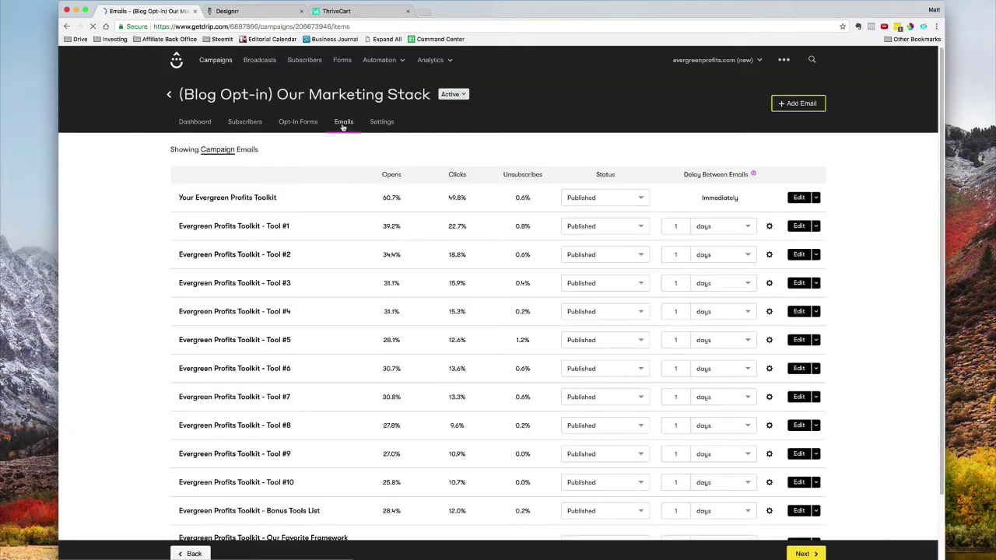
click(272, 228)
triple_click(327, 189)
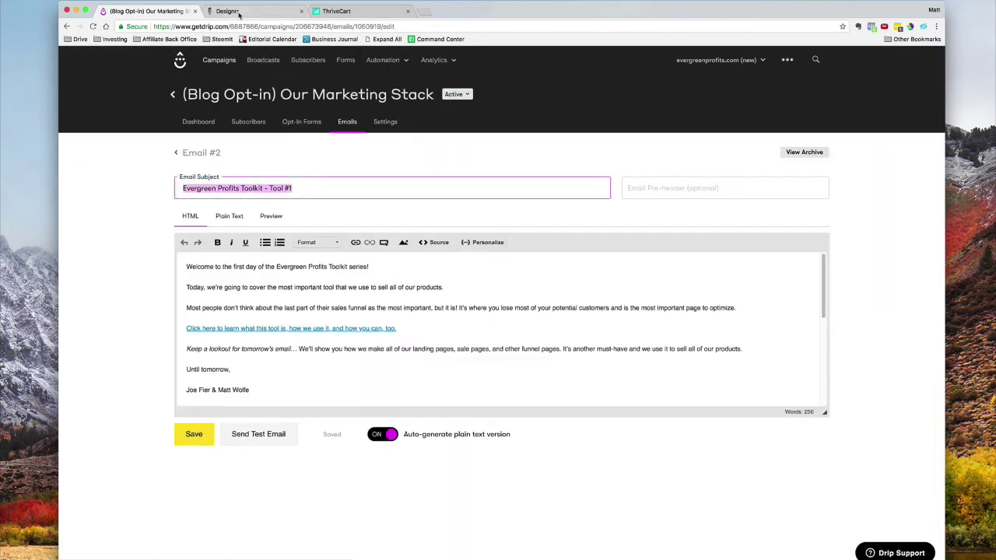
- Switch back to Designrr, add a heading below the first email's sign-off and replace its text with the copied "Evergreen Profits Toolkit - Tool #1"
click(234, 11)
click(75, 125)
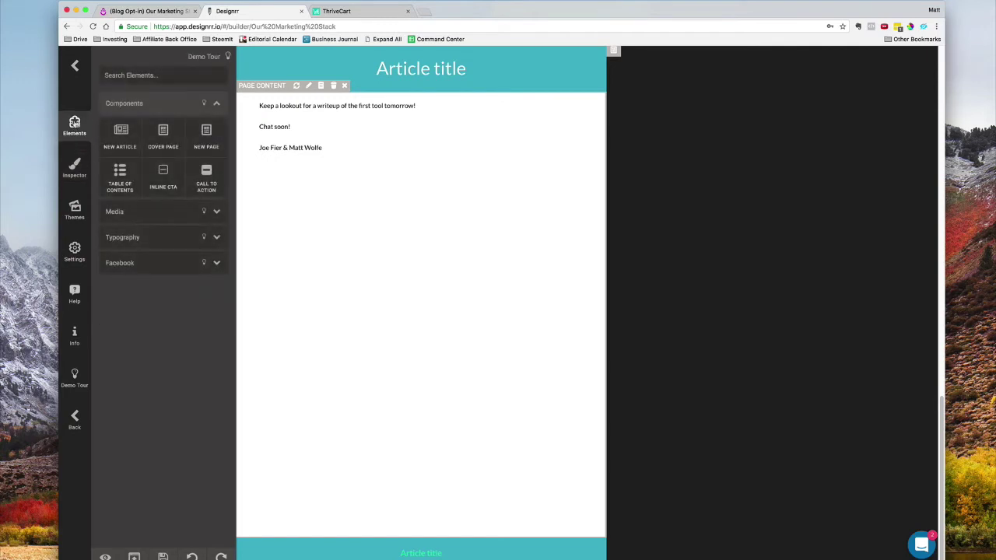
click(129, 237)
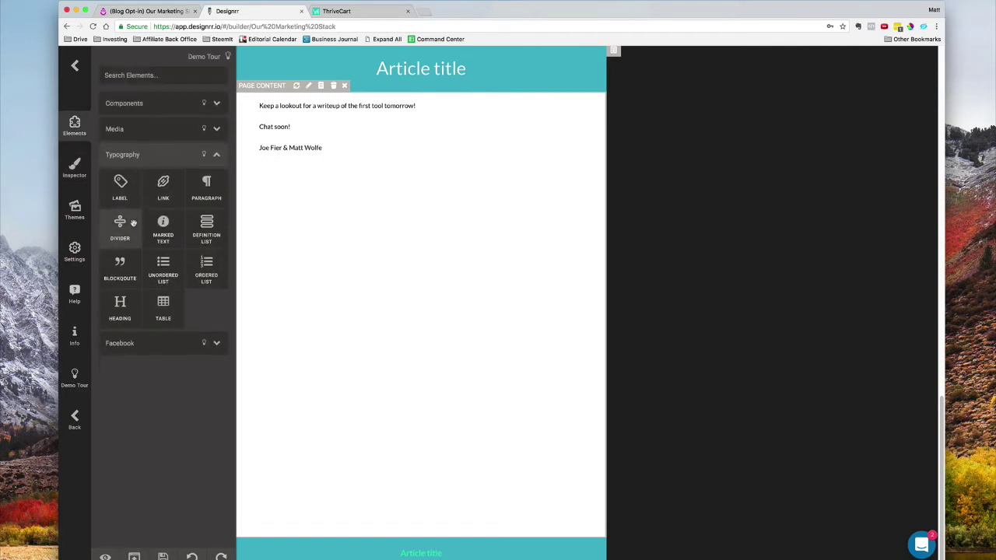
drag(120, 305, 311, 177)
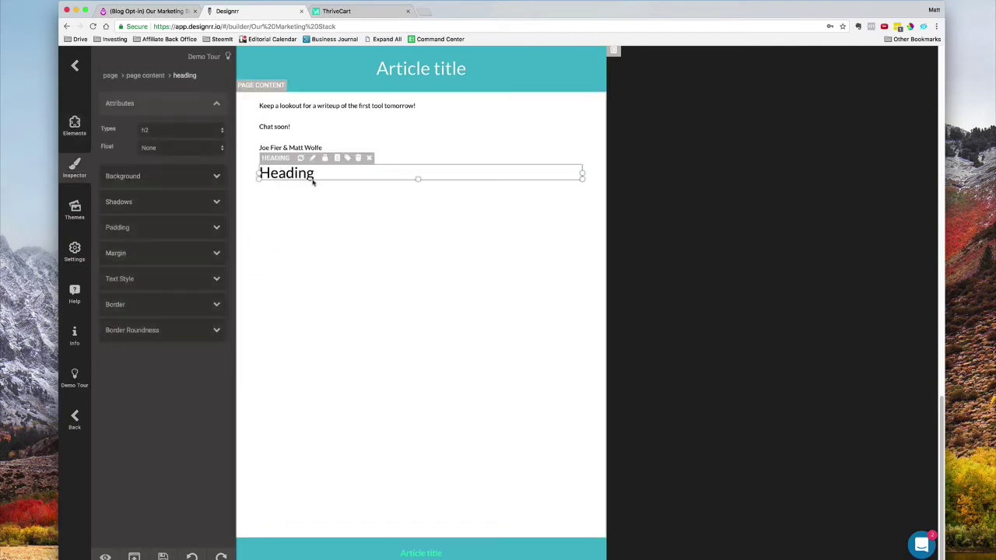
click(311, 175)
click(286, 181)
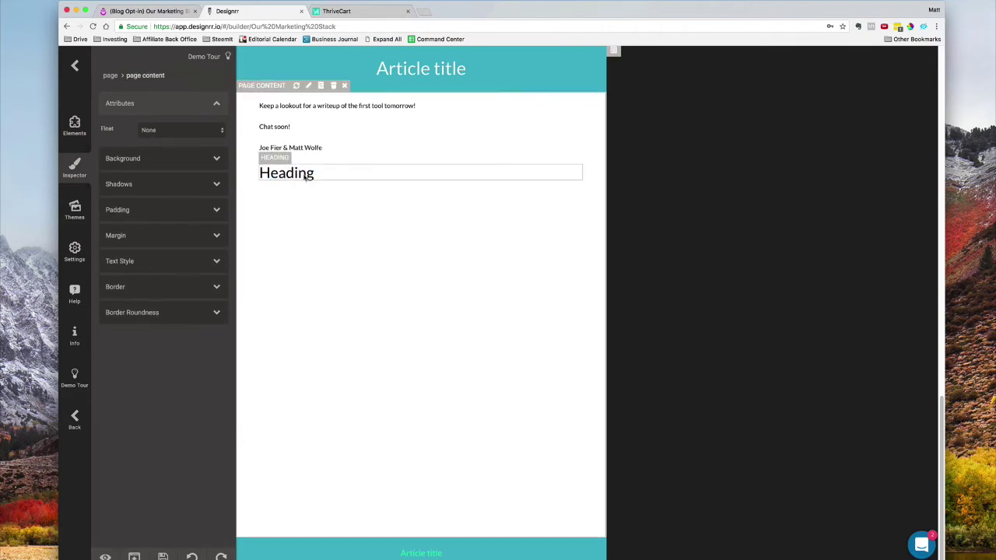
double_click(317, 172)
key(super+v)
click(327, 201)
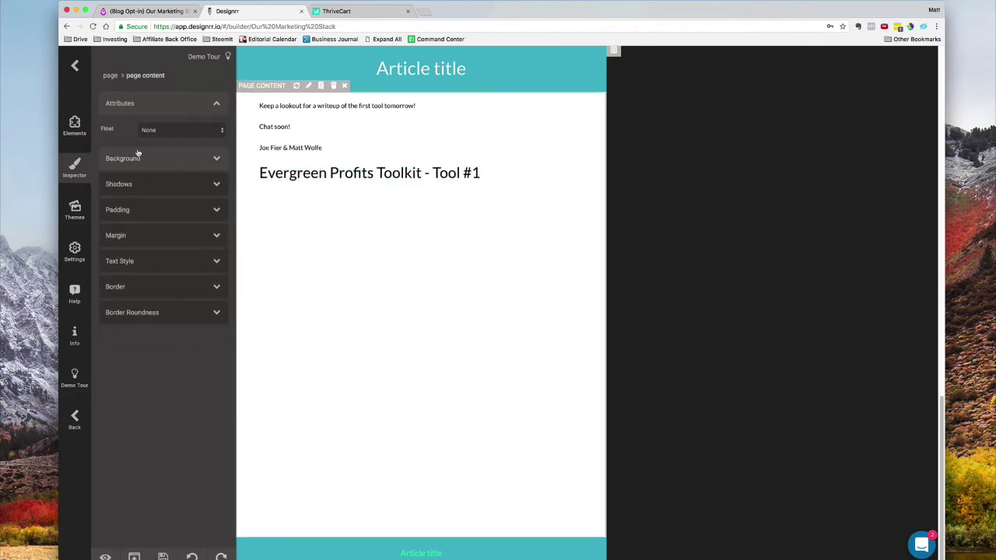
- Switch to Drip, open the archive view of the Tool #1 email and copy its web address
click(137, 11)
click(800, 153)
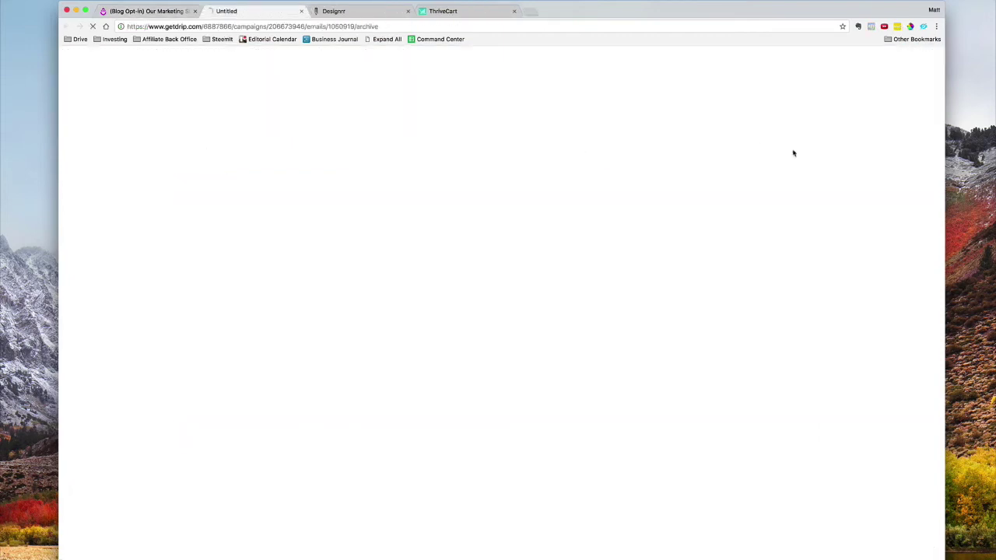
click(298, 27)
right_click(298, 26)
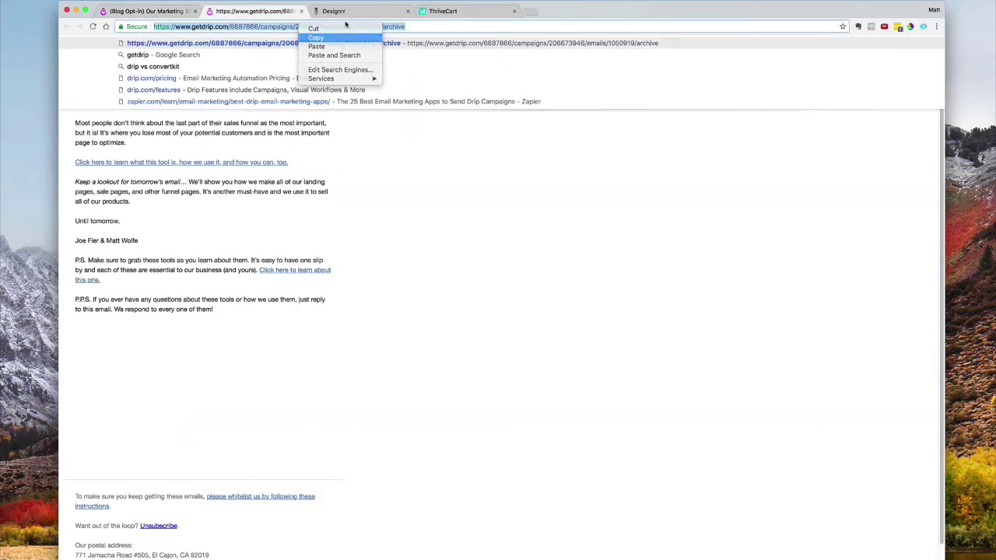
click(311, 29)
- Switch back to Designrr, add a new article below the Tool #1 heading and import it from the copied archive URL
click(345, 12)
click(76, 126)
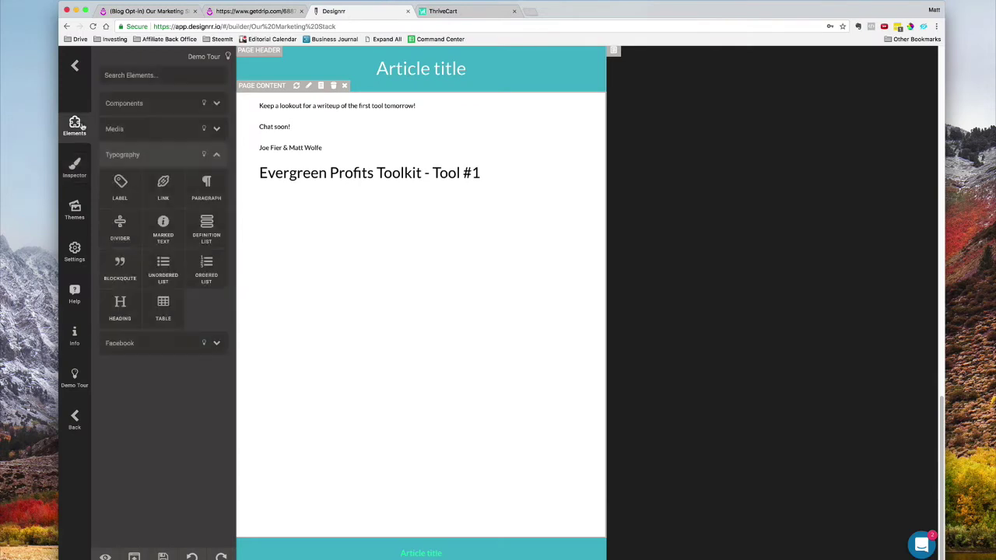
click(123, 104)
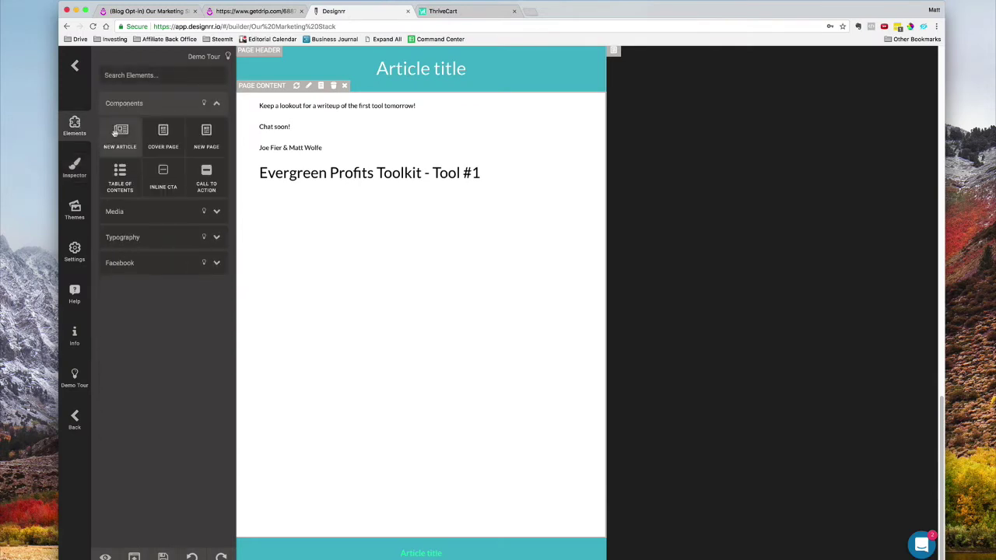
drag(120, 136, 289, 251)
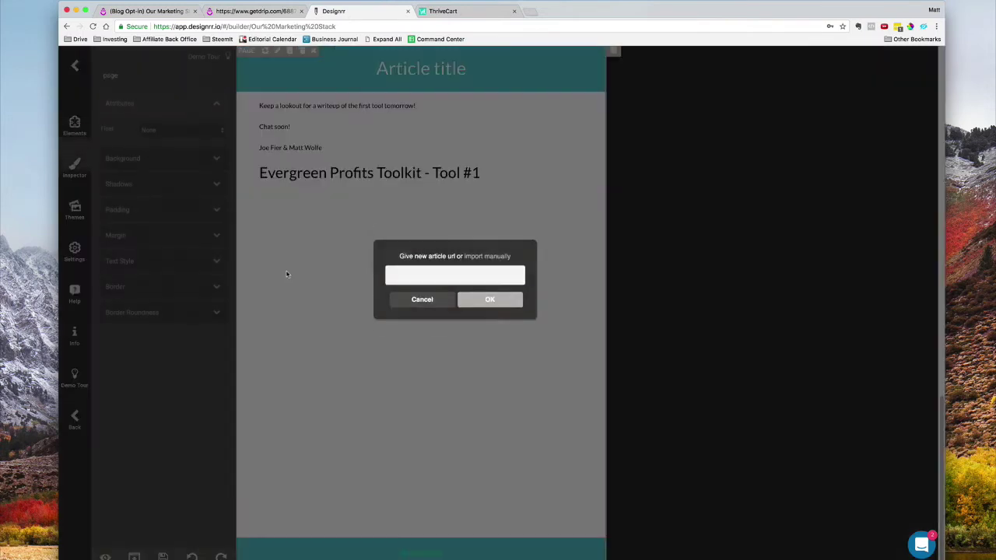
right_click(464, 286)
click(483, 329)
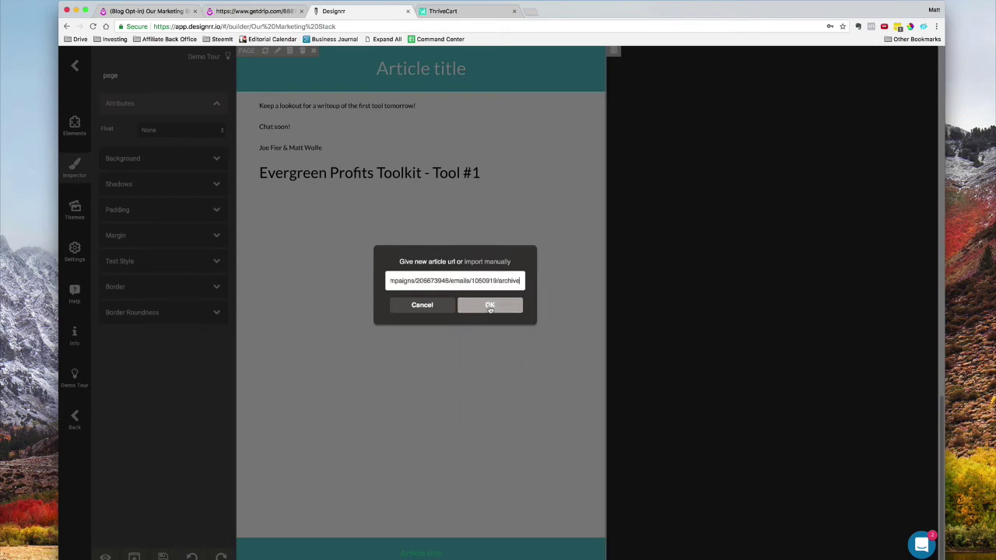
click(489, 305)
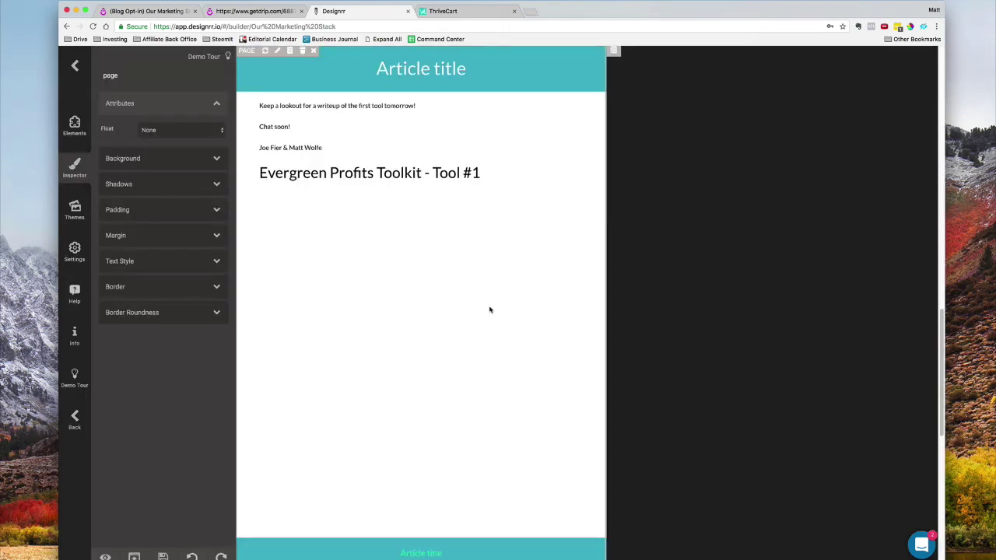
- Add a heading element below the last paragraph of the imported Tool #1 email
scroll(489, 310, down, 3)
scroll(432, 412, down, 3)
scroll(387, 310, down, 5)
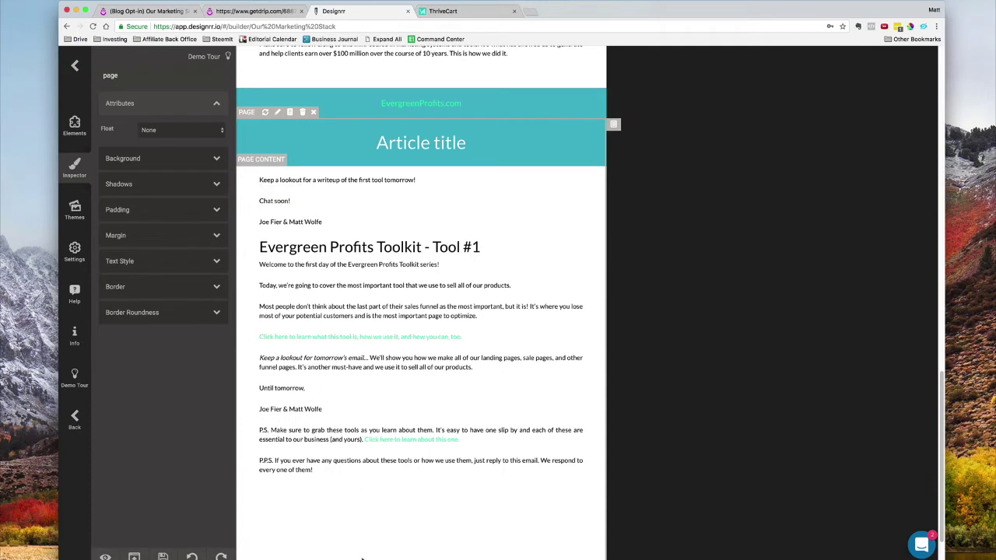
scroll(364, 487, down, 2)
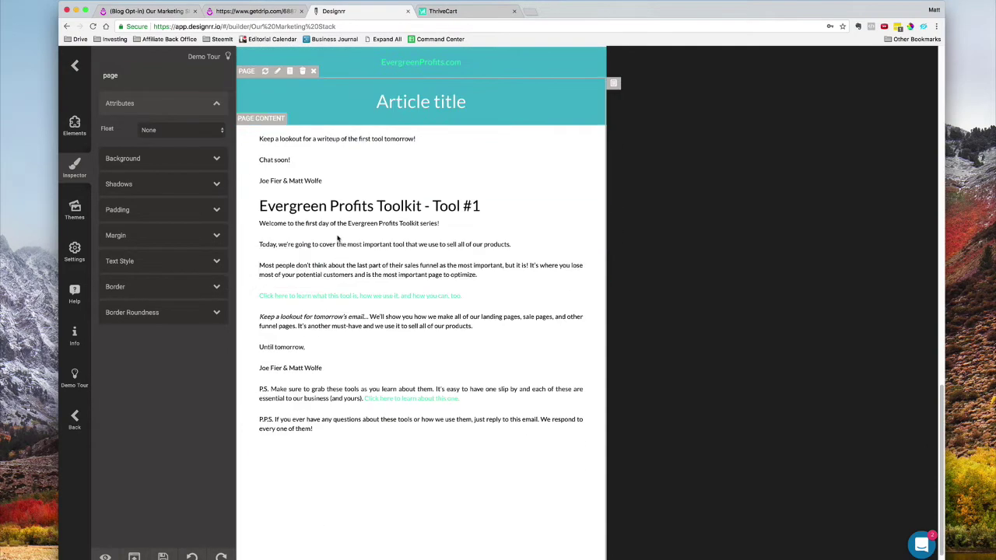
click(79, 134)
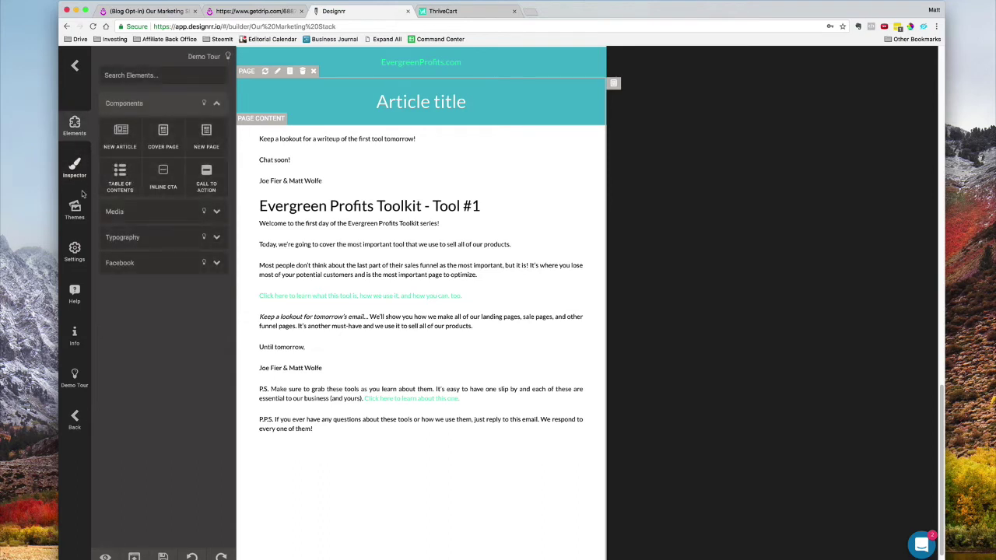
click(146, 246)
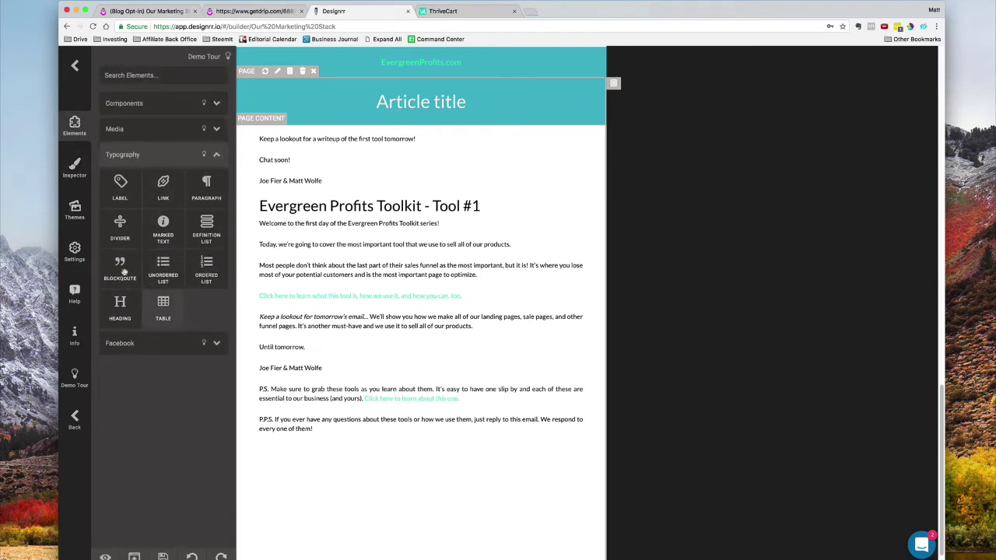
drag(120, 307, 271, 456)
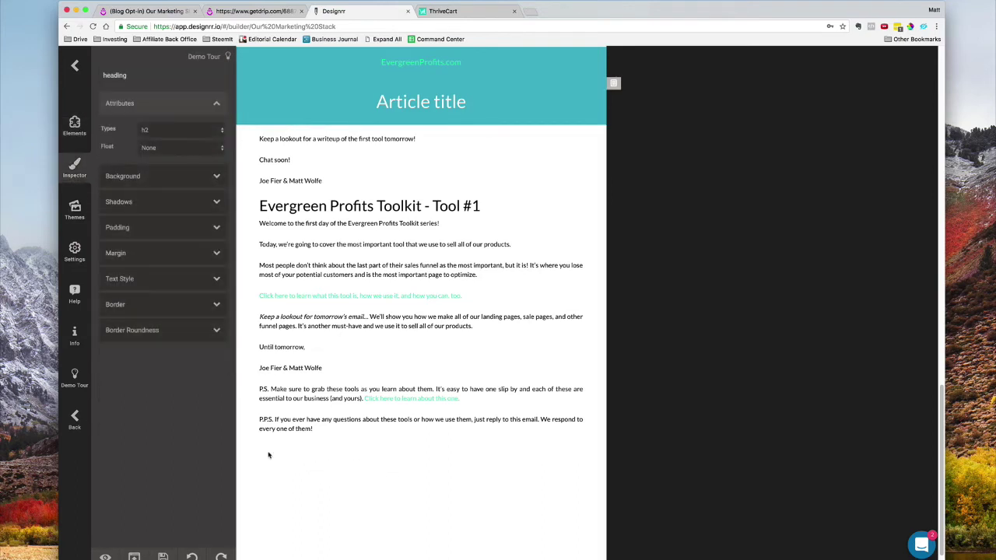
- Close the Tool #1 archive page, switch to Drip and copy the subject of the "Evergreen Profits Toolkit - Tool #2" email
click(298, 14)
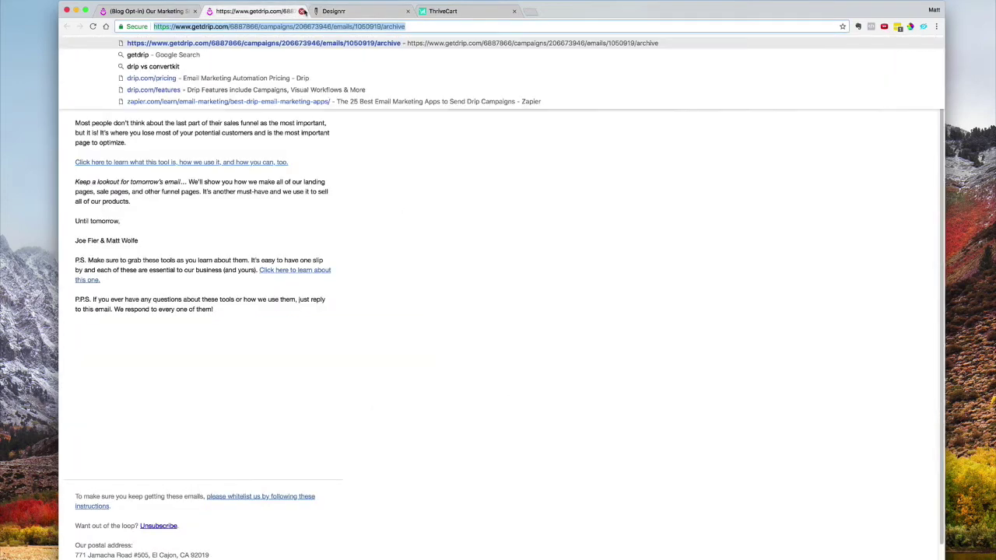
click(303, 13)
click(167, 15)
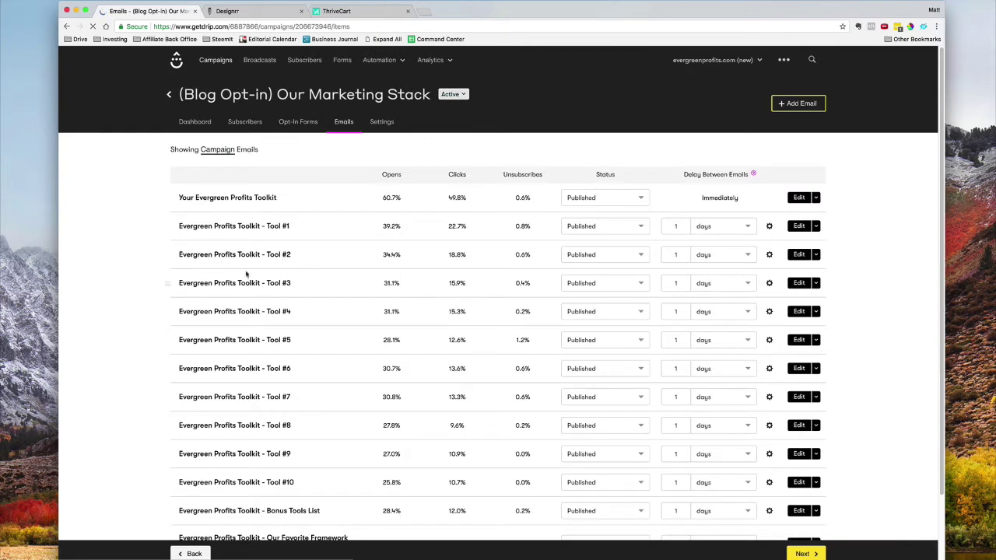
click(263, 260)
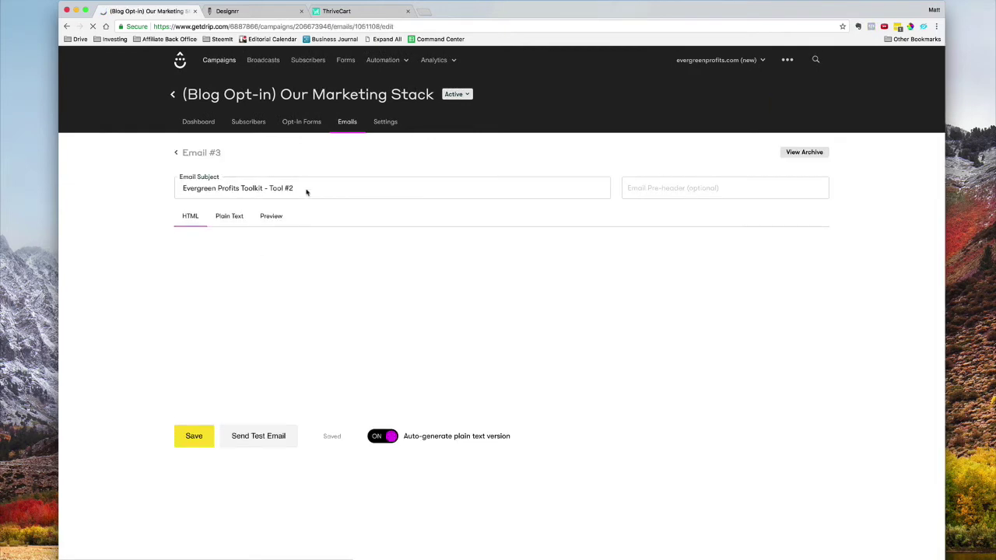
drag(306, 191, 184, 187)
right_click(209, 184)
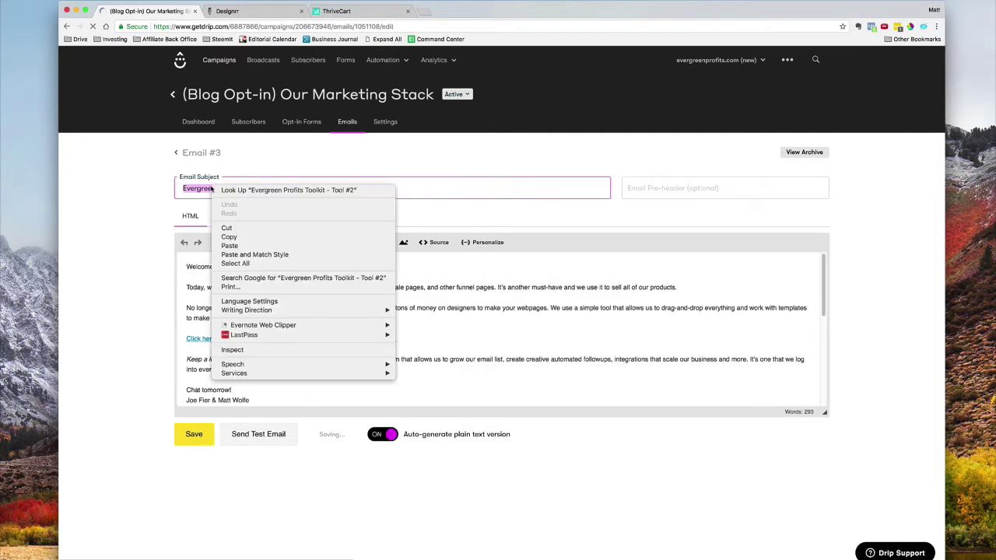
click(233, 237)
- Switch back to Designrr and replace the new heading's text with the copied "Evergreen Profits Toolkit - Tool #2"
click(262, 10)
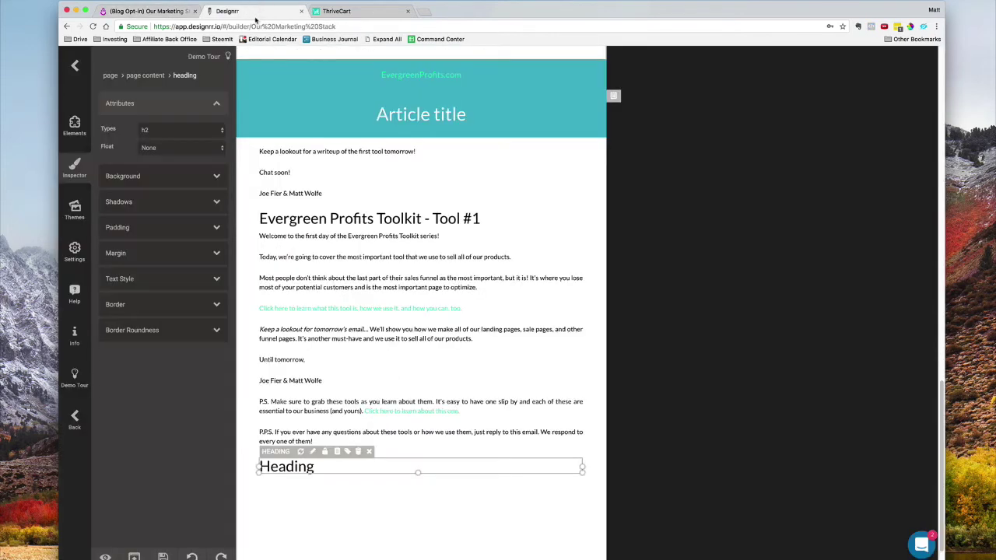
click(296, 467)
right_click(264, 467)
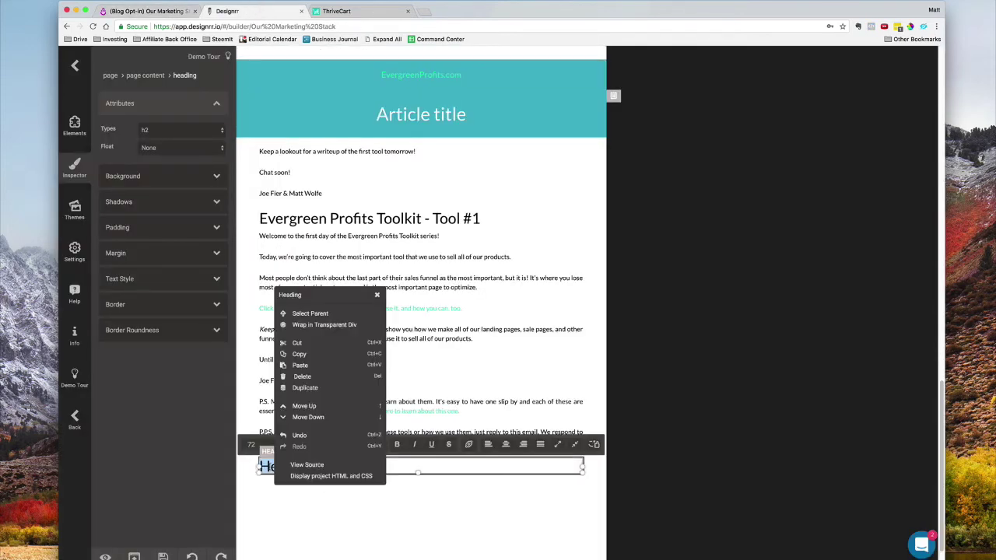
click(300, 364)
- Switch to Drip, open the archive view of the Tool #2 email and copy its web address
click(148, 10)
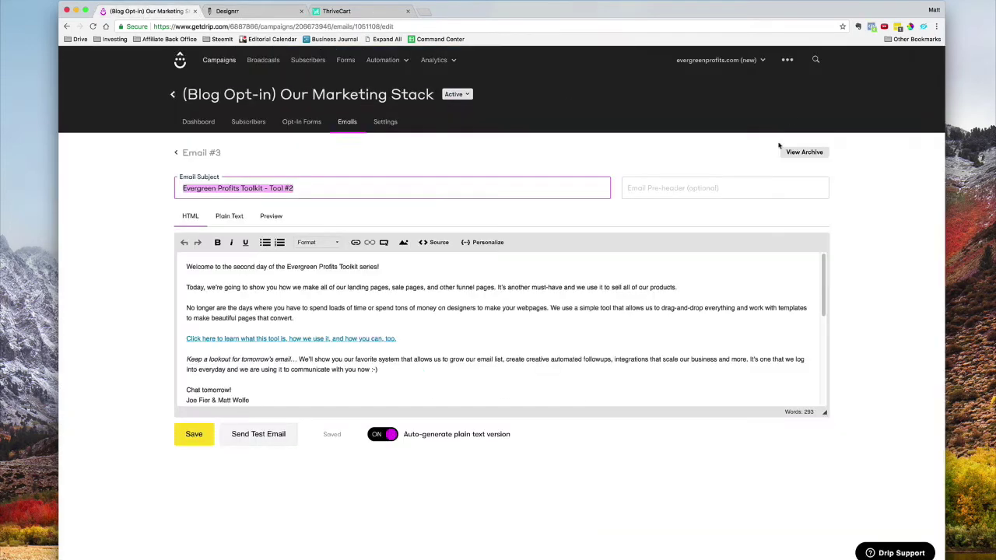
click(794, 152)
click(327, 27)
right_click(327, 28)
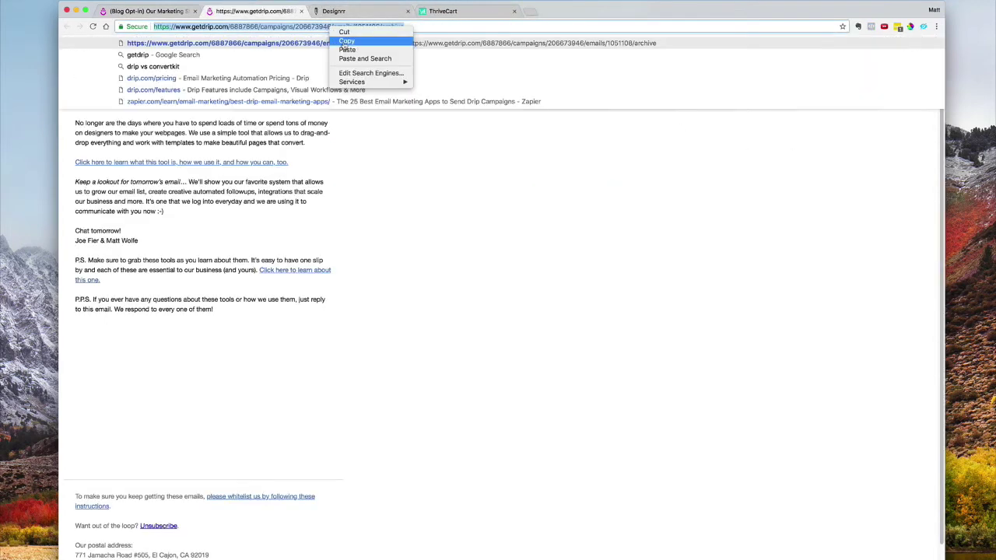
click(342, 39)
- Switch to Designrr and import the Tool #2 email's copied web address as a new article below the "Evergreen Profits Toolkit - Tool #2" heading
click(329, 11)
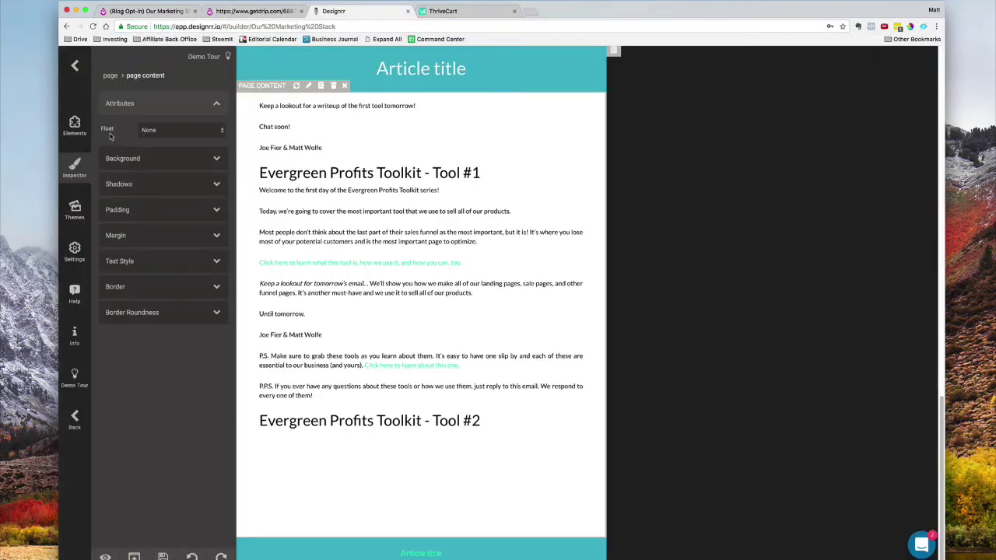
click(75, 127)
click(124, 103)
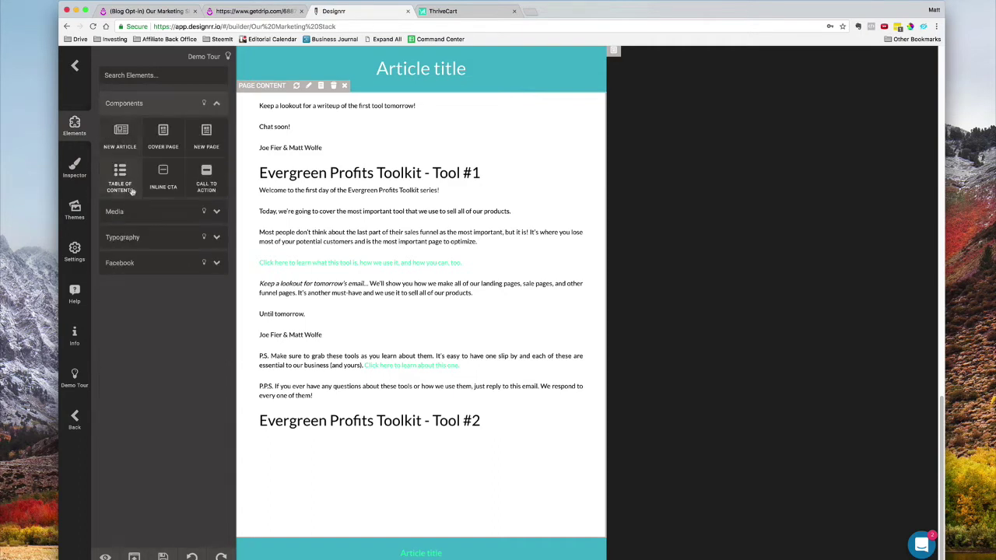
drag(122, 138, 317, 479)
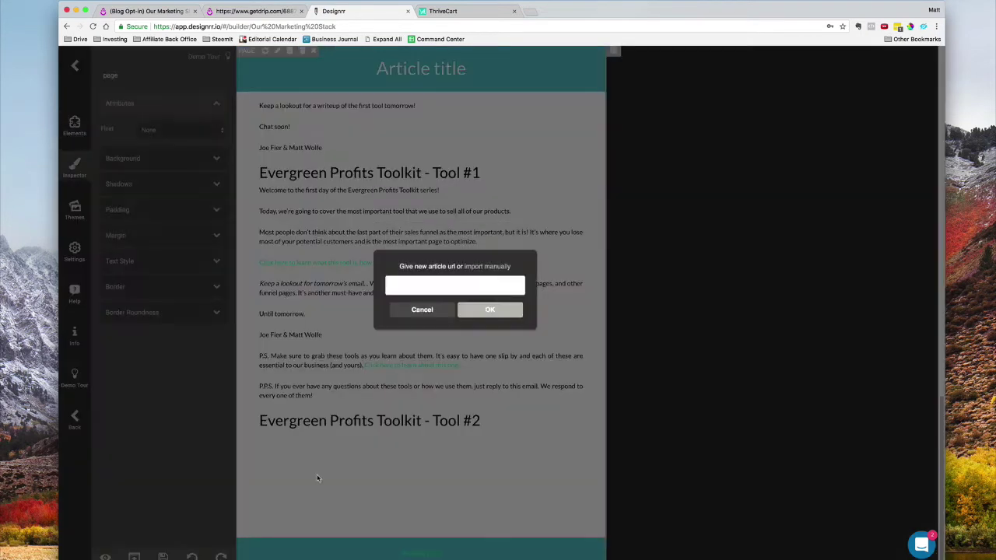
right_click(444, 280)
click(457, 325)
click(490, 305)
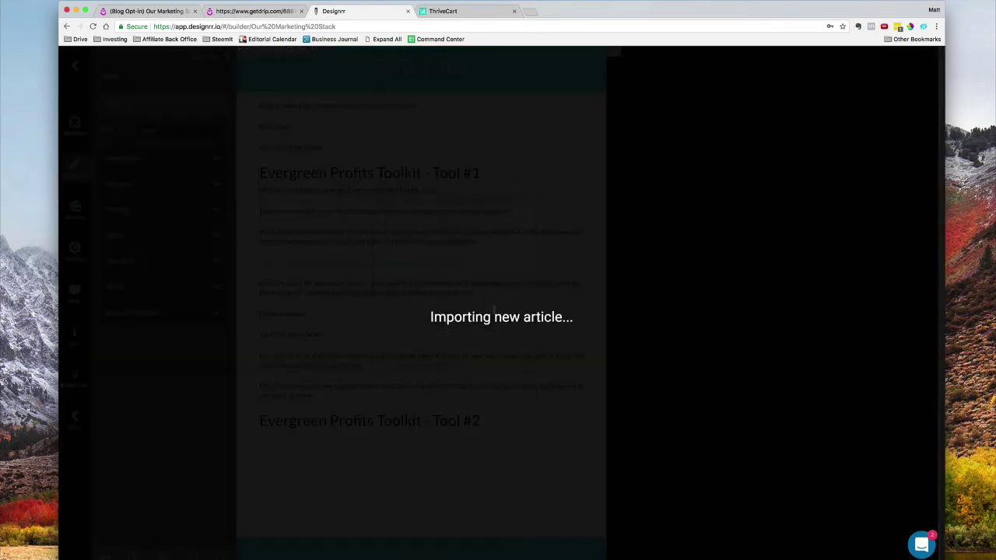
scroll(498, 351, down, 6)
scroll(498, 351, up, 3)
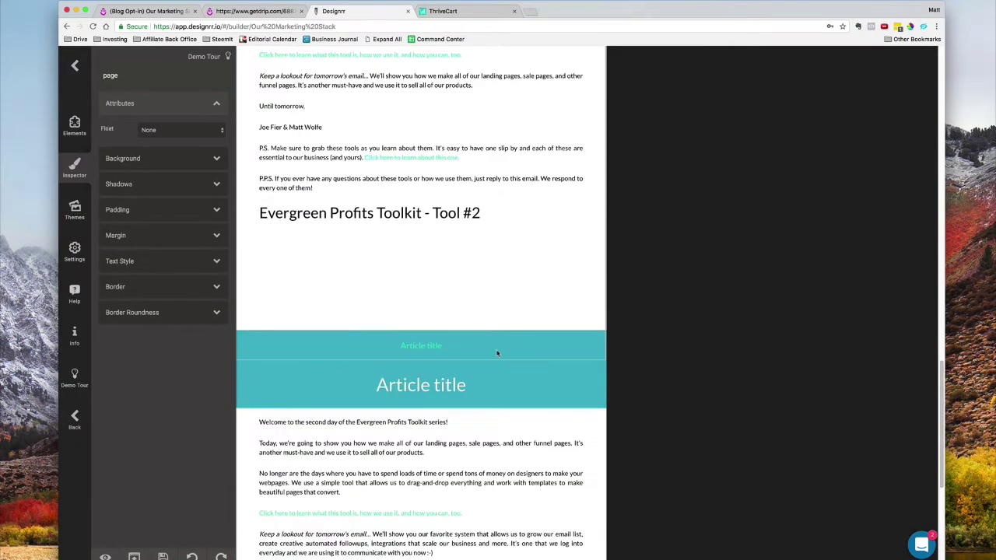
scroll(288, 234, up, 2)
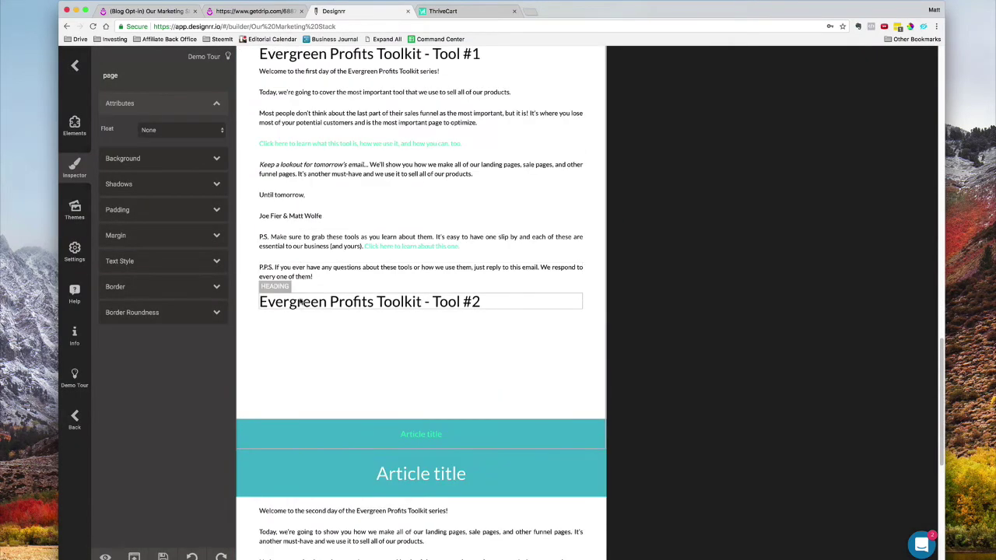
click(289, 303)
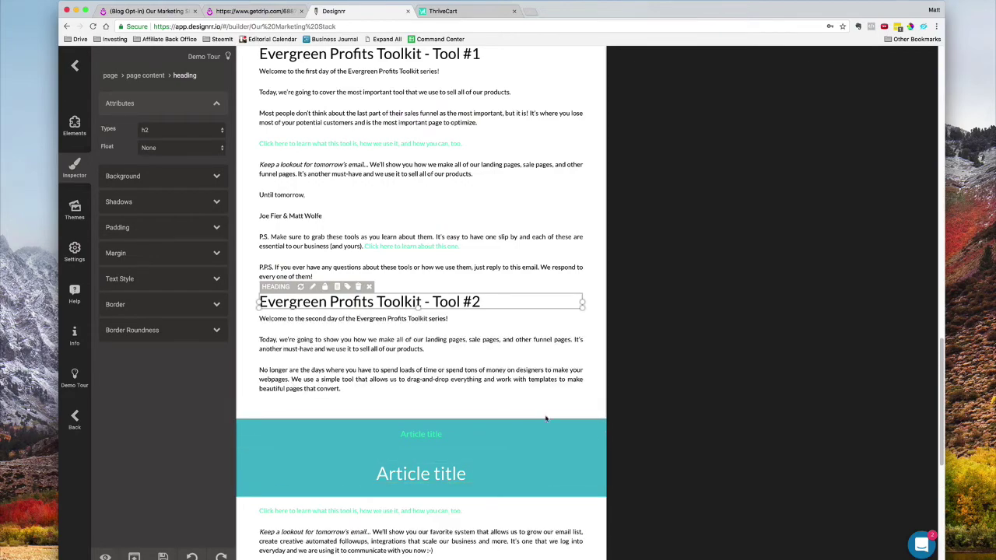
click(544, 381)
- Close the Tool #2 archive page, switch to Drip's campaign email list and return to Designrr
scroll(545, 412, up, 3)
scroll(544, 413, up, 15)
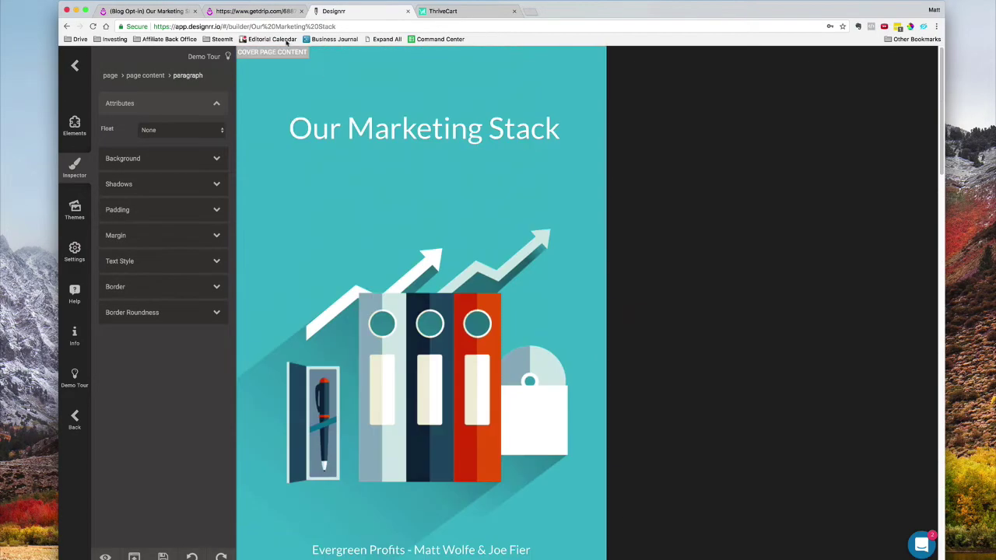
click(301, 12)
click(149, 11)
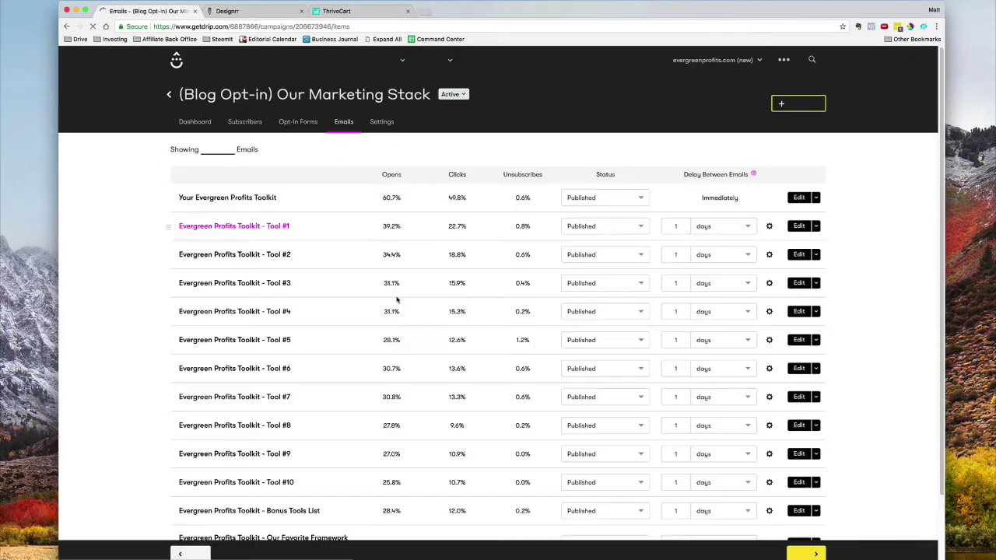
click(257, 11)
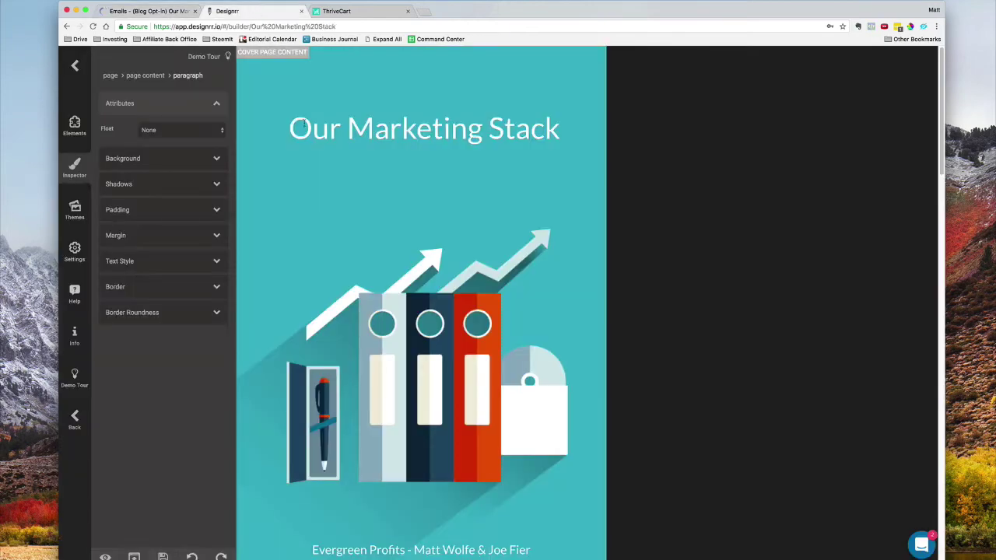
- Review the ebook from the cover through the last page, examining the imported articles and the page header and footer texts
scroll(406, 354, down, 10)
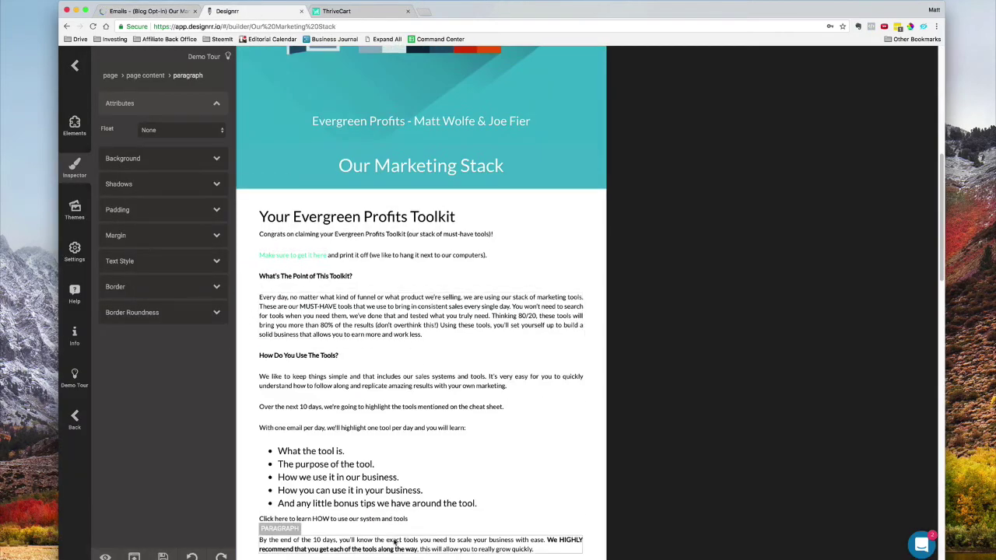
scroll(324, 339, down, 10)
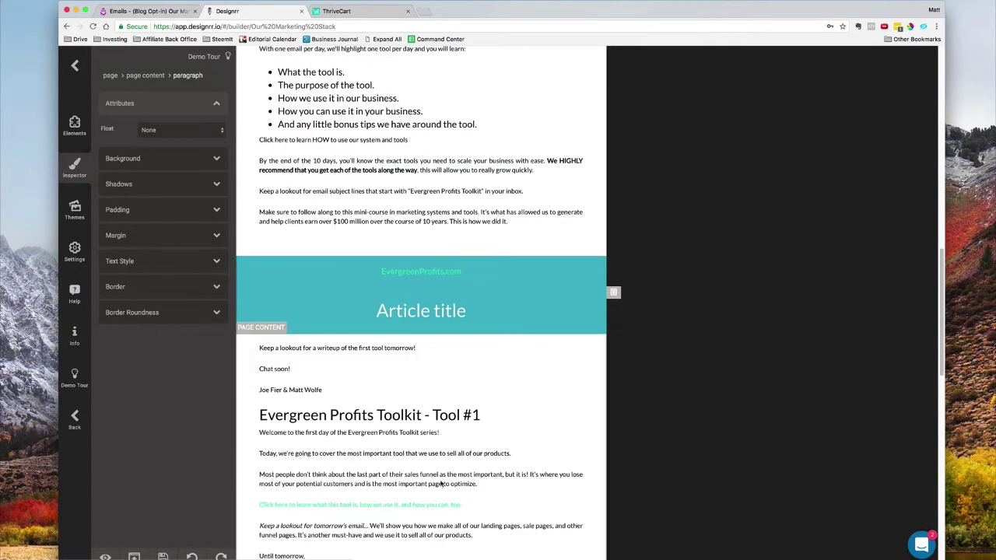
scroll(403, 373, down, 8)
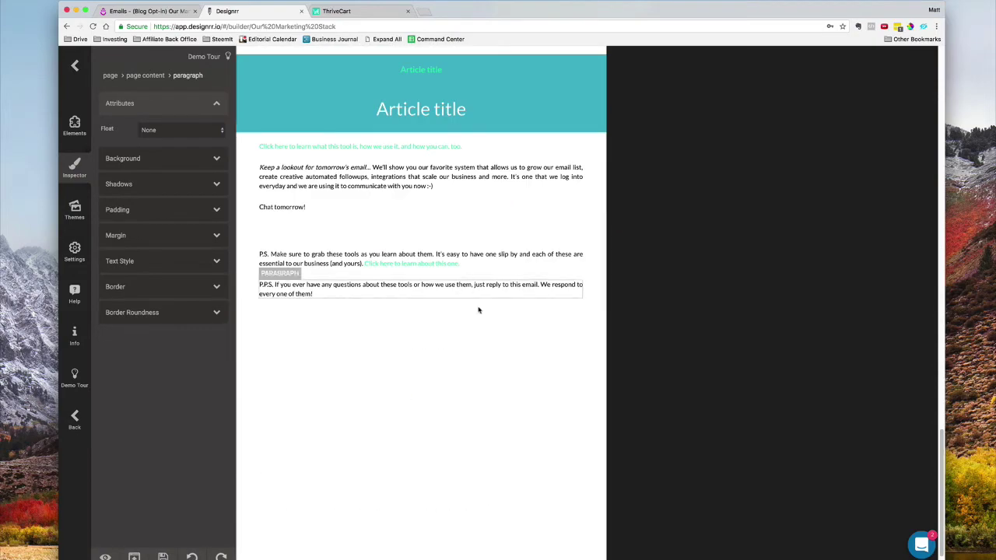
scroll(522, 432, up, 20)
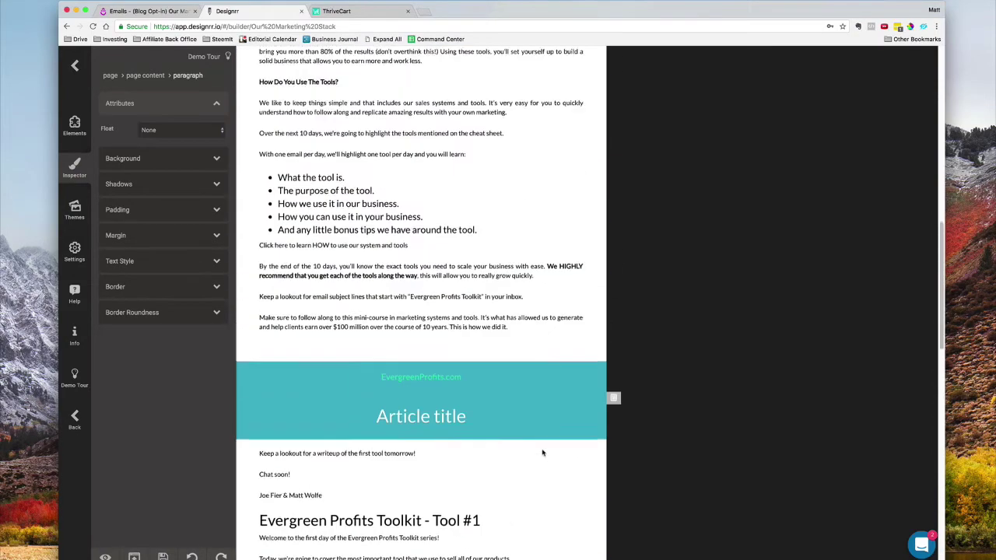
scroll(542, 452, down, 10)
scroll(536, 455, up, 5)
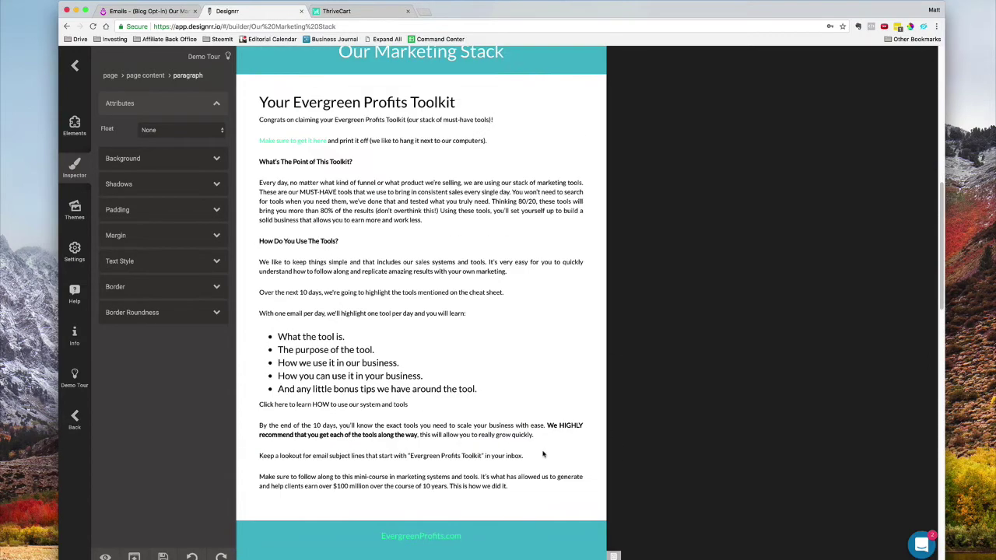
scroll(532, 460, down, 3)
click(440, 358)
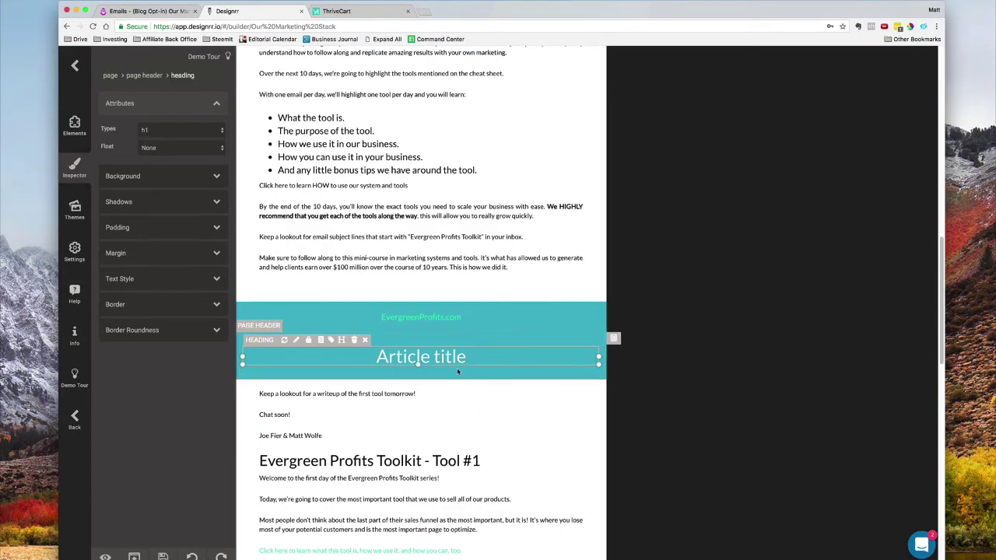
scroll(457, 359, down, 5)
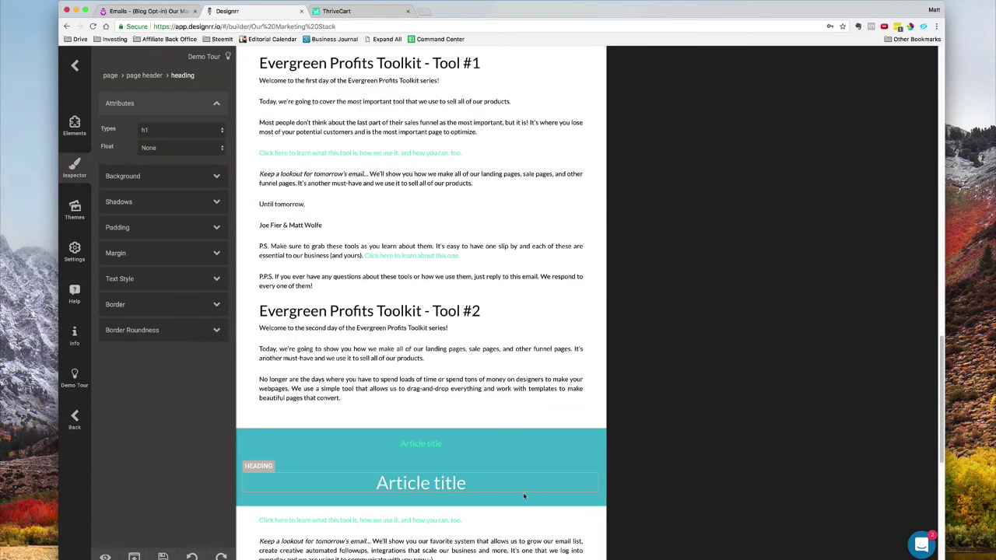
scroll(524, 496, up, 14)
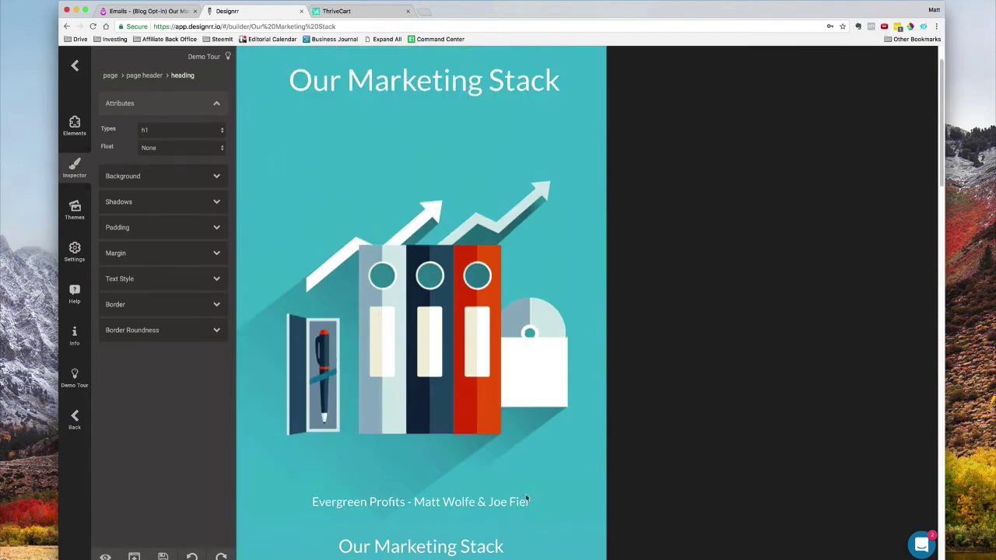
- Apply the first content page's "Our Marketing Stack" header text to all page headers and check the following pages
scroll(525, 497, down, 3)
scroll(526, 498, down, 3)
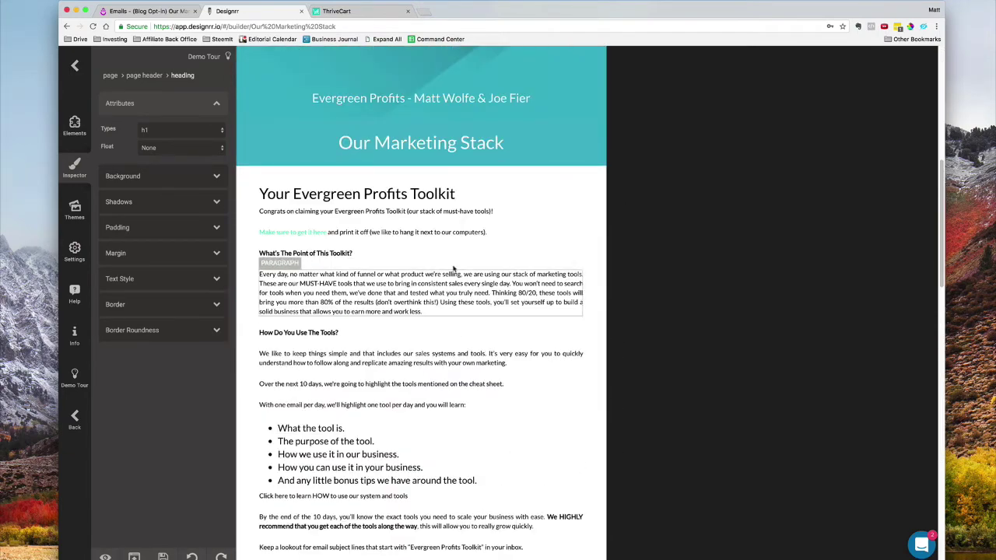
click(430, 150)
click(430, 145)
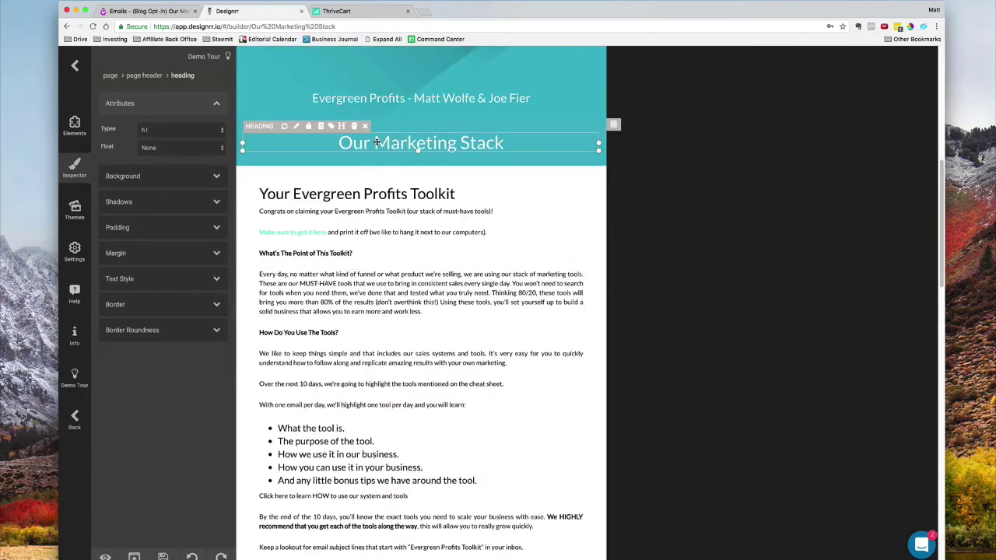
drag(377, 143, 410, 138)
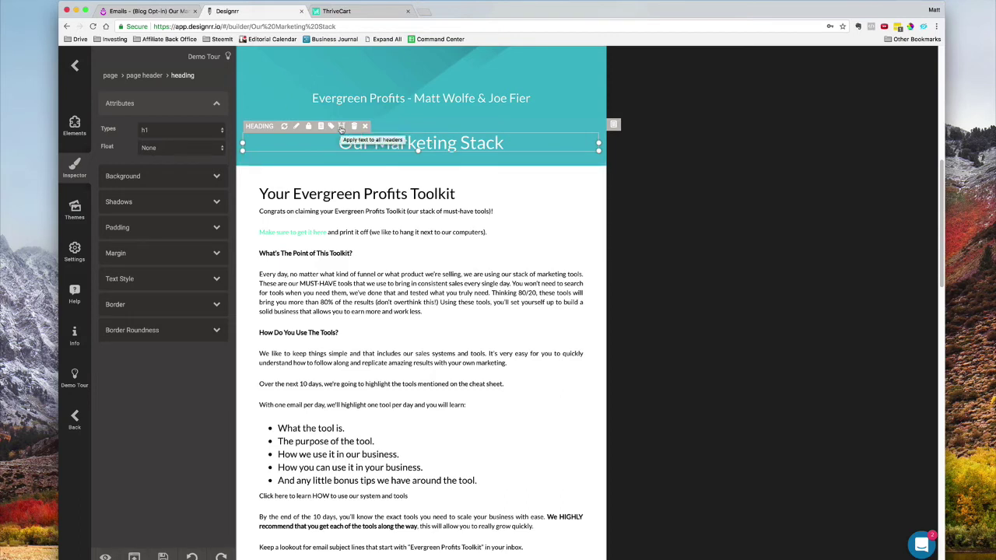
click(341, 128)
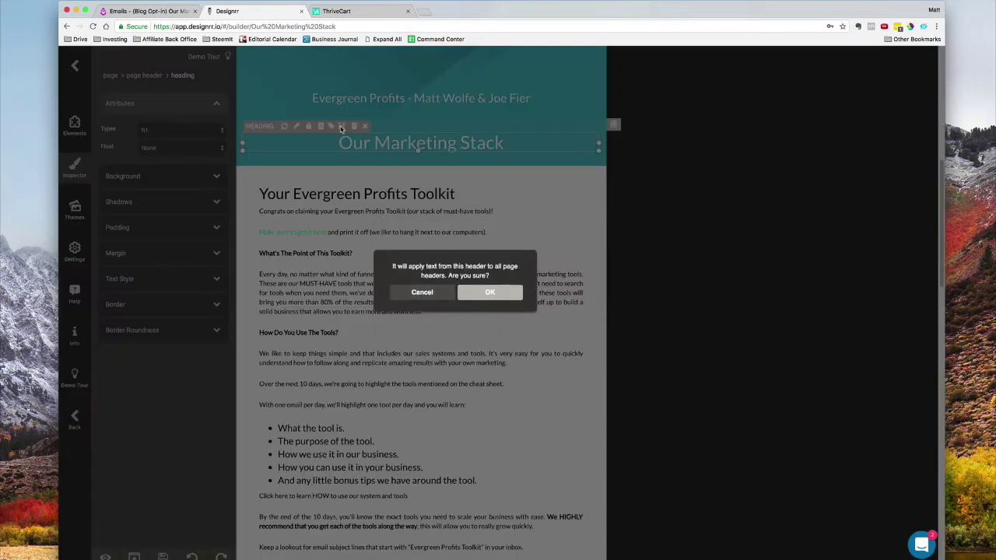
click(506, 289)
scroll(507, 301, down, 2)
scroll(456, 389, down, 2)
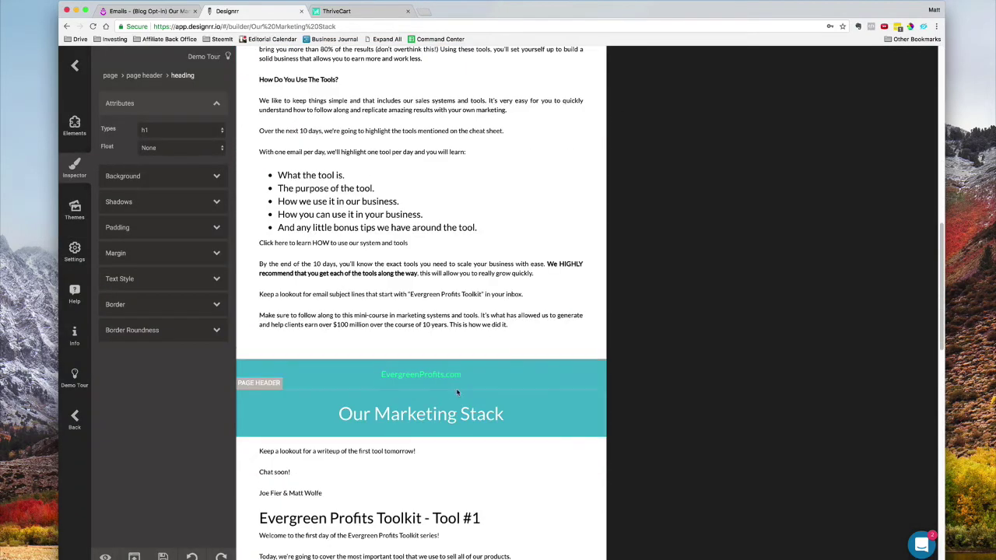
scroll(452, 417, down, 3)
scroll(452, 417, down, 3)
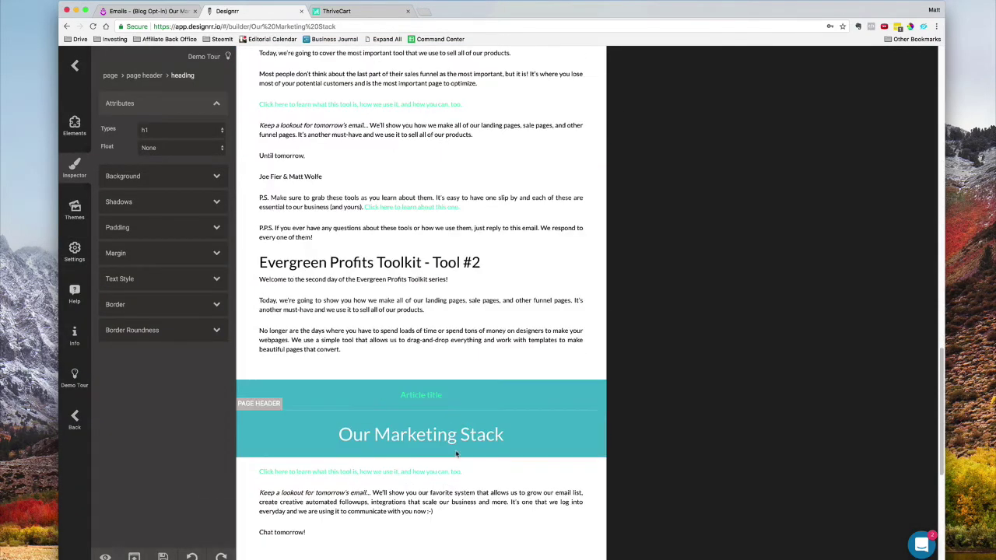
- Apply the "EvergreenProfits.com" footer text to all page footers and check it throughout the ebook
scroll(467, 365, up, 5)
scroll(467, 351, down, 5)
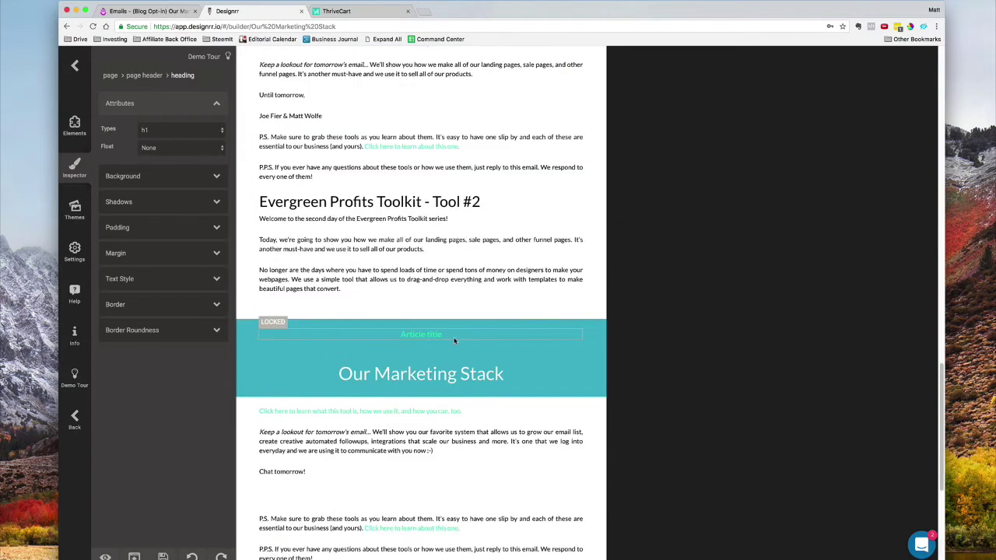
scroll(430, 341, up, 6)
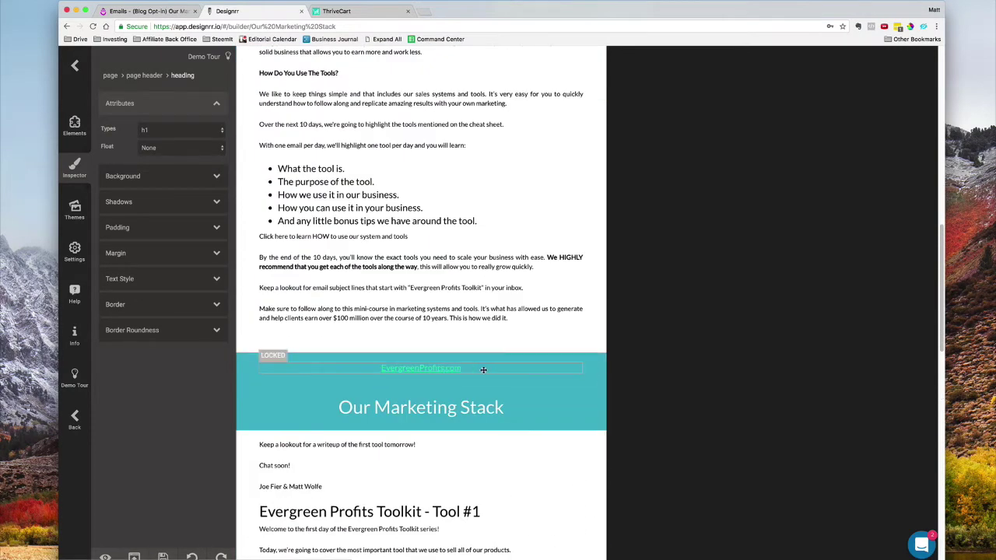
click(483, 369)
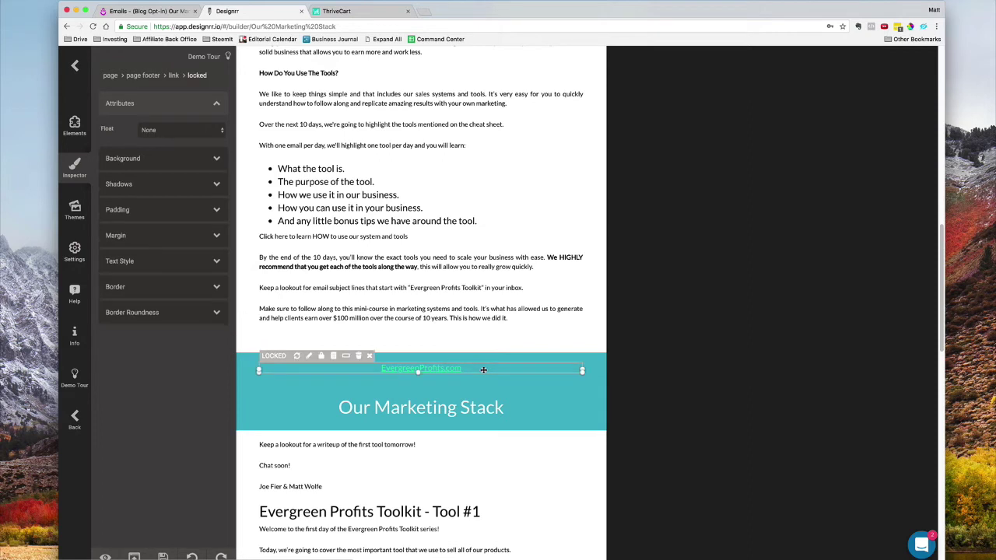
click(347, 359)
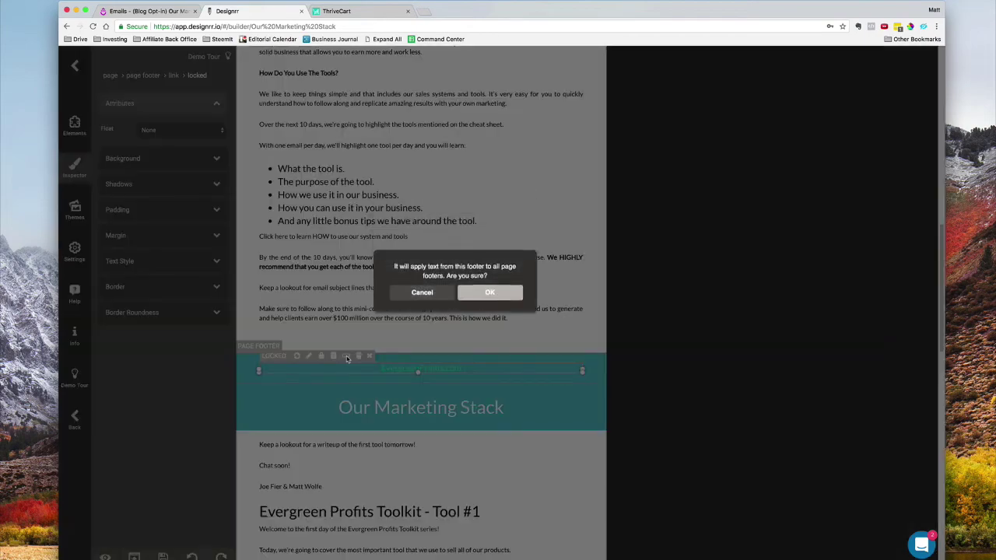
click(490, 286)
scroll(576, 355, down, 20)
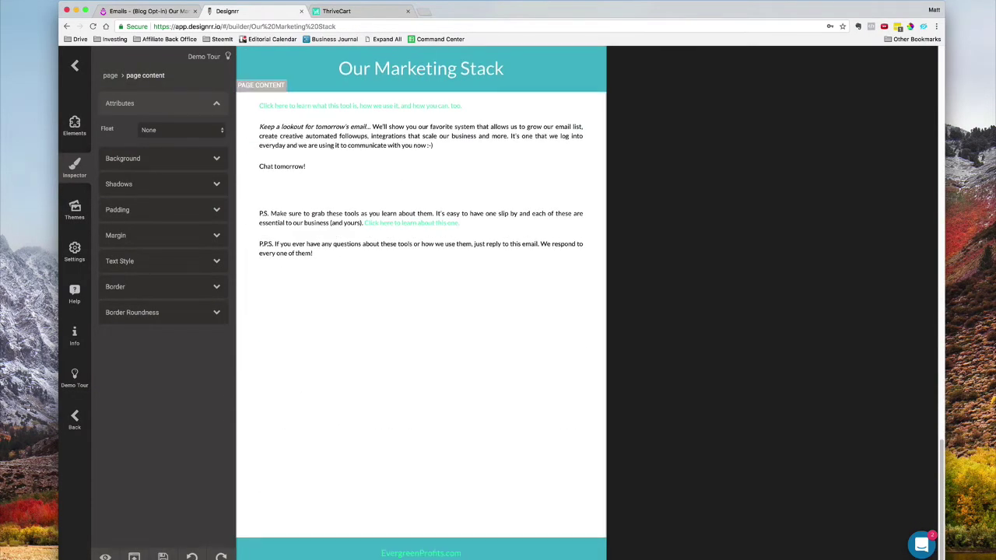
scroll(416, 557, up, 5)
scroll(426, 389, up, 20)
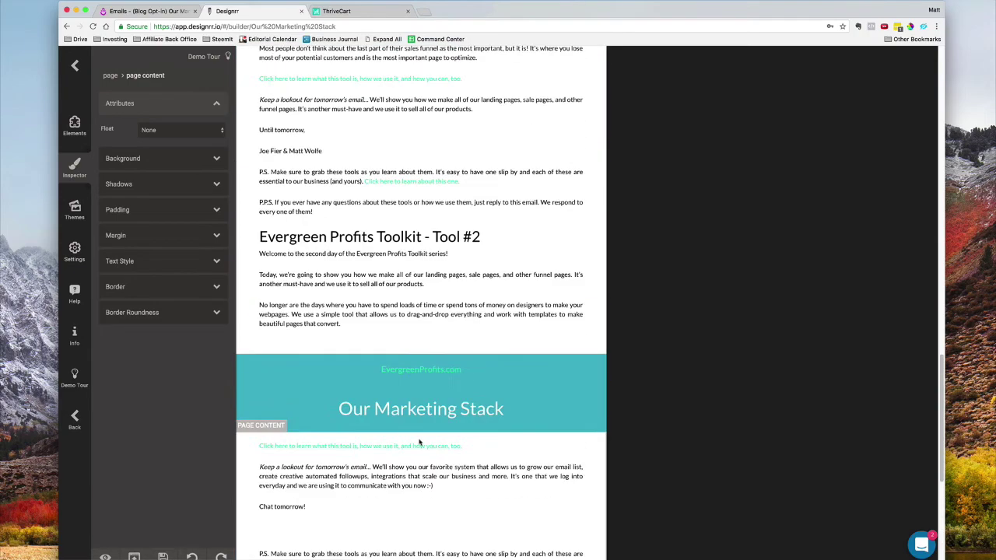
scroll(427, 389, up, 20)
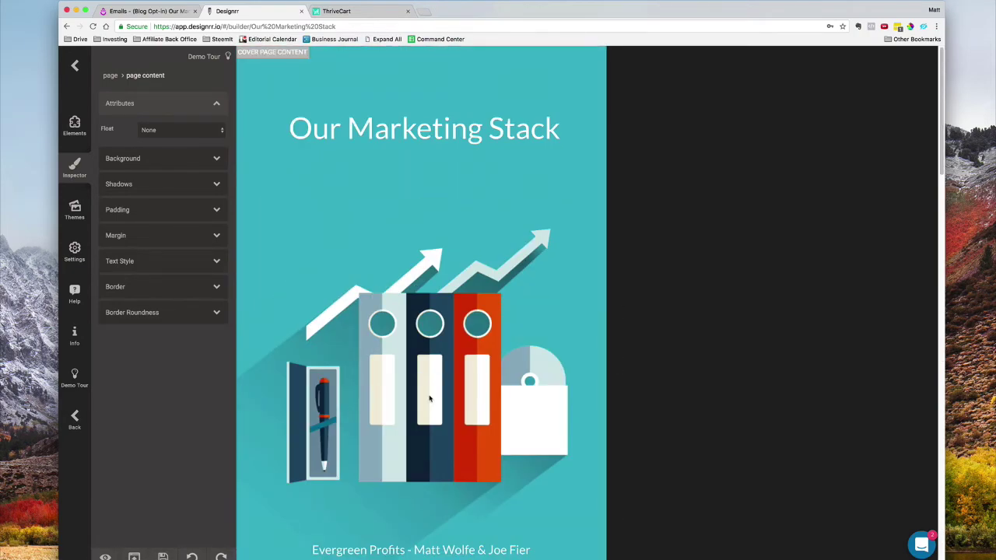
- Switch to Drip to view the campaign's list of emails, and switch back to Designrr
click(135, 13)
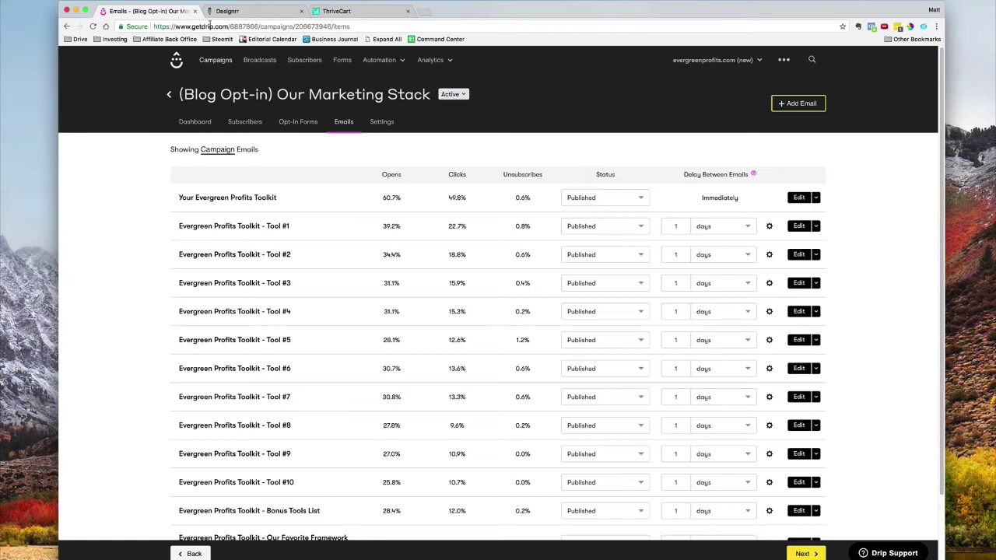
click(275, 13)
- Switch back to Designrr, save the ebook and export it as a PDF titled "Our Marketing Stack"
scroll(242, 159, down, 5)
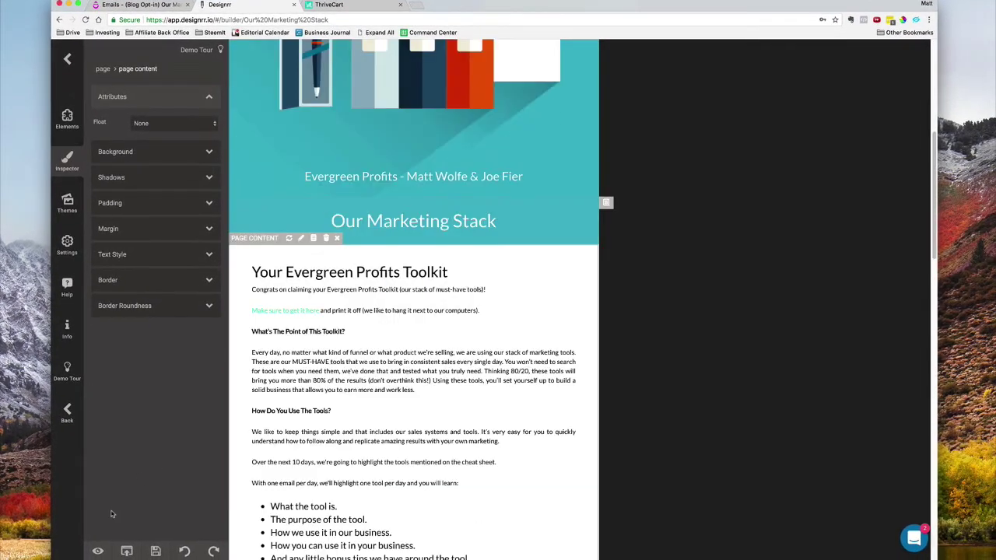
click(157, 552)
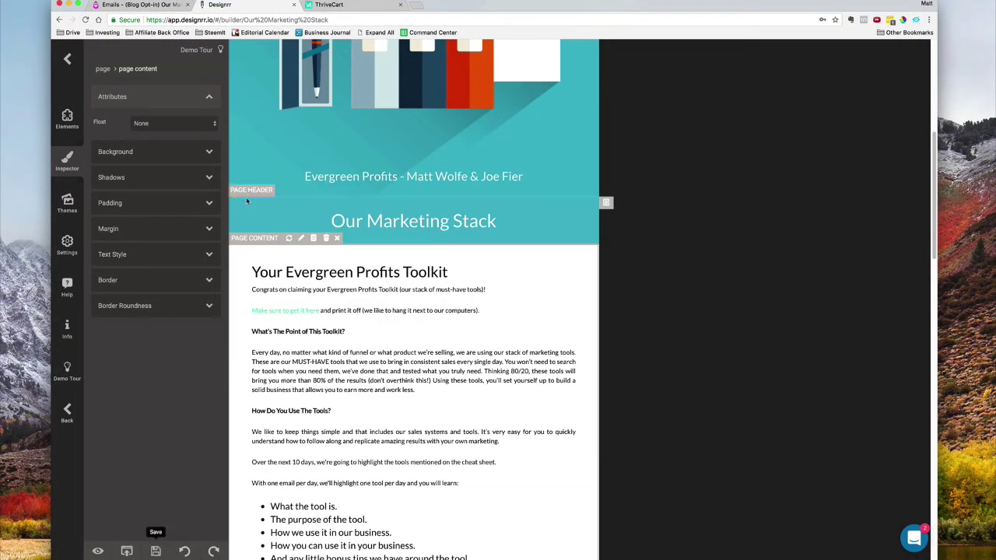
click(127, 551)
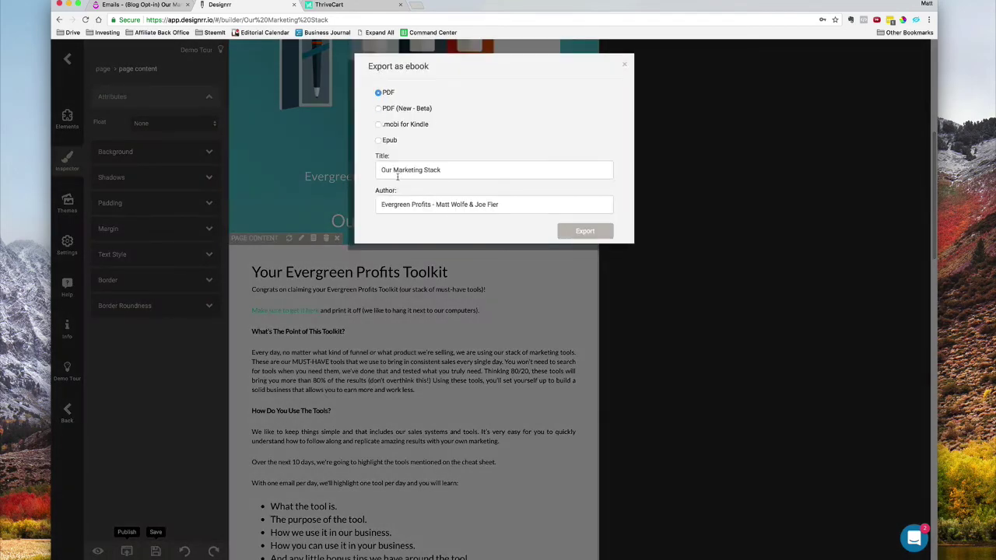
click(599, 233)
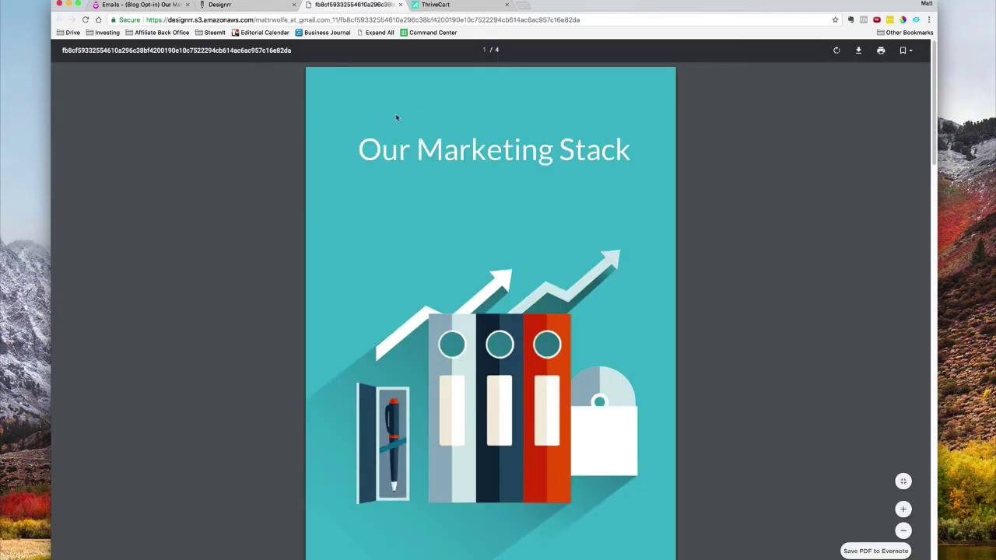
- Review the exported PDF from the cover to the last page, examining the headers, footers, links and article text
scroll(385, 261, down, 3)
scroll(385, 276, up, 3)
scroll(480, 228, down, 3)
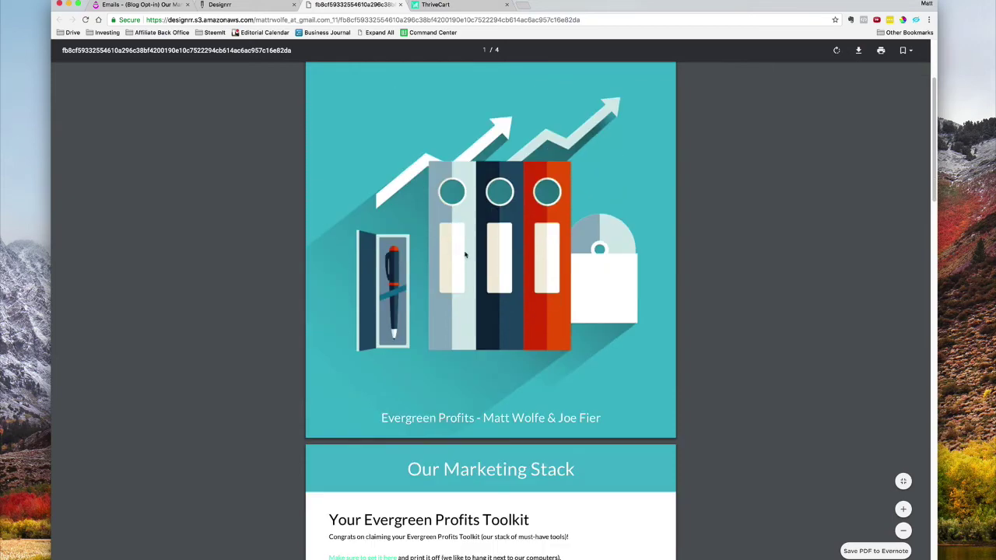
scroll(404, 399, down, 3)
scroll(503, 348, down, 3)
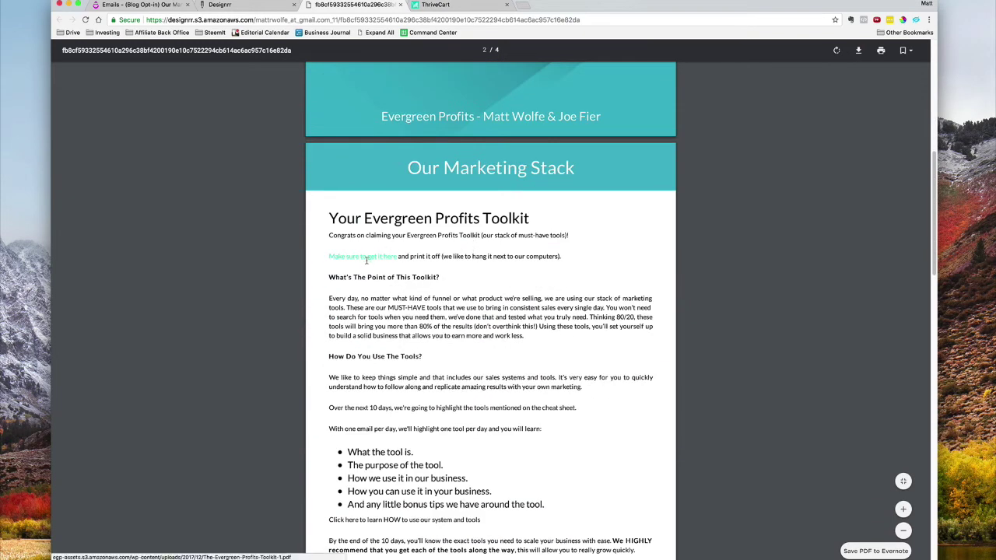
scroll(366, 260, down, 8)
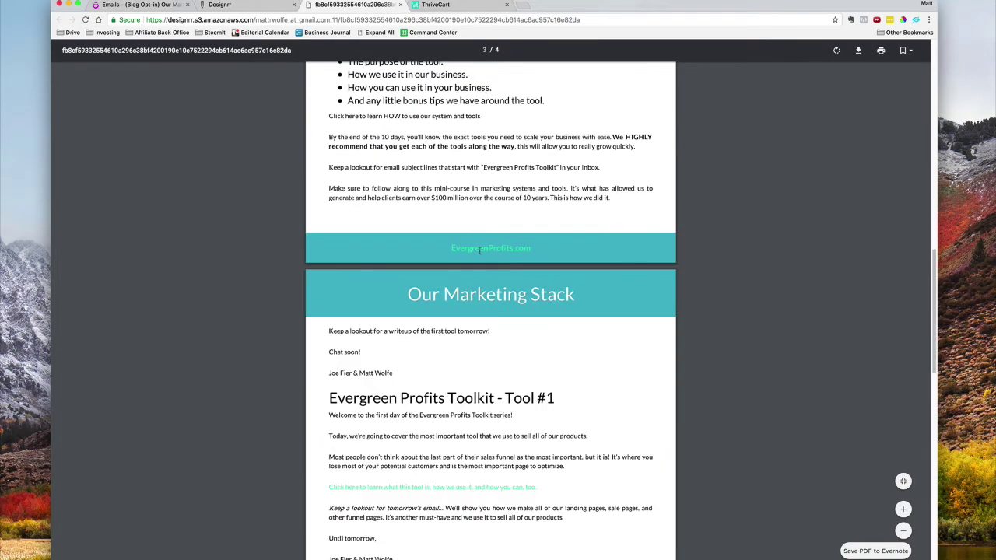
scroll(479, 249, down, 8)
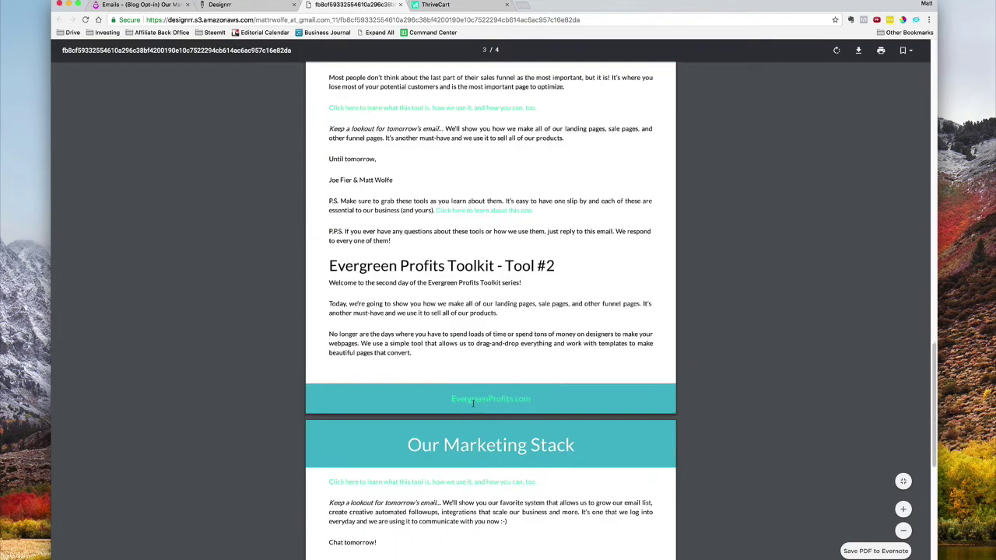
scroll(472, 403, down, 5)
scroll(472, 403, up, 20)
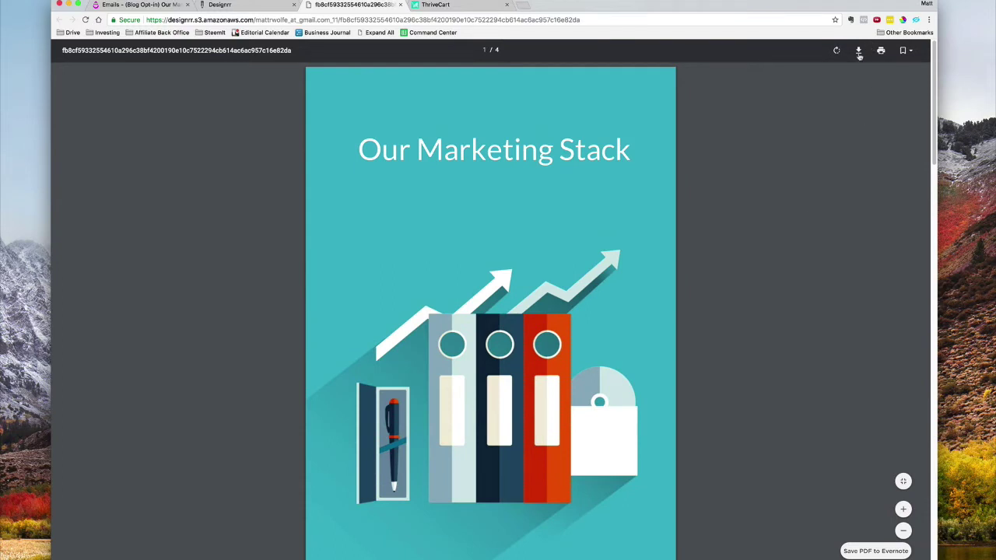
- Download the exported ebook PDF to the Desktop, keeping its suggested file name
click(859, 51)
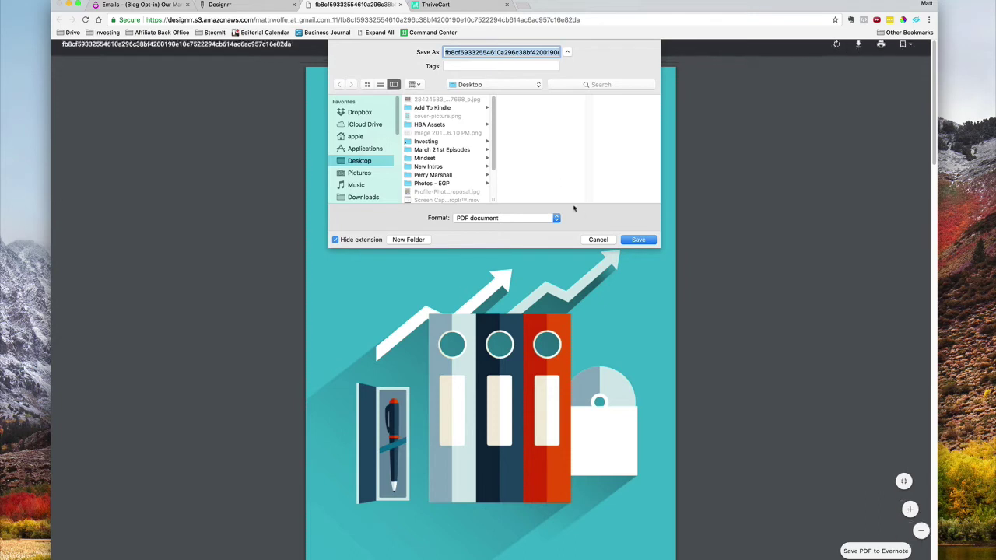
click(637, 240)
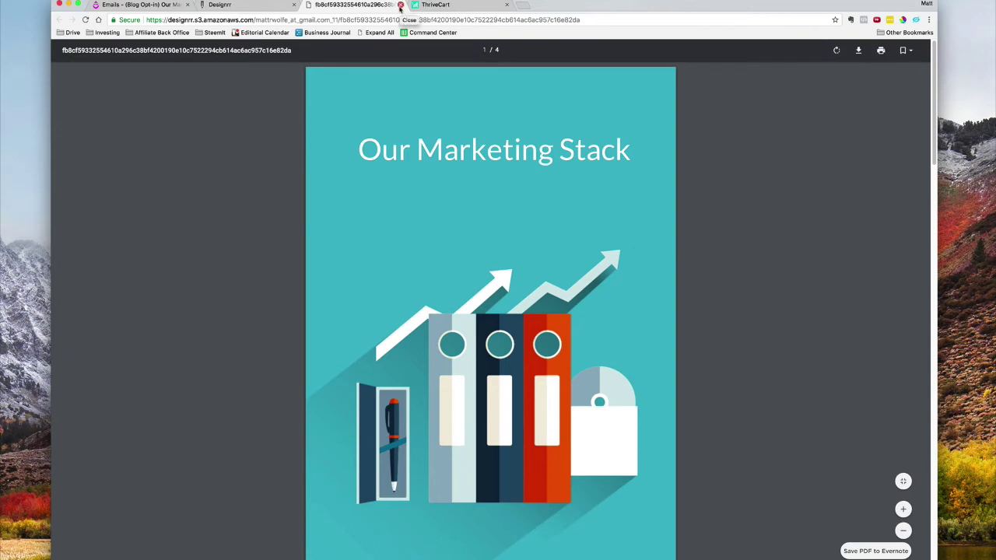
- Open dropbox.com in the PDF's browser tab and upload the ebook PDF from the Desktop to the Content Library folder
click(401, 21)
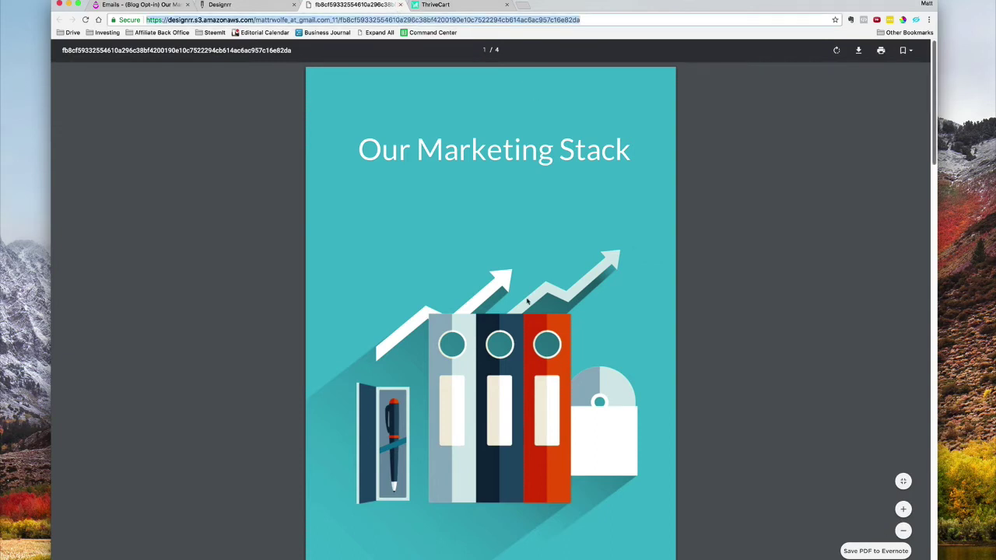
text(dropbox.com)
key(Return)
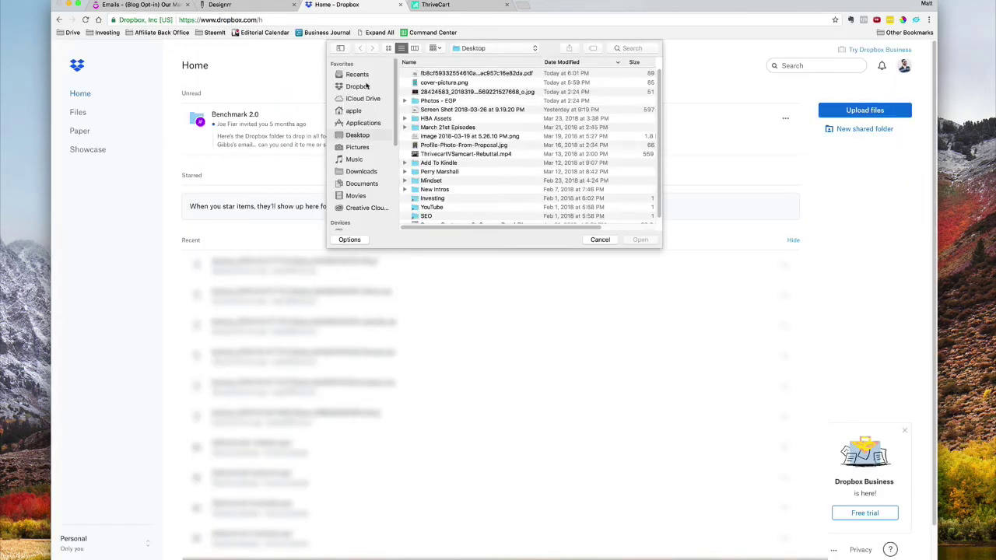
click(517, 74)
click(640, 240)
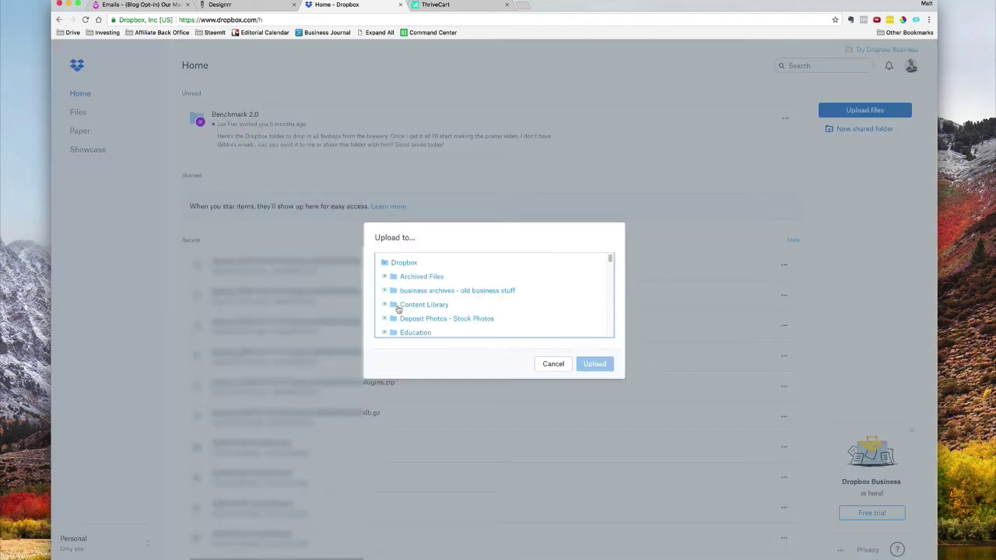
click(396, 309)
click(594, 363)
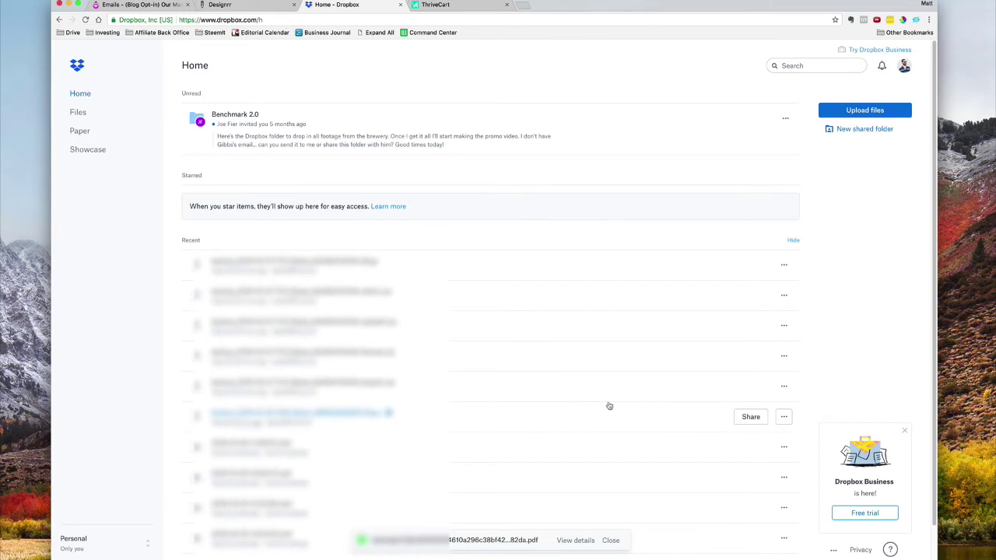
- In the Content Library folder, sort files by modification date, then create and copy a share link for the uploaded PDF
click(576, 541)
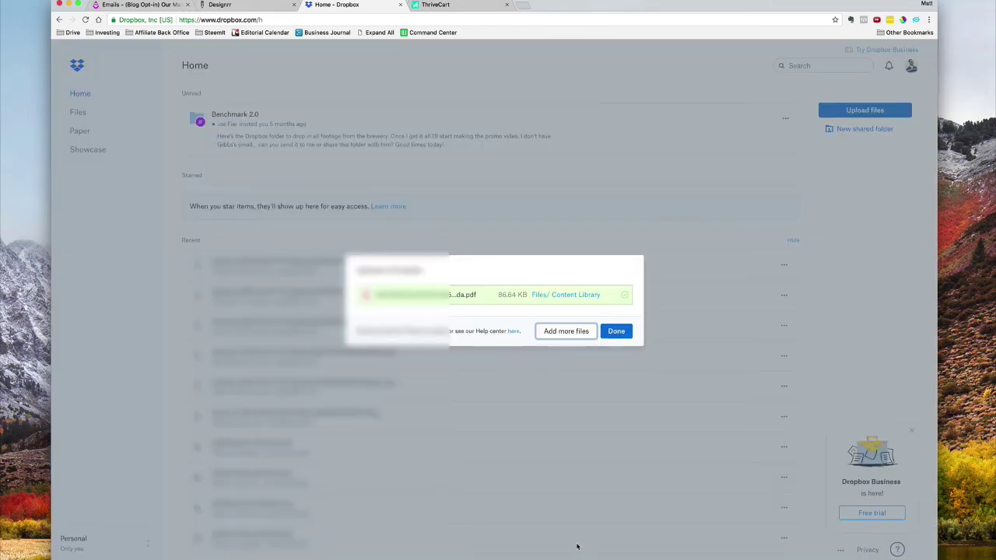
click(554, 296)
scroll(378, 394, down, 15)
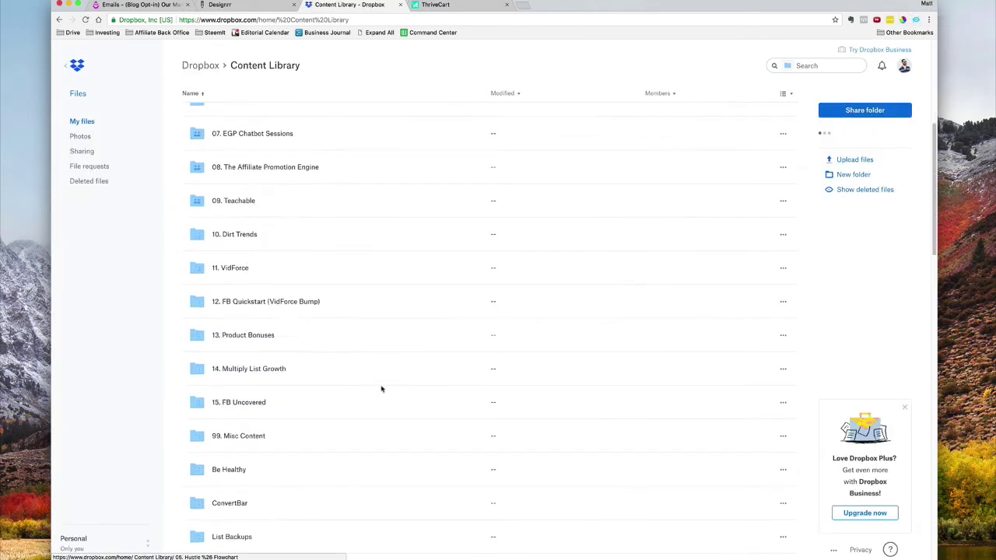
click(502, 92)
click(748, 119)
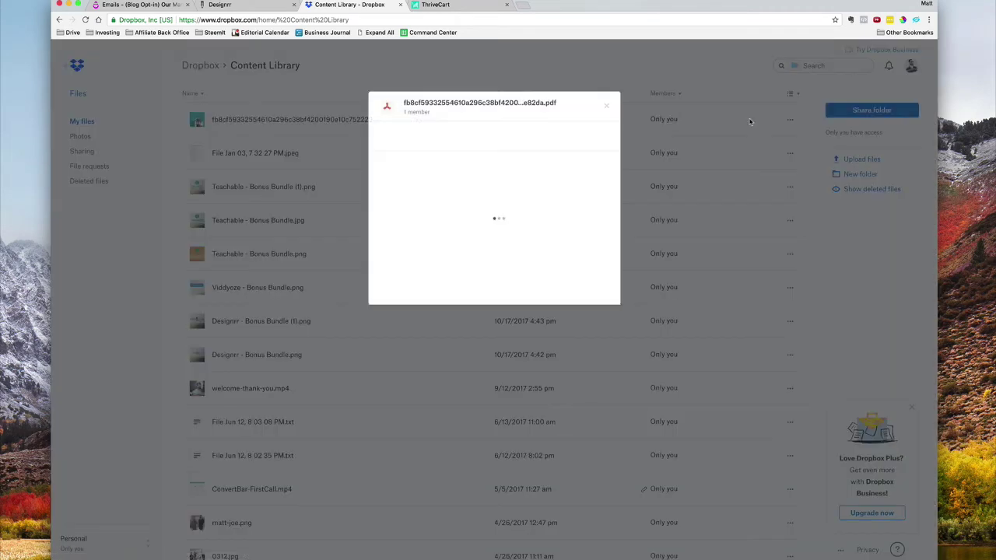
click(585, 166)
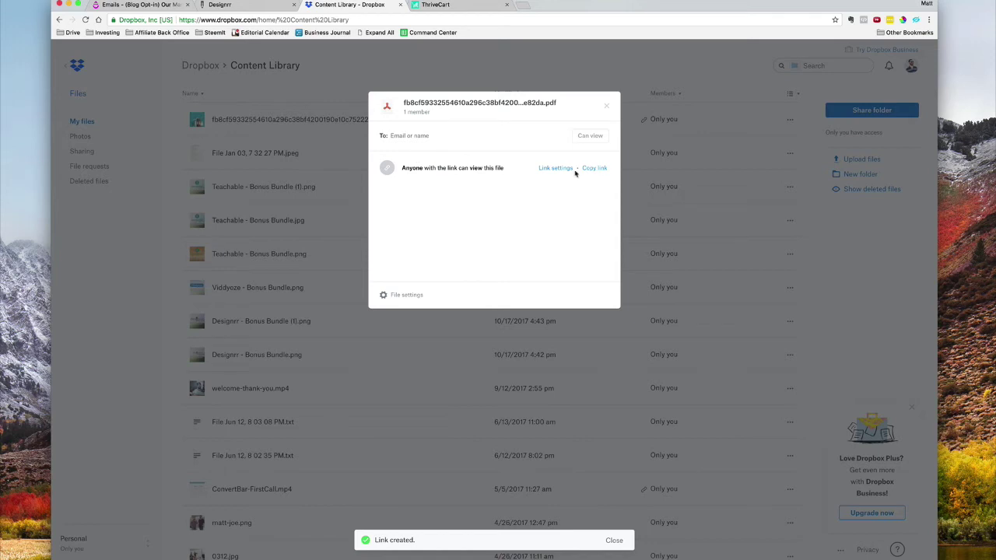
click(594, 168)
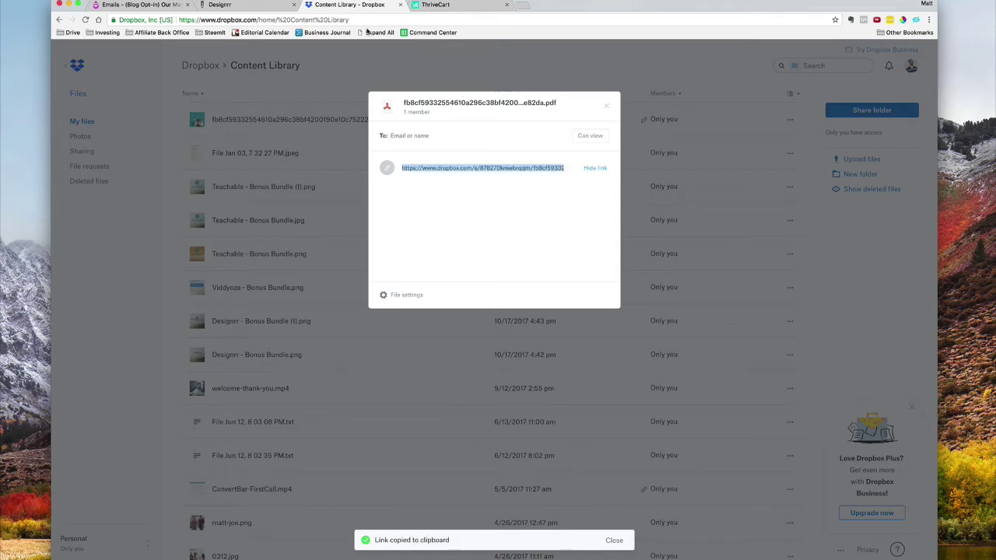
- Open the copied Dropbox share link in the current browser tab
click(329, 21)
right_click(329, 22)
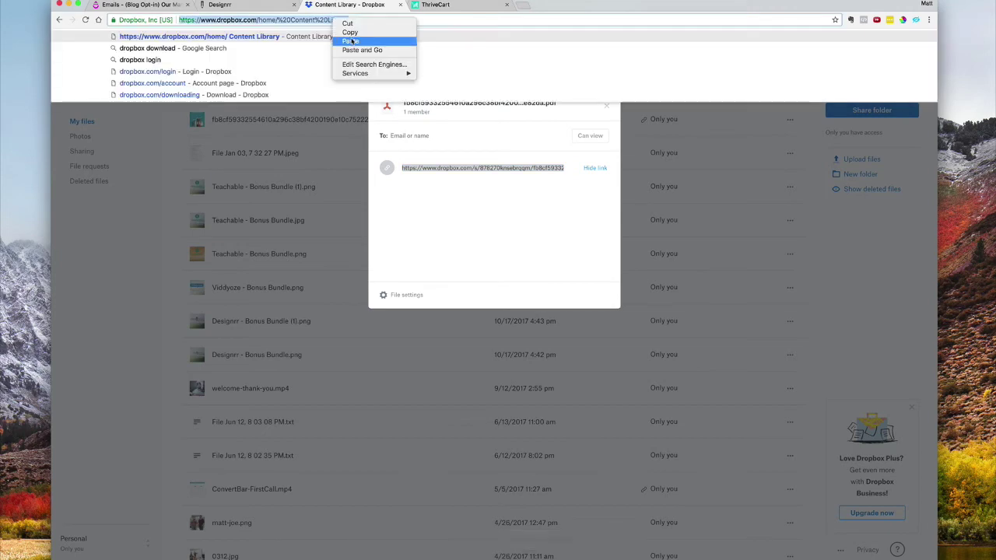
click(351, 41)
key(Return)
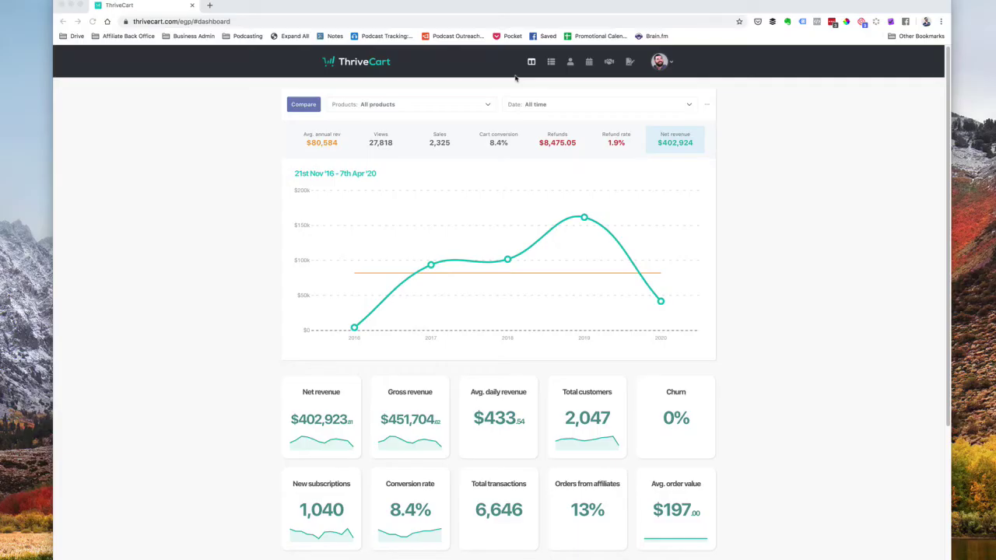
- Switch to ThriveCart, open the product list and create a new digital product
click(515, 89)
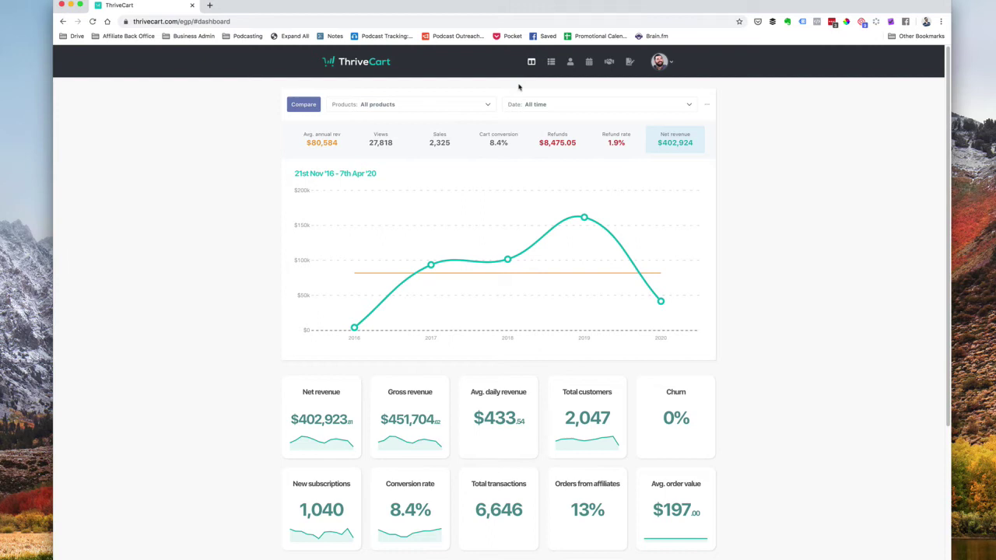
click(551, 61)
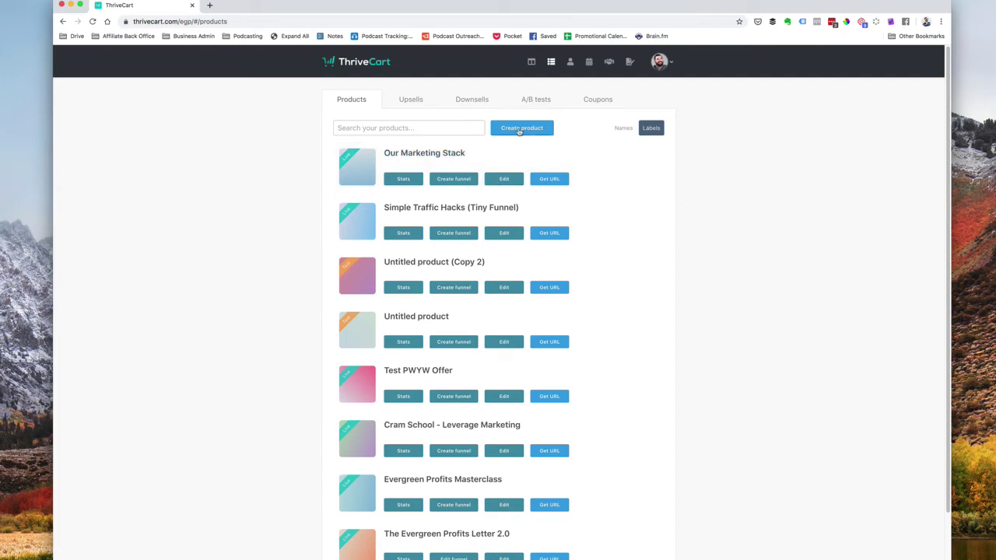
click(519, 130)
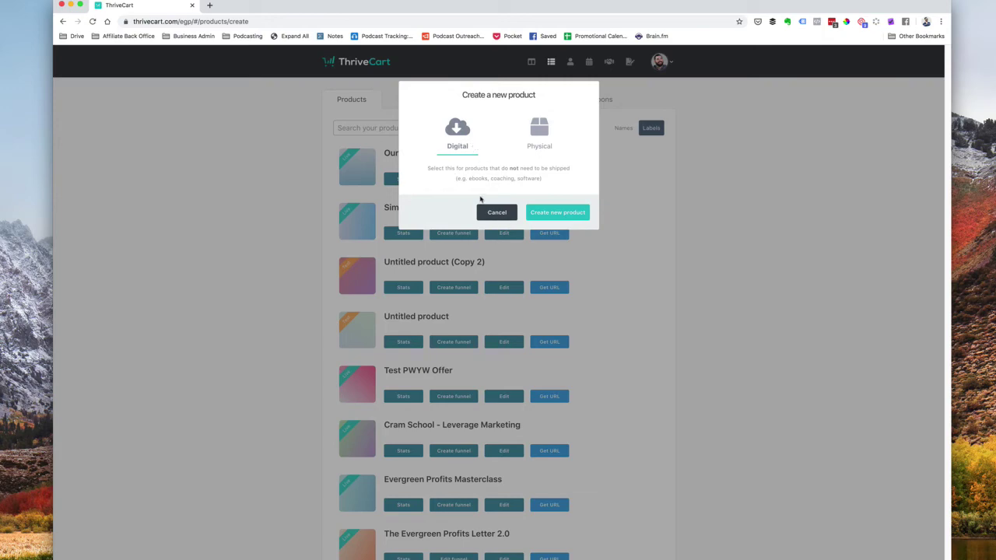
click(551, 216)
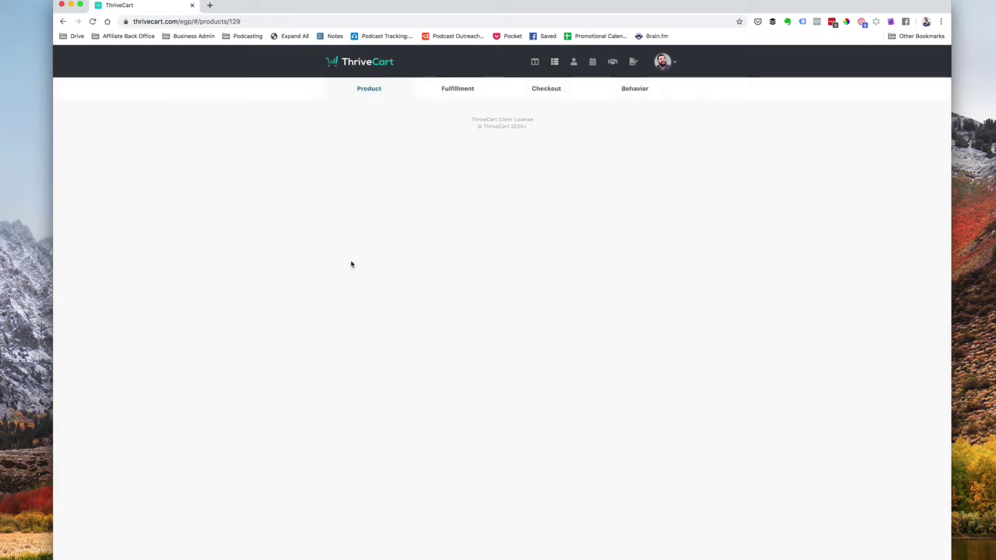
- Return to the product list and delete "Untitled product (1)"
click(555, 62)
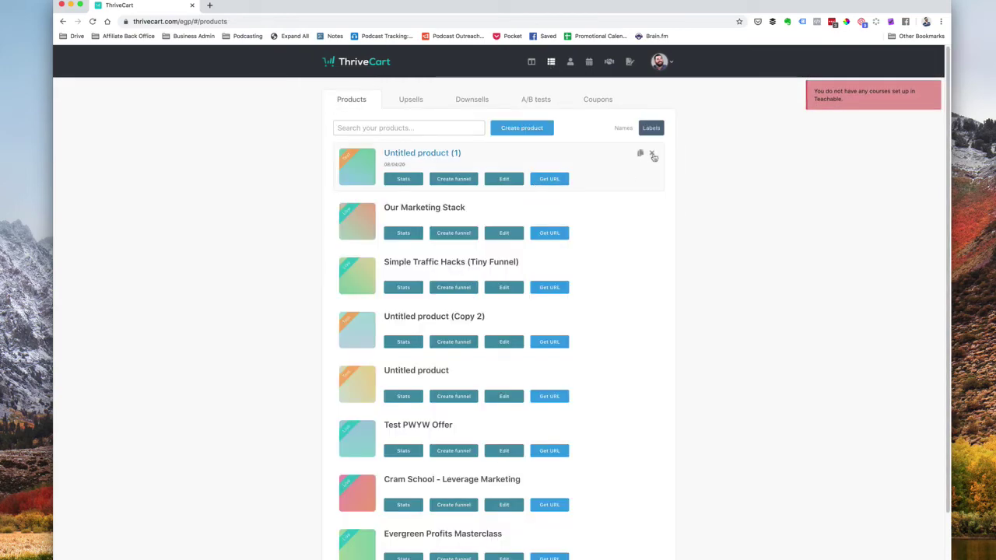
click(652, 154)
click(588, 162)
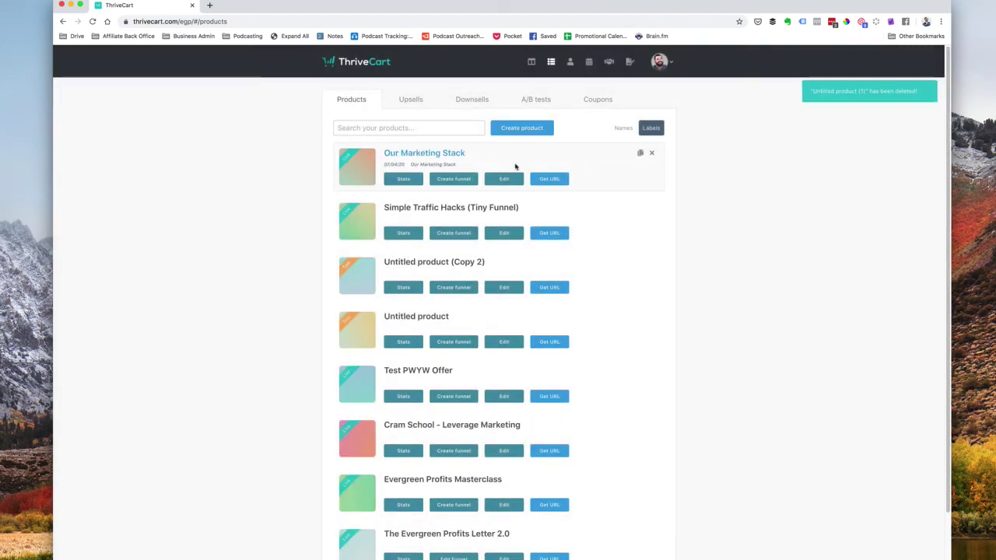
- Open the Our Marketing Stack product for editing, check its name and label, and proceed to its pricing options
click(503, 179)
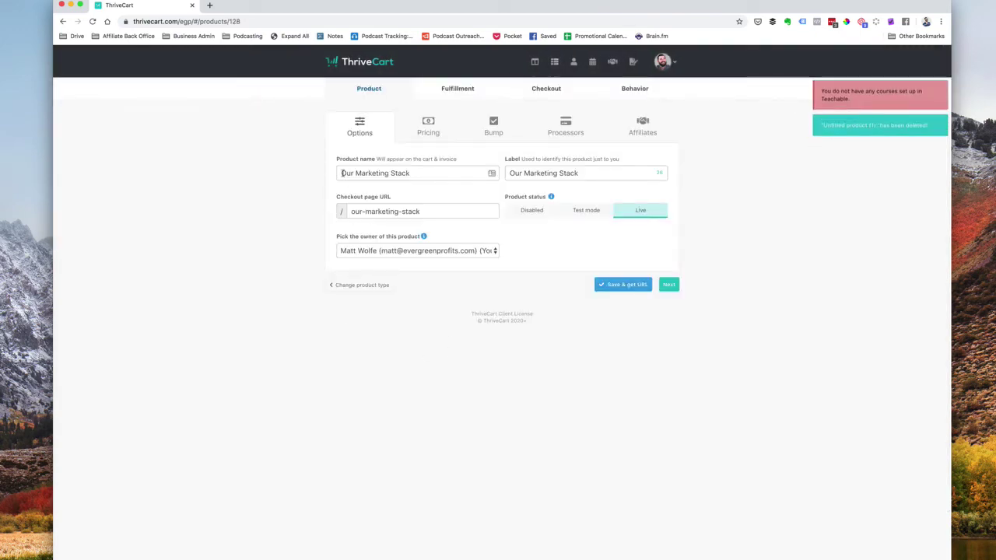
triple_click(438, 170)
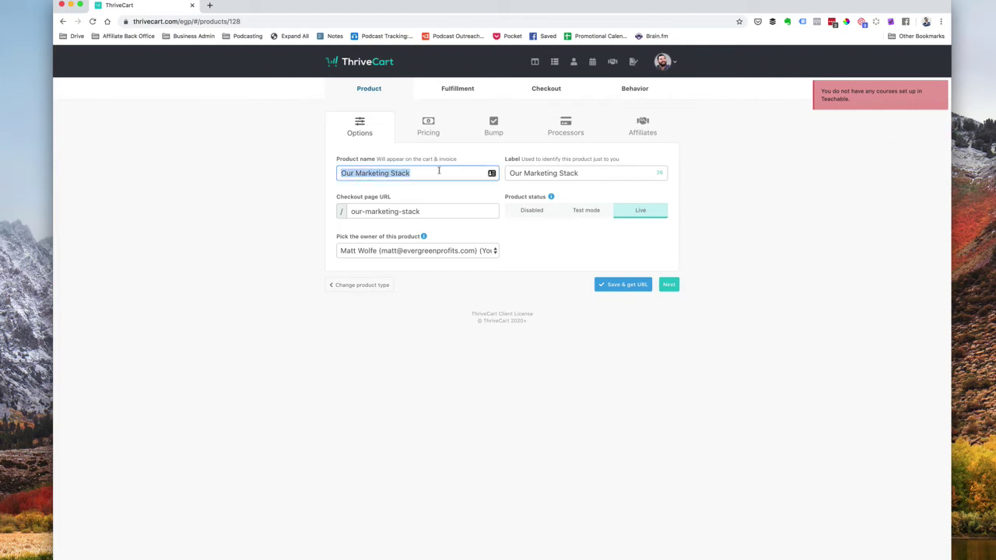
click(561, 173)
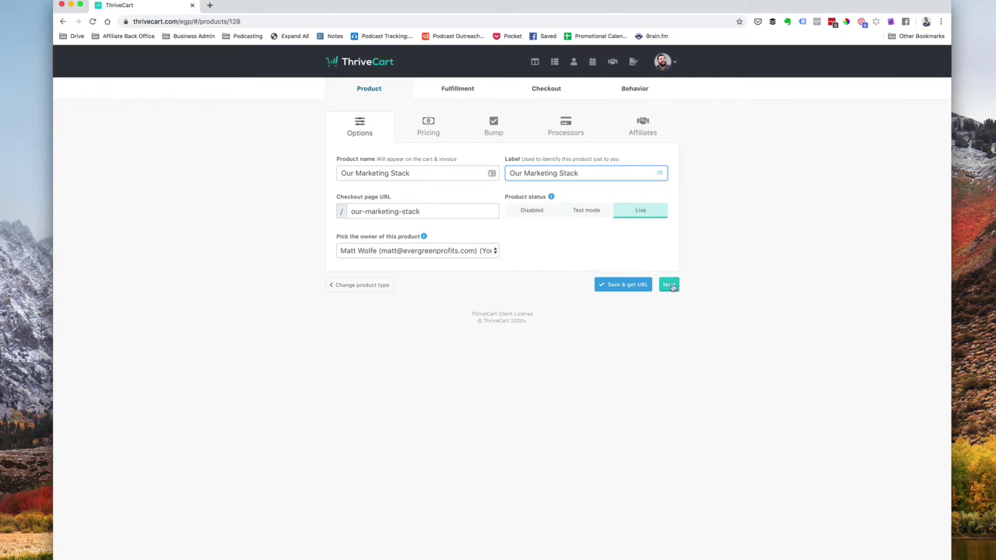
click(669, 285)
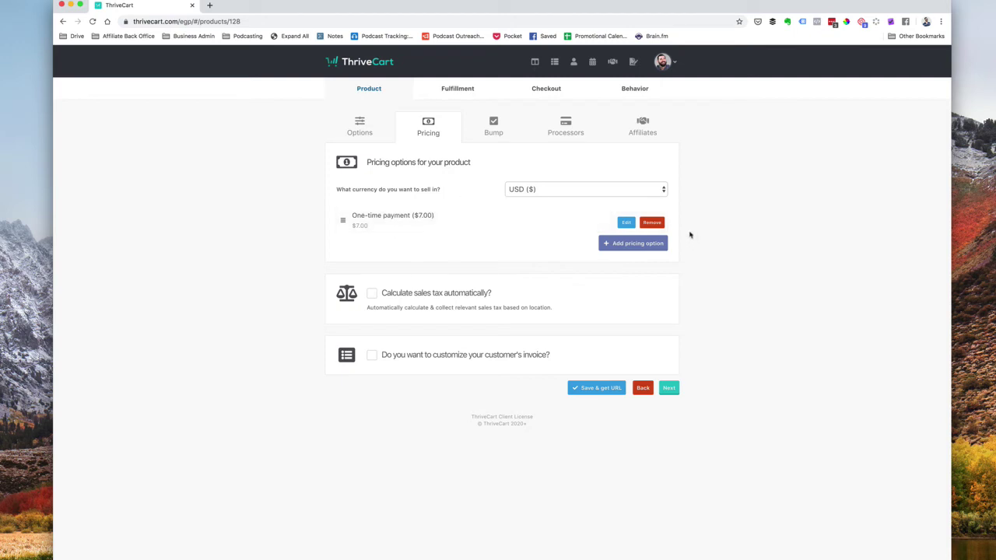
- Examine the settings for a new pricing option and the existing one-time payment, leaving both without changes
click(633, 246)
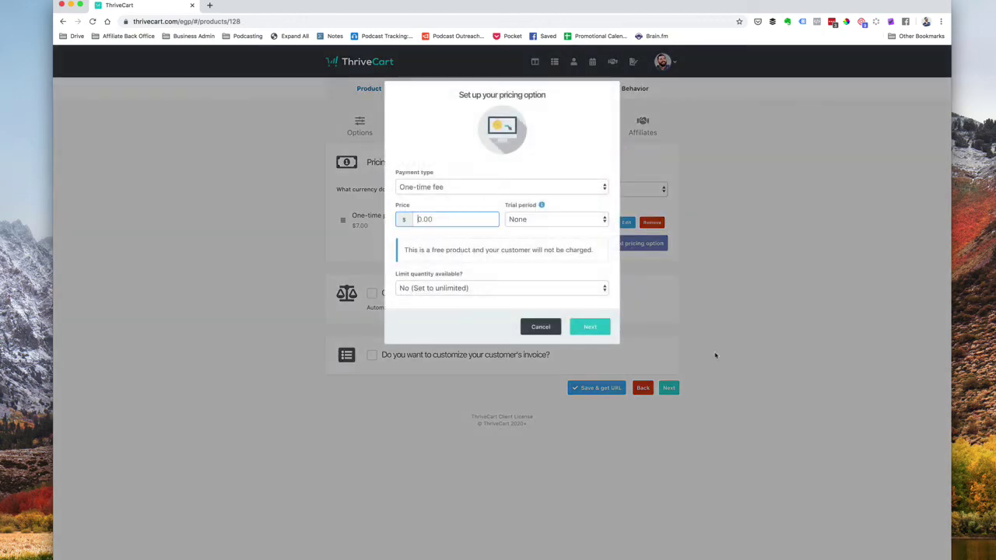
click(540, 327)
click(626, 223)
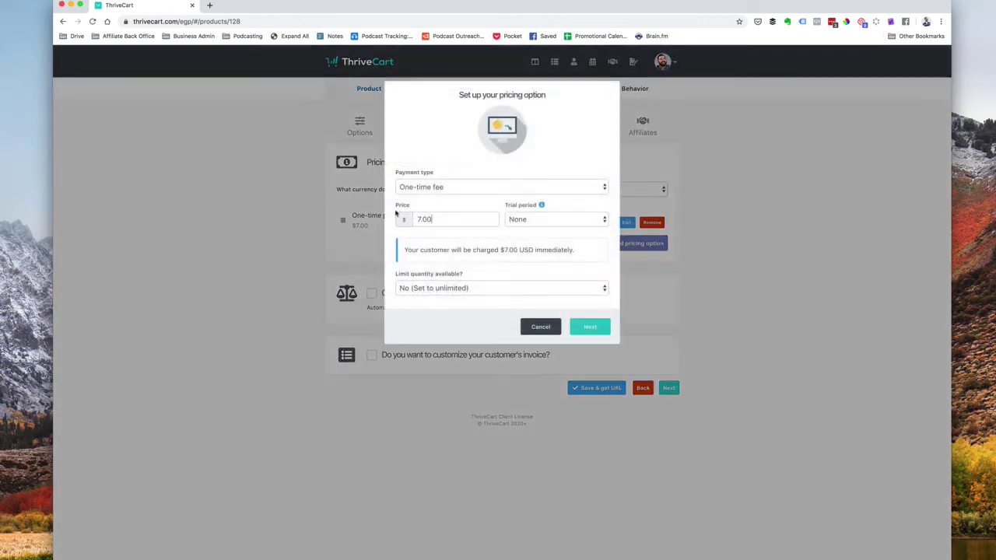
click(539, 326)
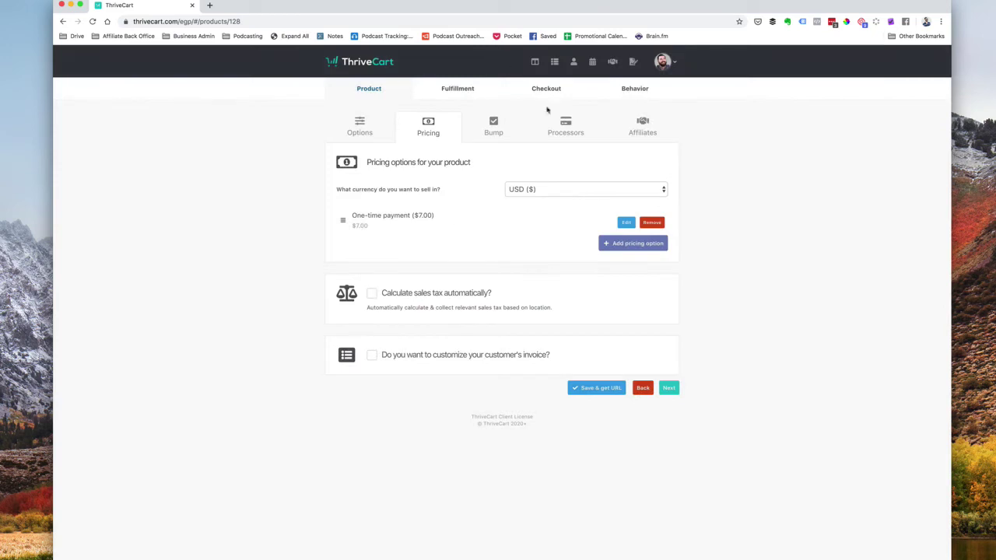
- Proceed to the bump offer settings, examine the bump offer type options, and leave the bump offer turned off
click(668, 388)
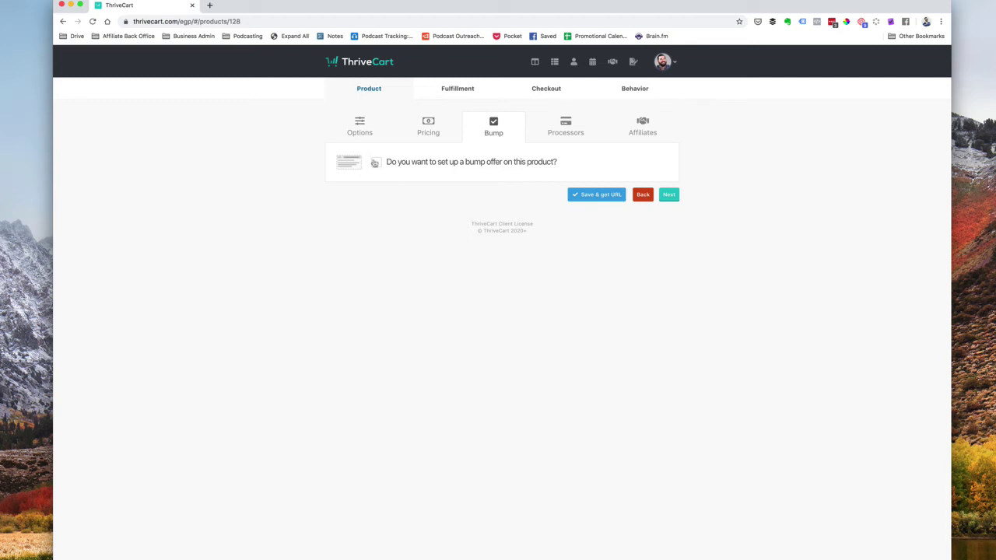
click(376, 162)
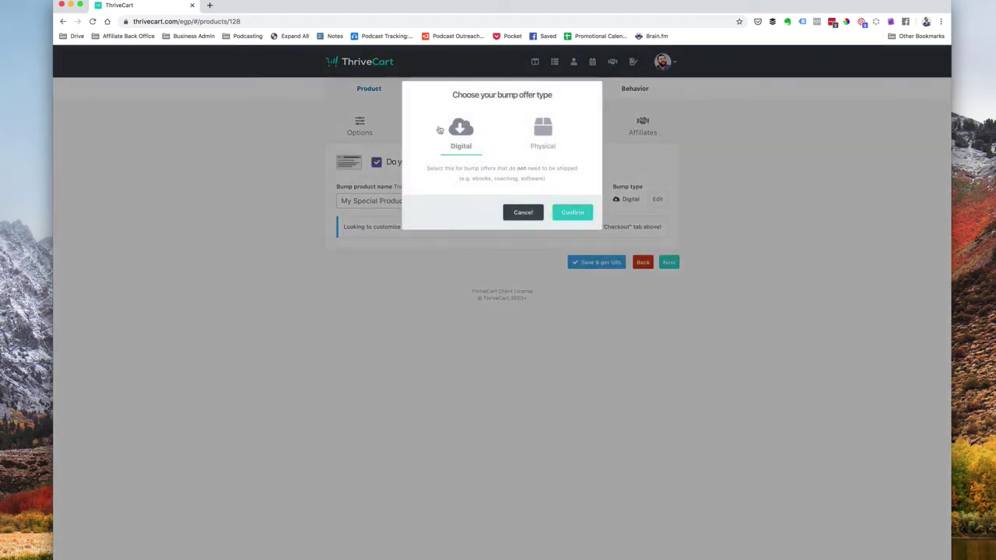
click(510, 213)
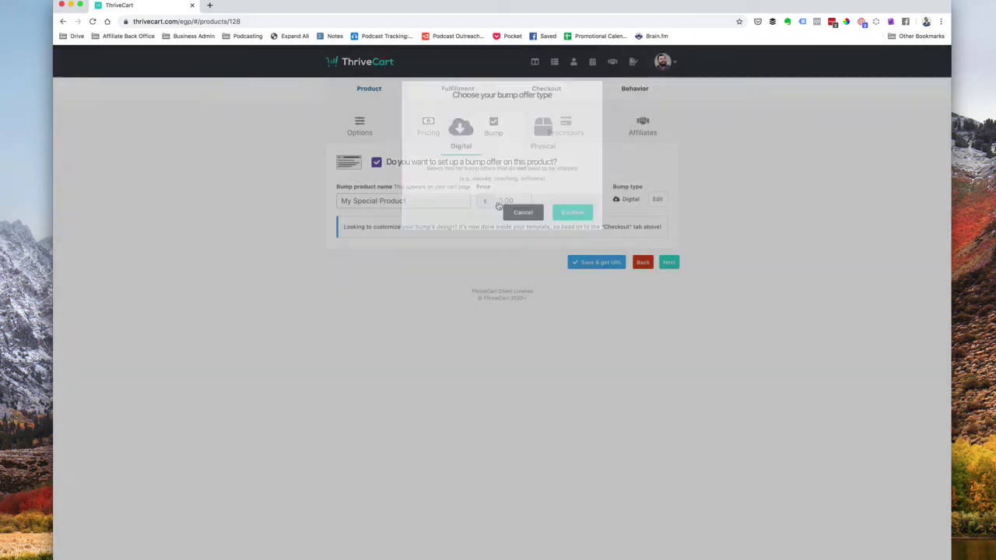
click(377, 162)
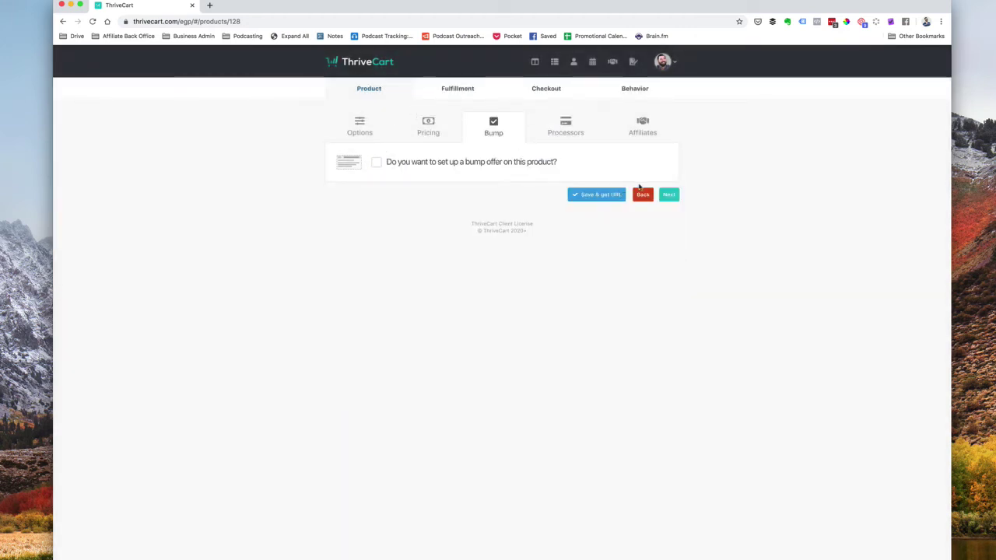
- Proceed to the payment processors, review the accounts set up for the product, and save the Stripe, PayPal, Apple Pay and Google Pay selection
click(664, 195)
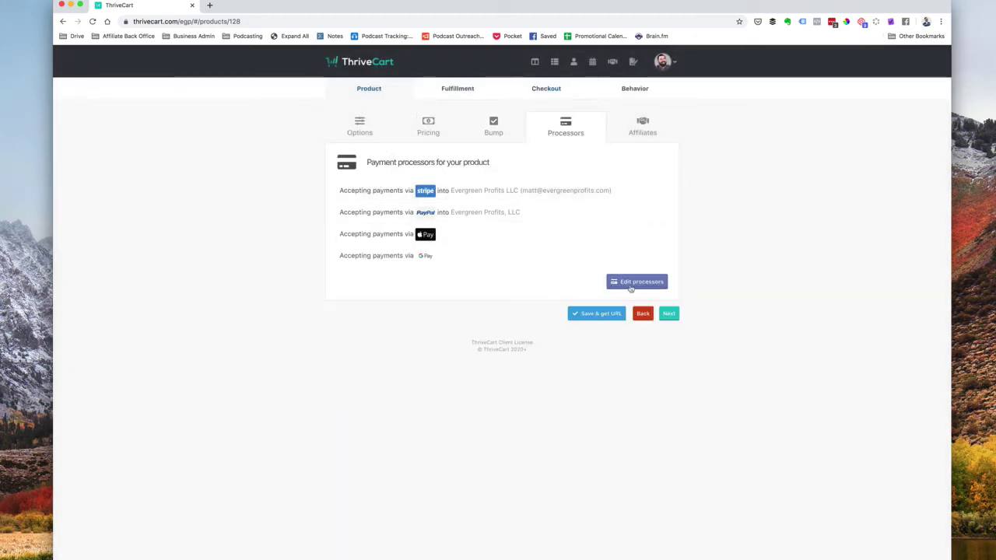
click(631, 281)
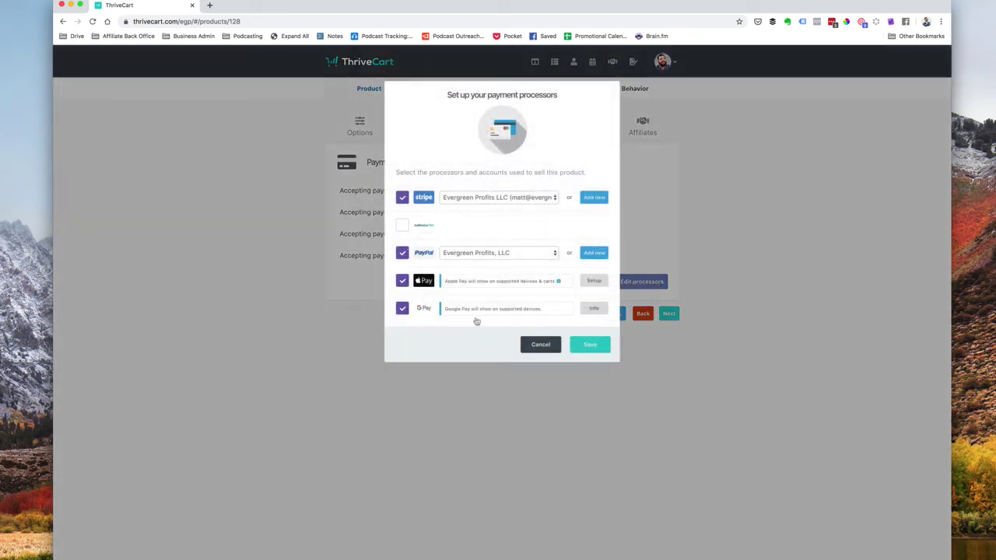
click(585, 347)
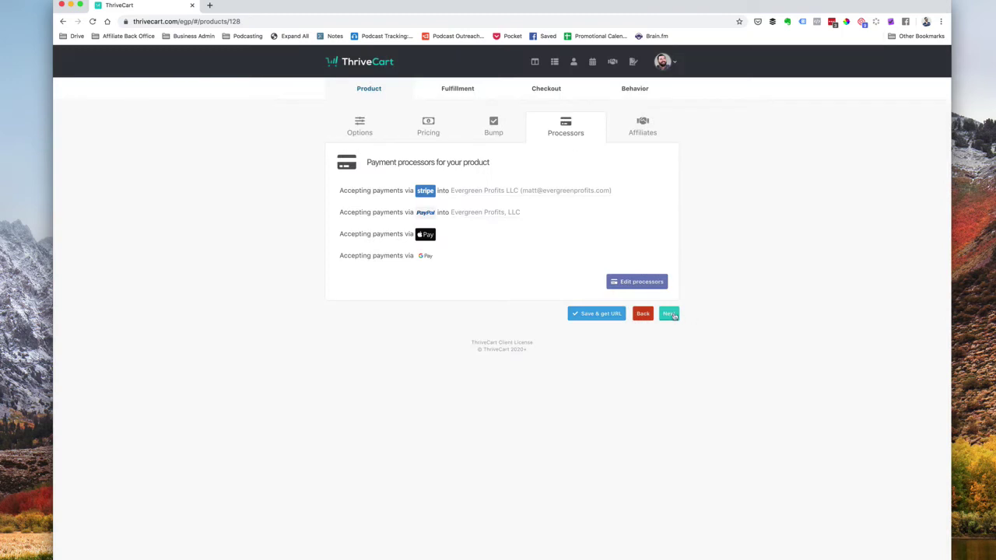
- Leave affiliate promotion off, check the support contact in the fulfillment settings, and proceed to the checkout settings
click(669, 314)
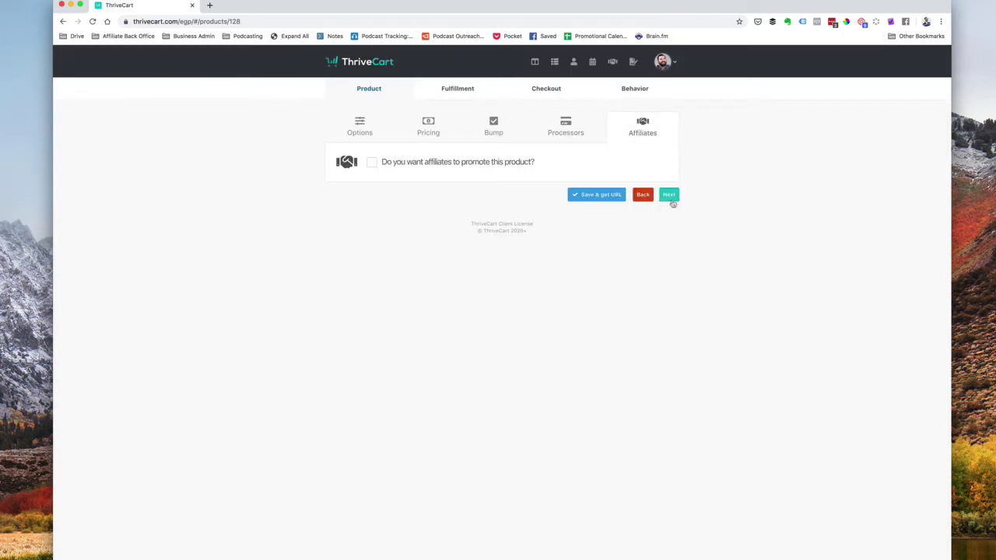
click(669, 196)
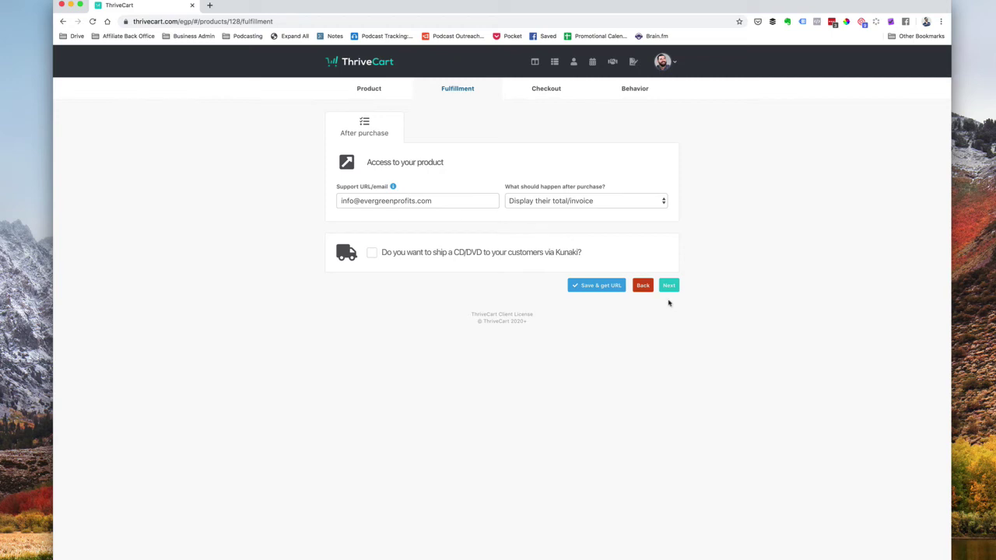
drag(455, 204, 325, 205)
click(468, 223)
click(669, 285)
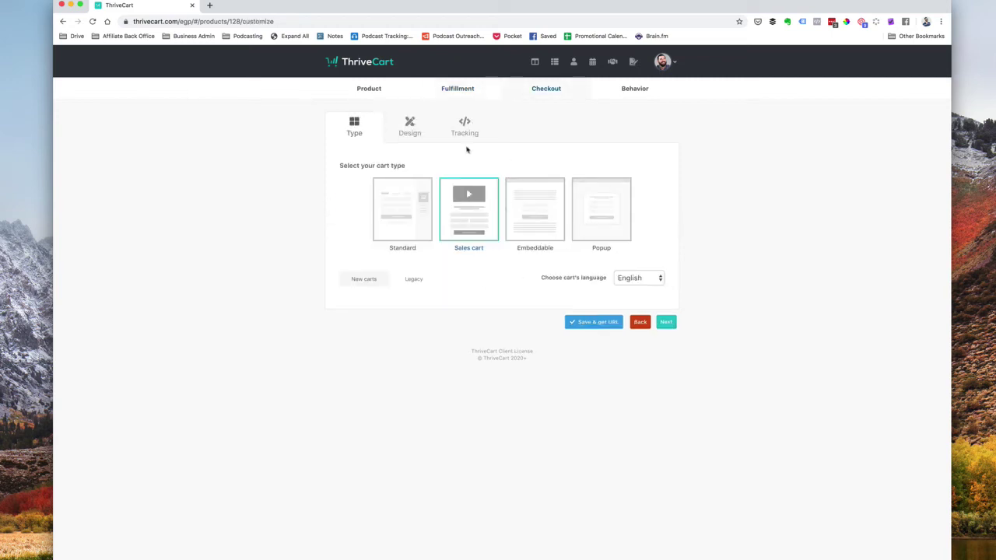
- Keep the Sales cart type, launch the cart design editor, and review the cart page from headline to total payment
click(665, 324)
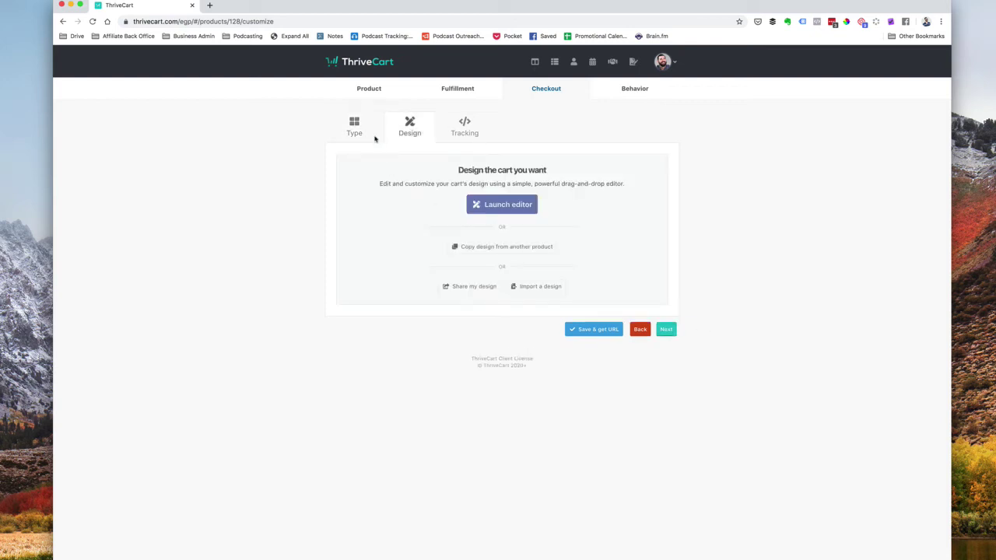
click(505, 204)
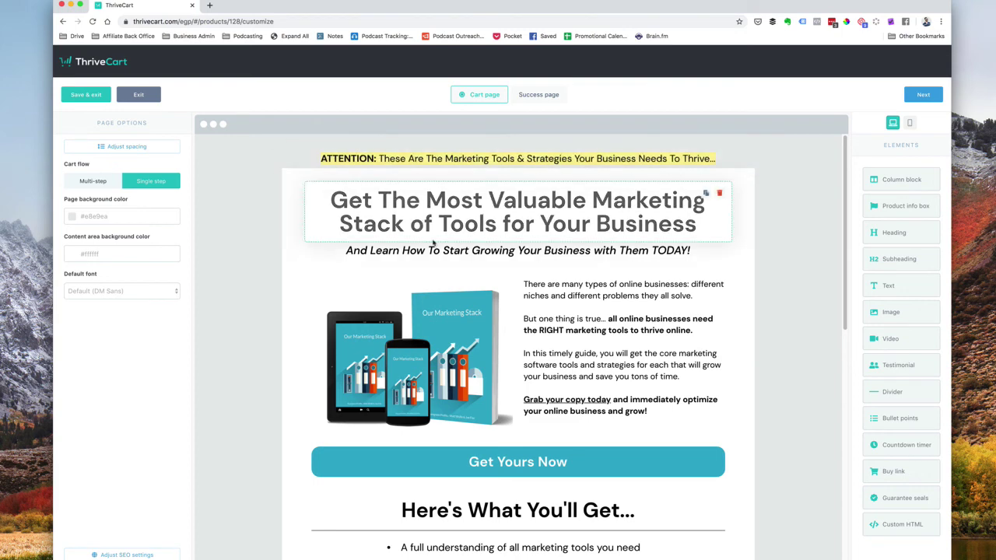
scroll(424, 326, down, 1)
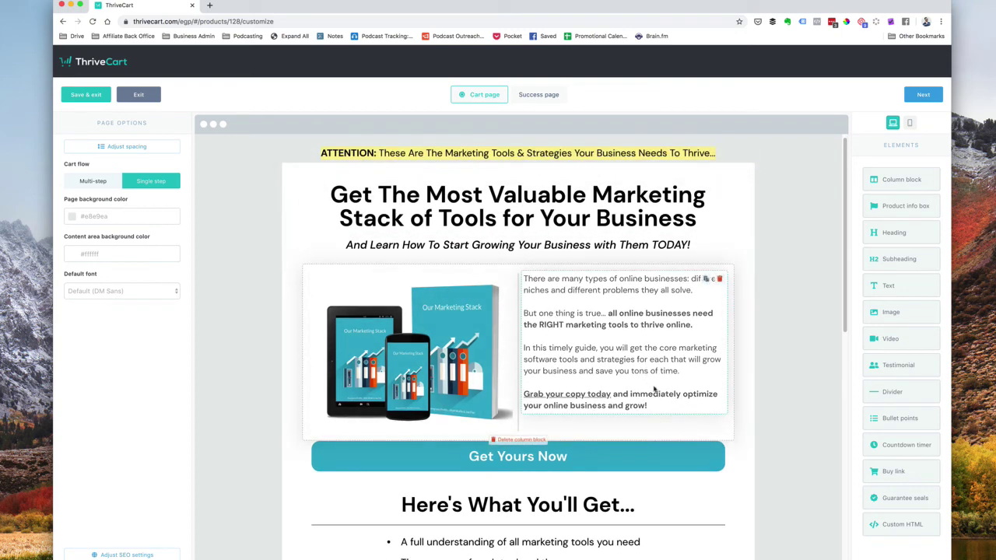
scroll(653, 393, down, 3)
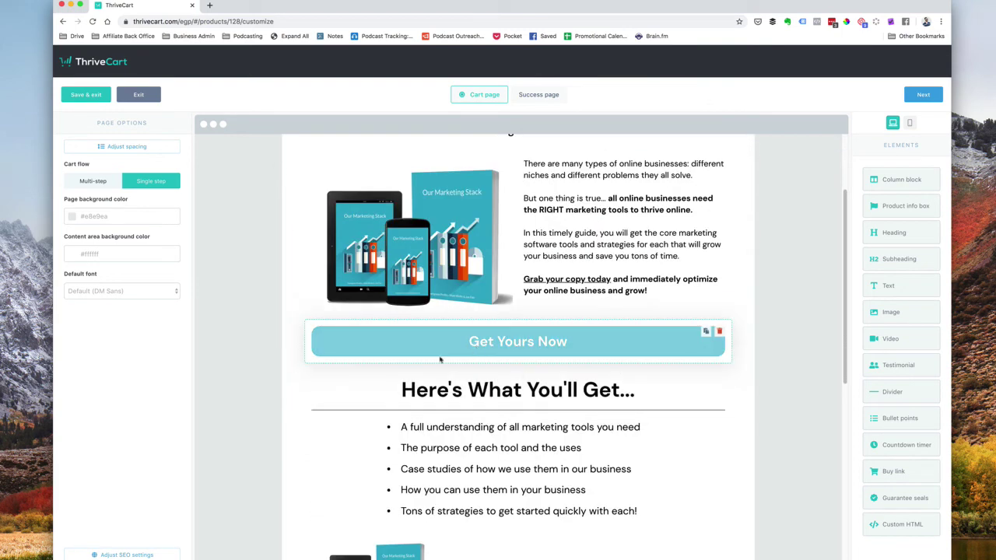
scroll(486, 358, down, 5)
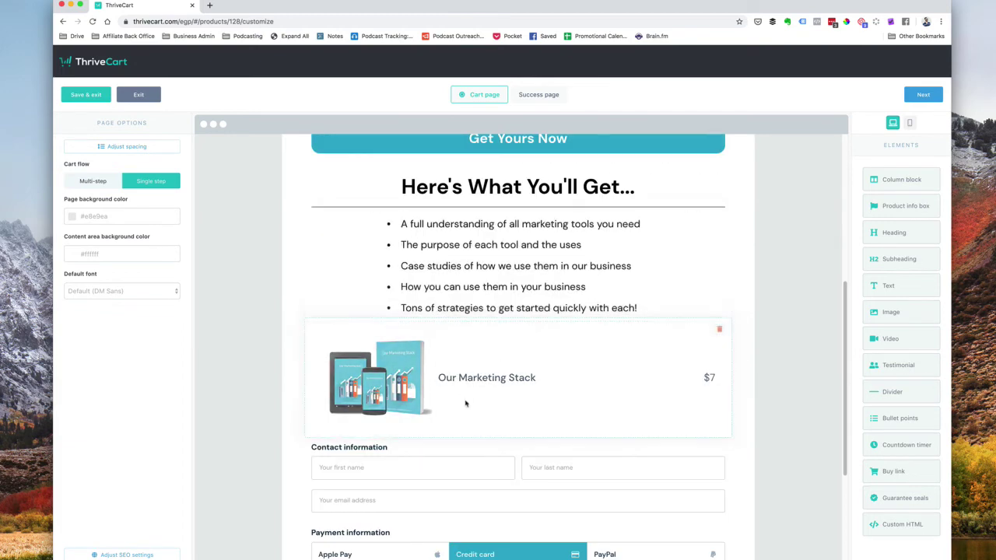
scroll(682, 427, down, 3)
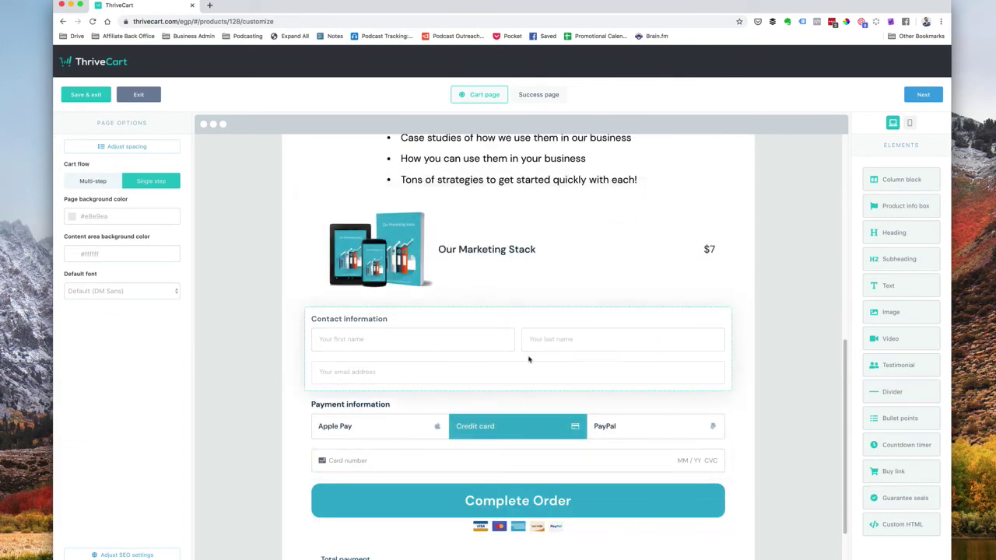
scroll(473, 482, down, 2)
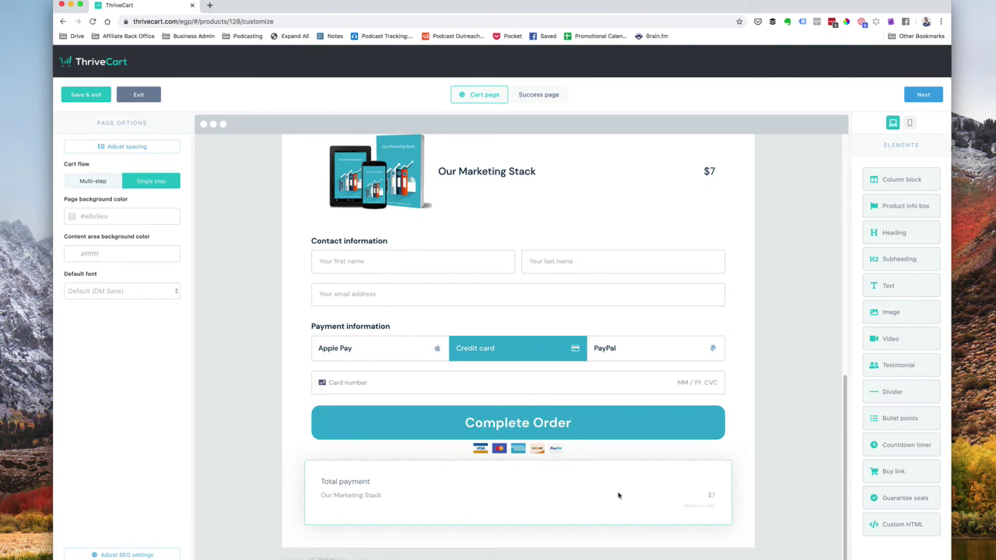
scroll(614, 497, up, 10)
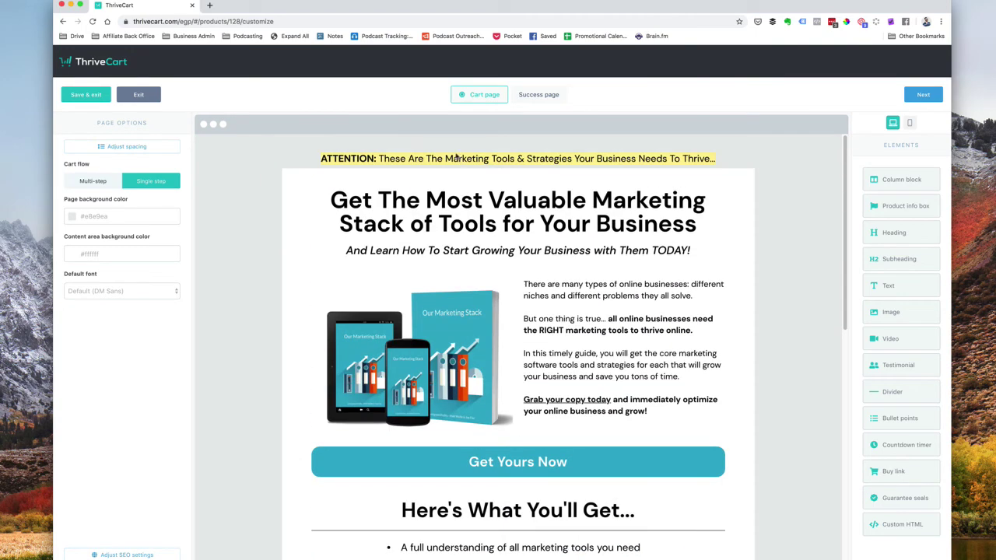
- View the success page design, return to the cart page, and look through its content again
click(535, 95)
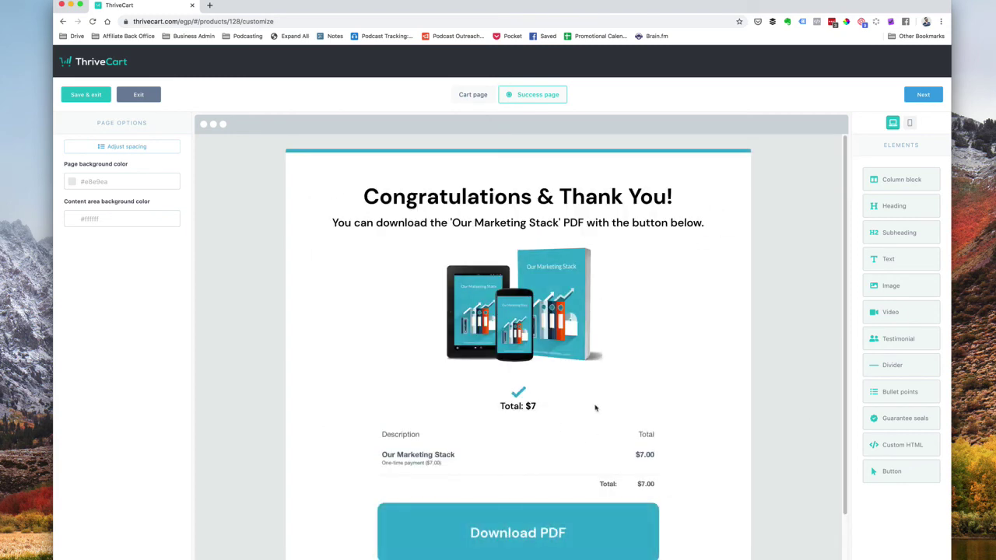
click(472, 95)
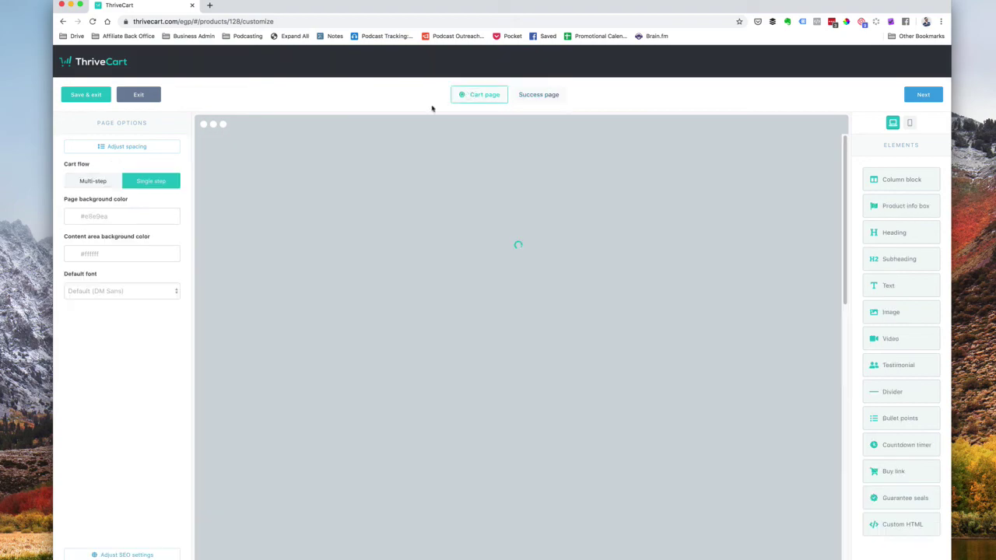
scroll(451, 183, down, 10)
scroll(474, 250, up, 10)
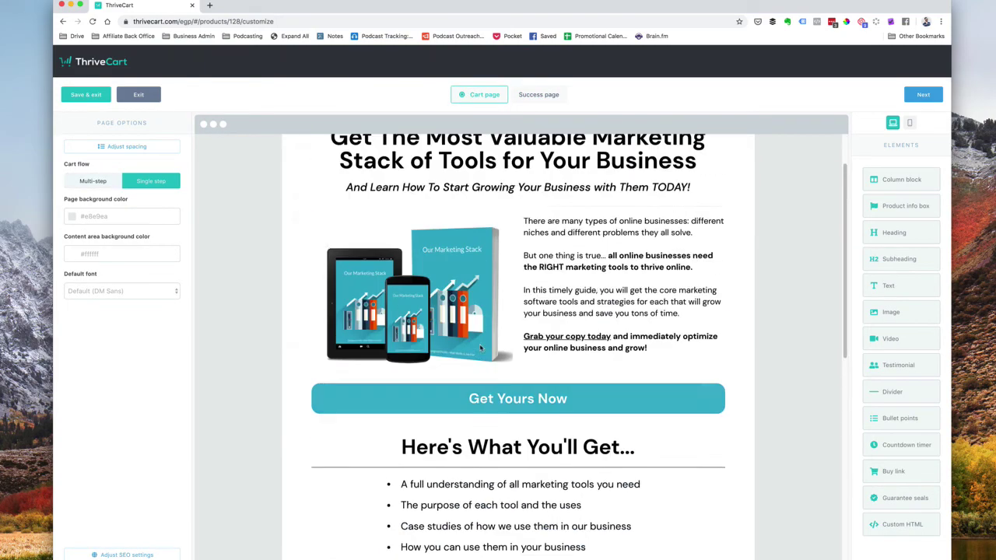
- Inspect the success page and the element options of its order summary with the Download PDF button, without editing them
click(537, 94)
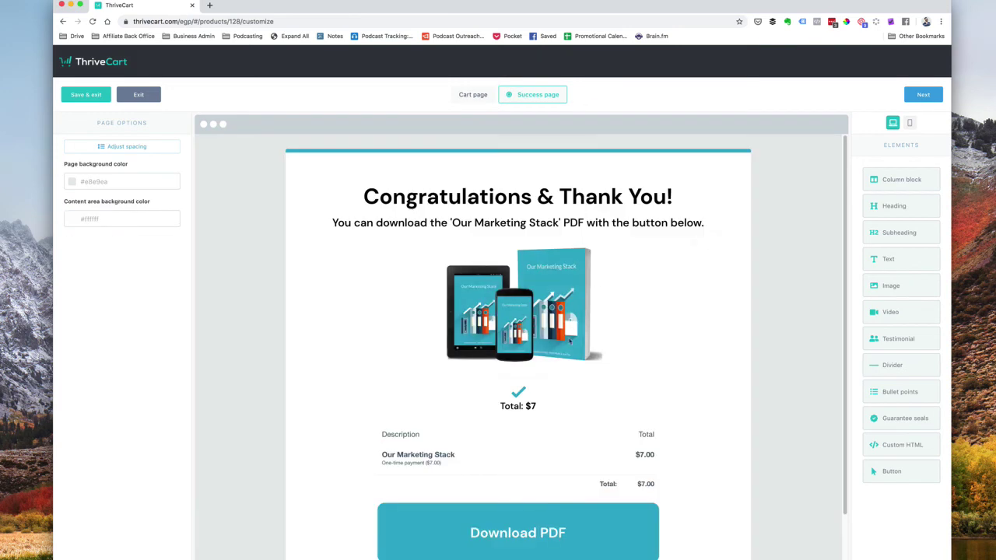
scroll(536, 294, down, 2)
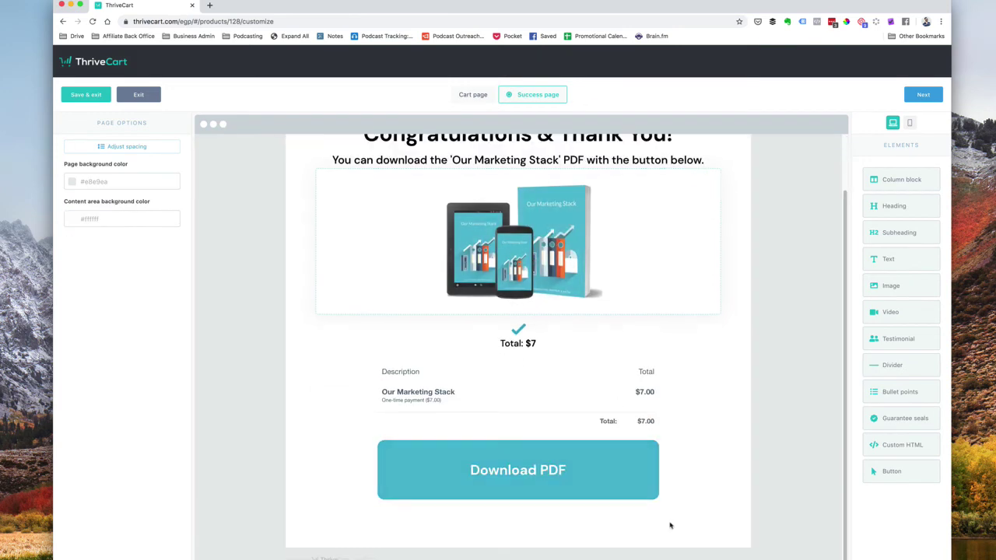
click(489, 481)
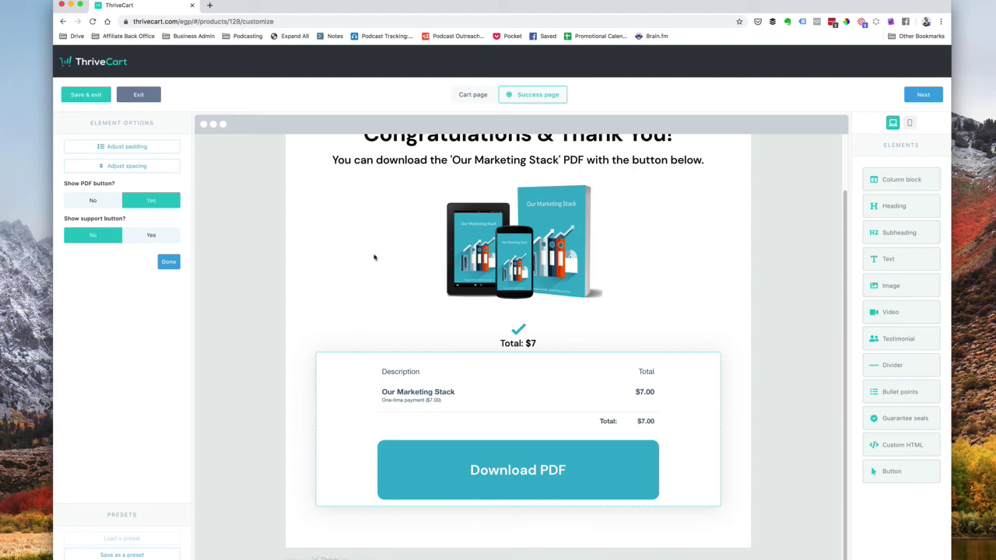
click(503, 471)
click(280, 339)
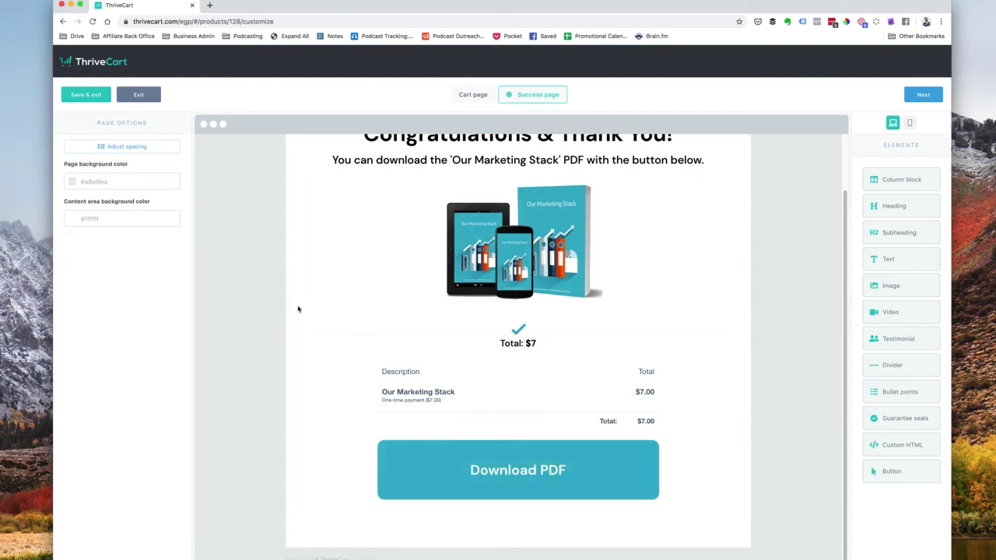
scroll(269, 204, up, 2)
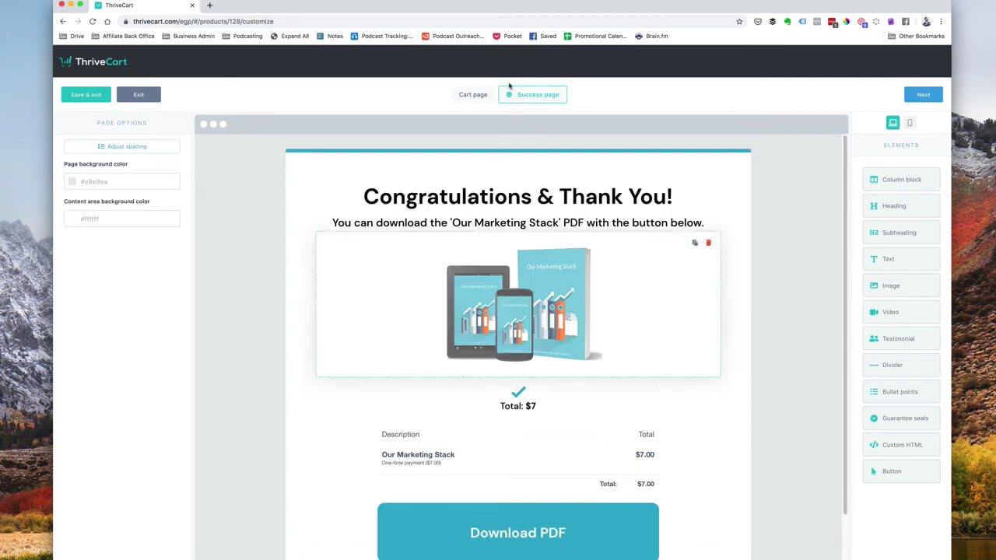
- Look over the cart page once more, and save and exit the design editor
click(459, 99)
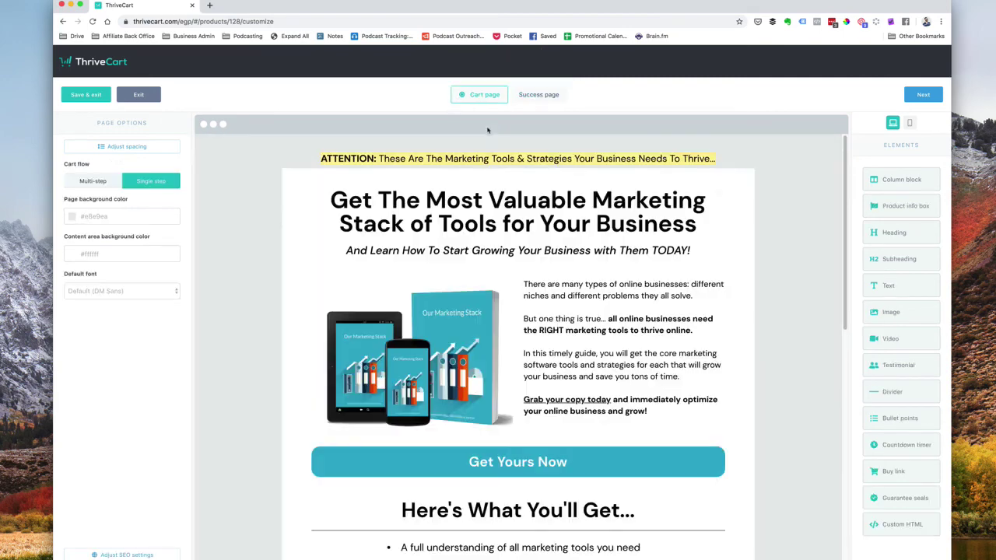
scroll(510, 326, down, 3)
scroll(467, 342, down, 3)
scroll(460, 355, up, 3)
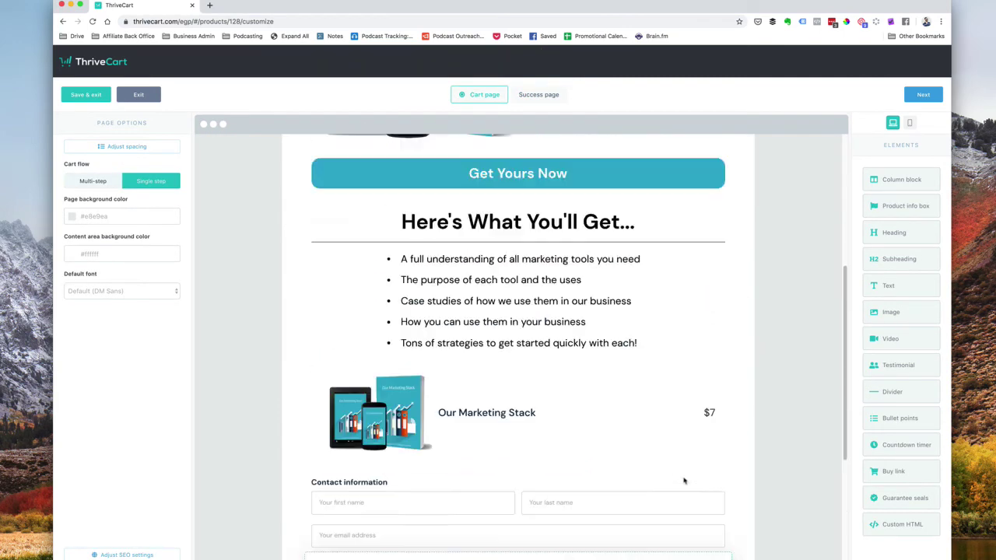
scroll(466, 498, up, 5)
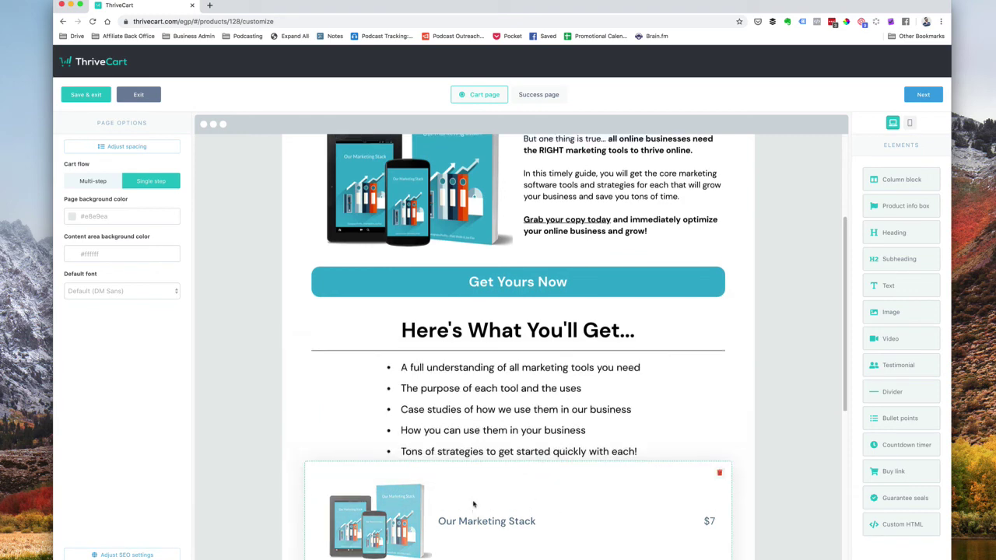
click(84, 95)
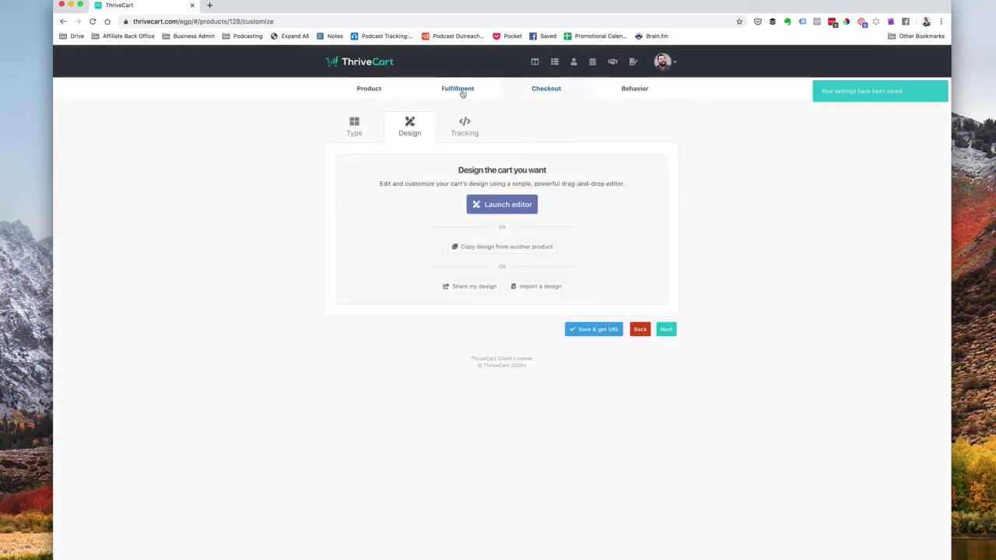
- Check the available tracking services without enabling any, and proceed to the behavior rules
click(461, 127)
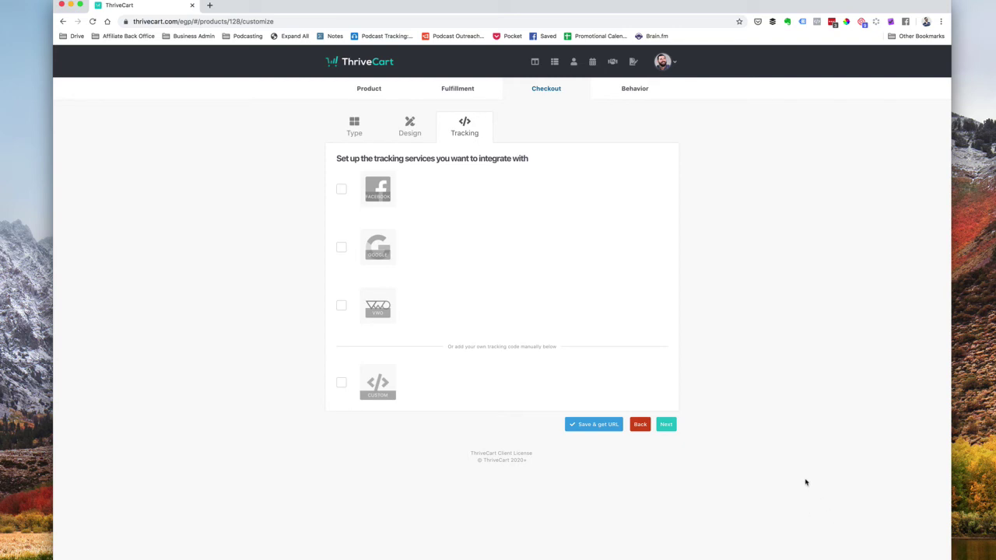
click(665, 425)
- Try a behavior rule that uses Drip when the main product is purchased, and remove the rule from the product
click(507, 238)
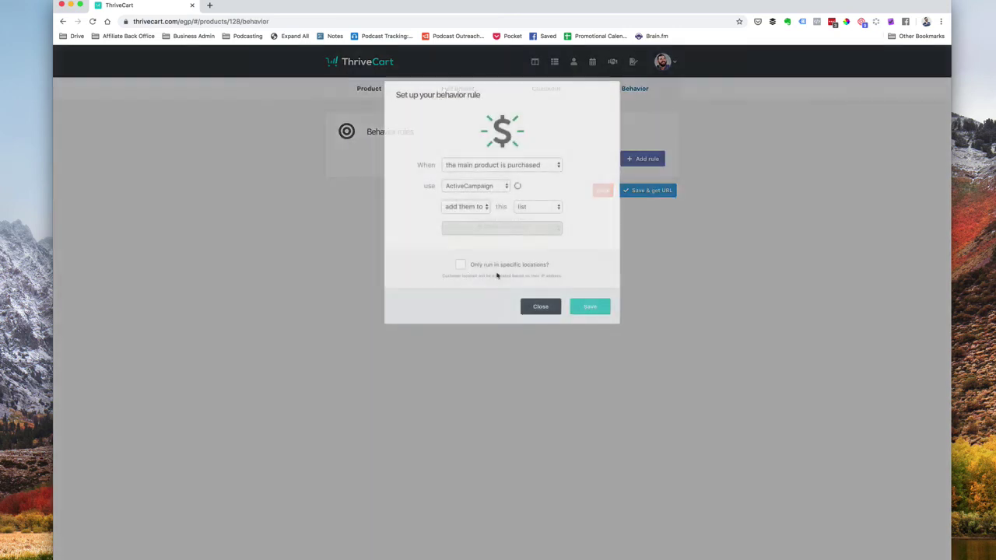
click(500, 187)
click(470, 203)
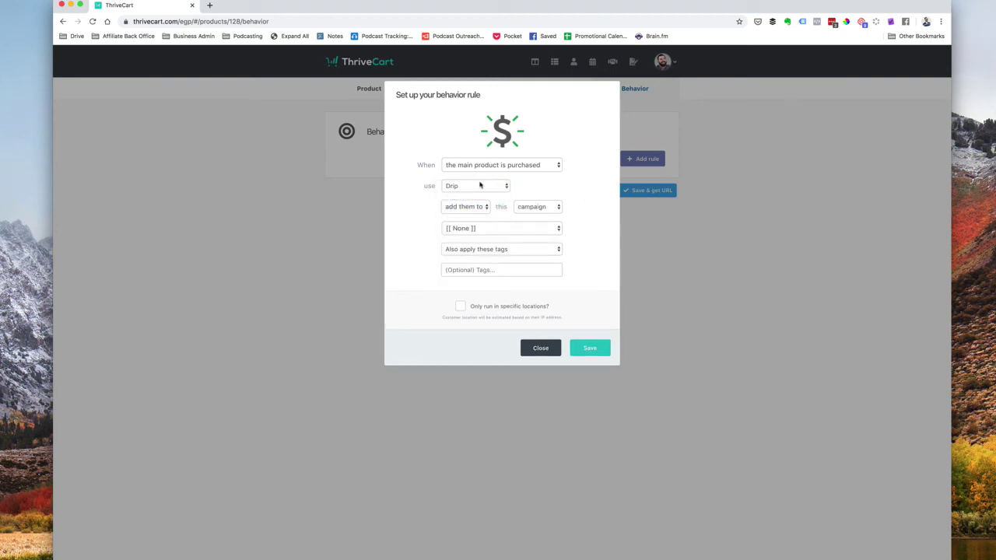
click(541, 348)
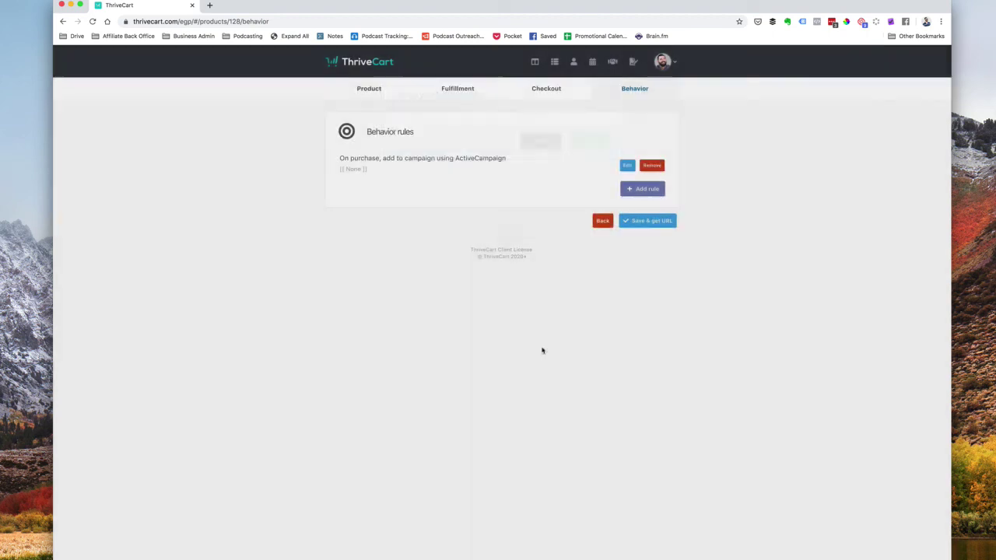
click(653, 165)
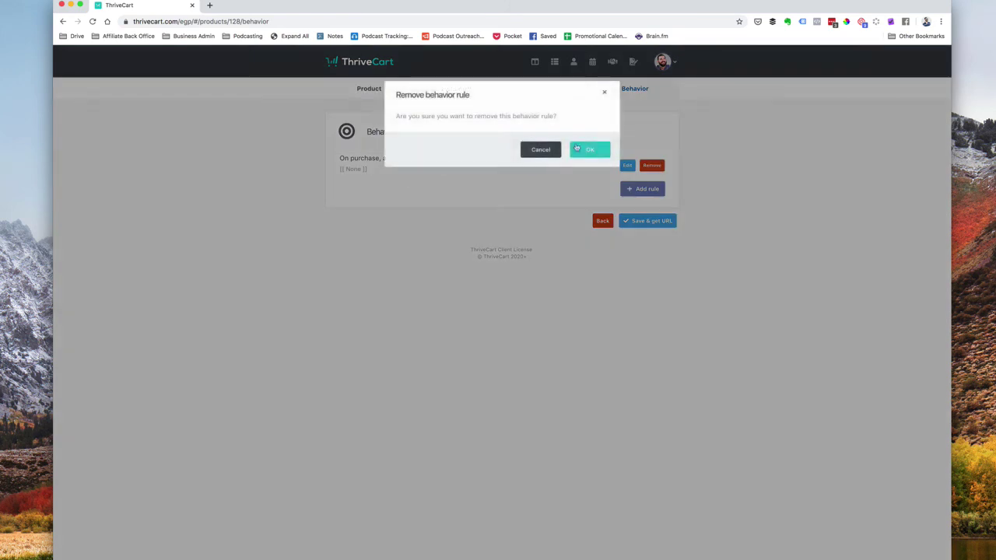
click(593, 150)
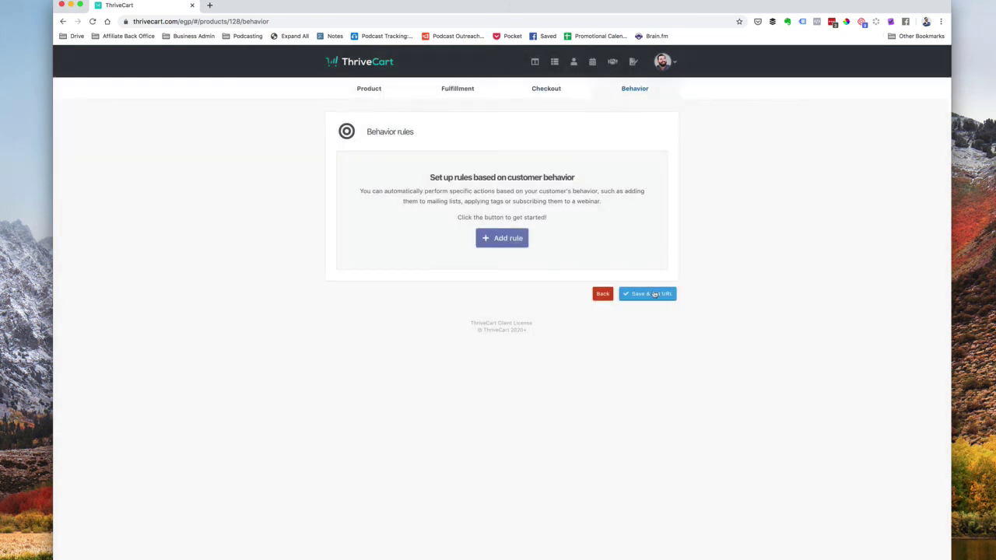
- Save the product to get its URL, and view the live checkout page from the headline down to the order form
click(652, 294)
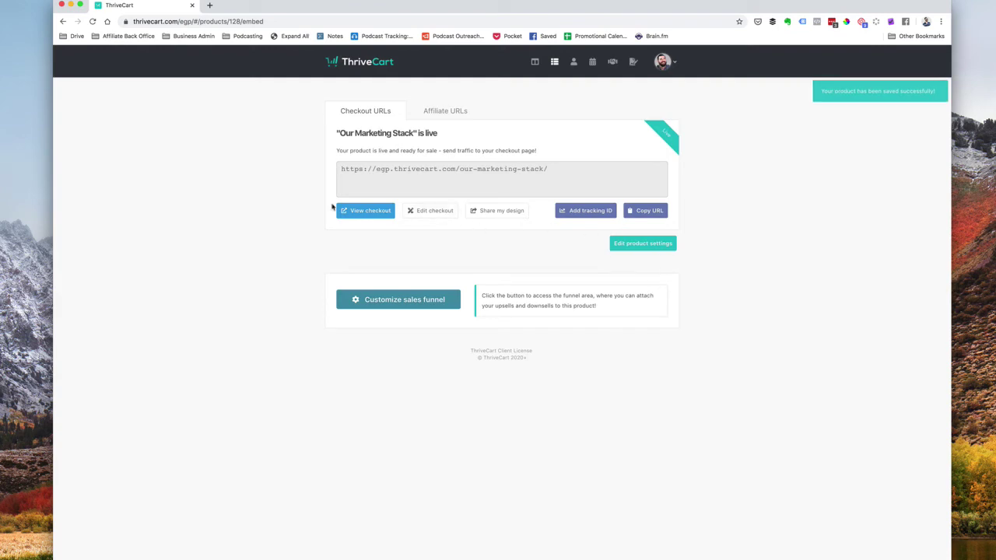
click(346, 211)
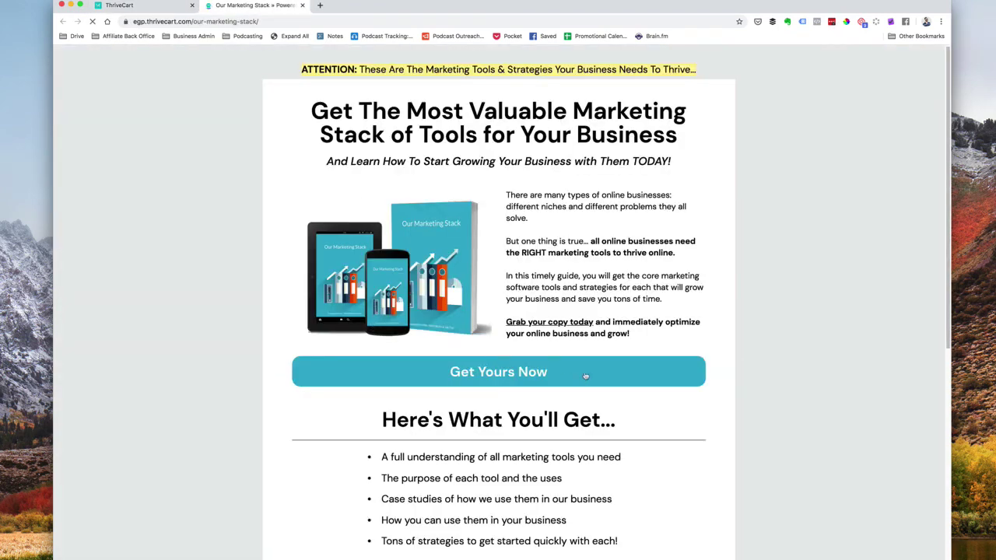
scroll(444, 184, down, 2)
scroll(445, 224, down, 5)
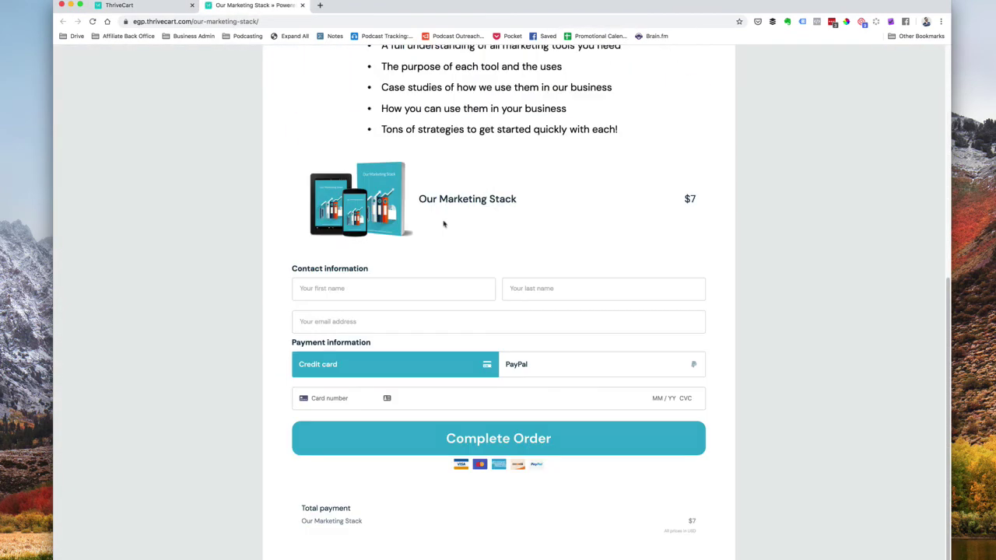
scroll(445, 224, up, 6)
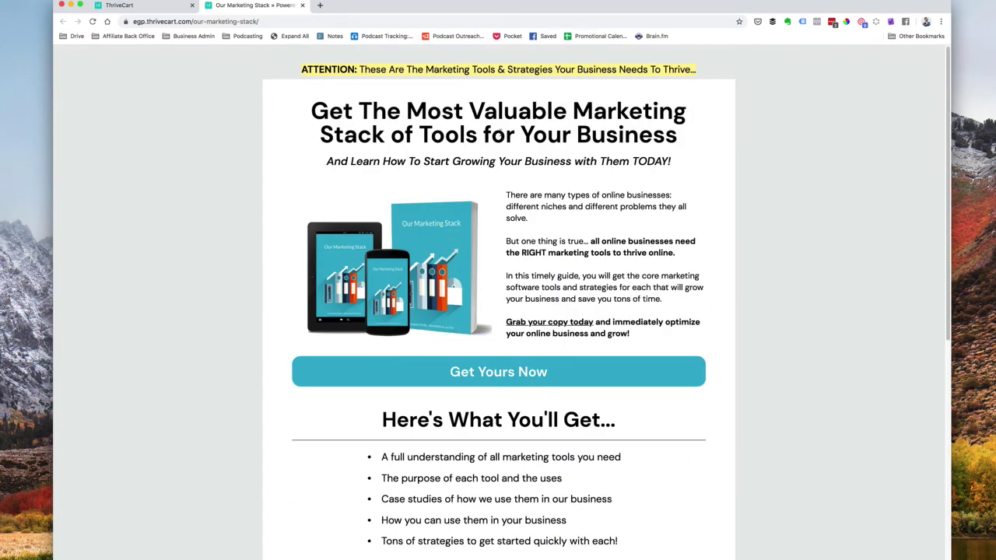
- Test the Get Yours Now link to the order form, and review the live page's sales copy and payment fields
click(502, 374)
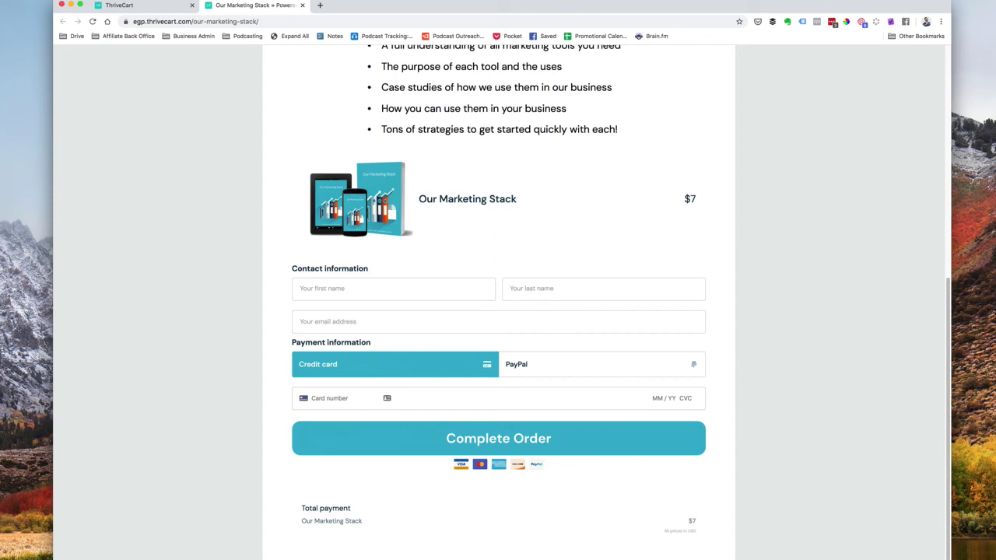
scroll(706, 254, up, 1)
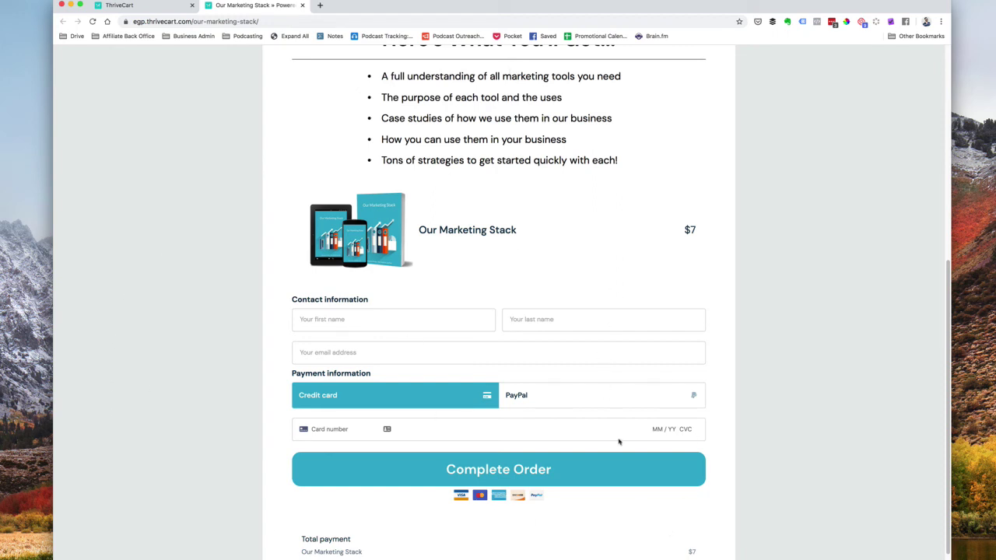
scroll(546, 482, up, 3)
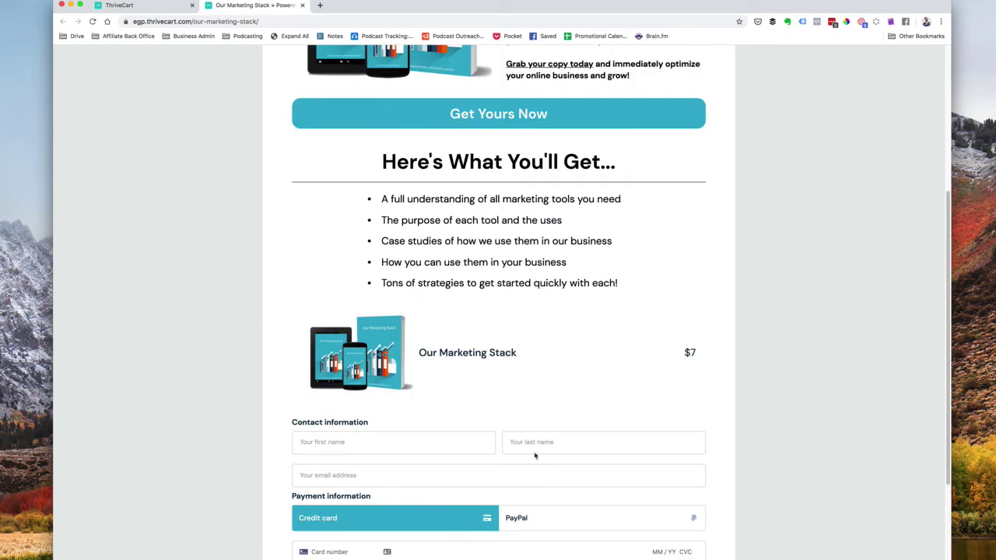
scroll(549, 472, up, 6)
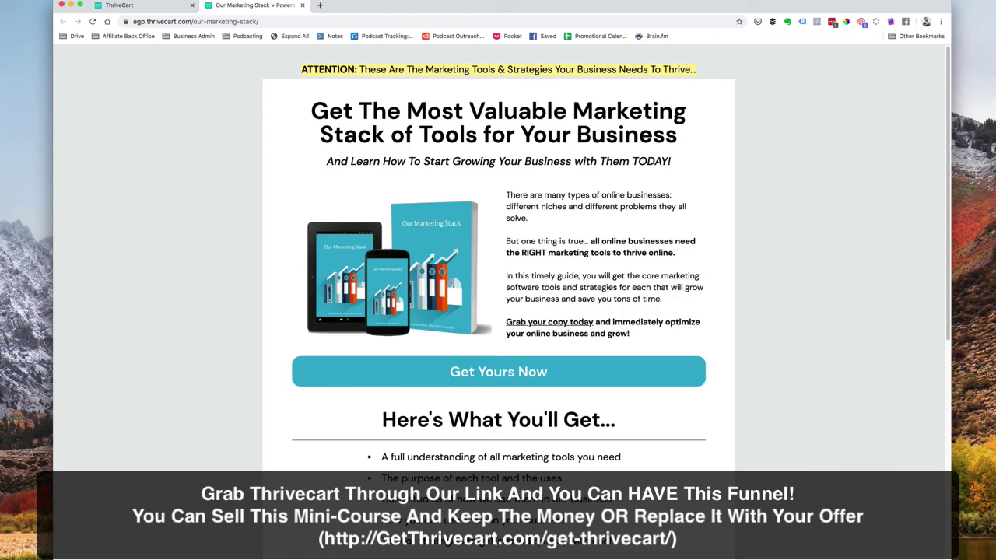
scroll(293, 410, down, 4)
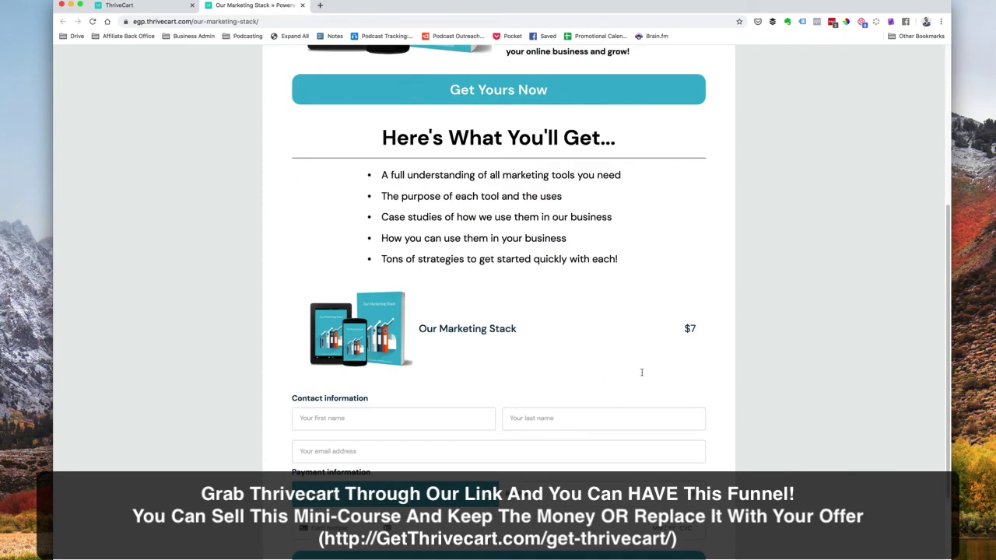
scroll(658, 407, down, 2)
scroll(560, 463, up, 3)
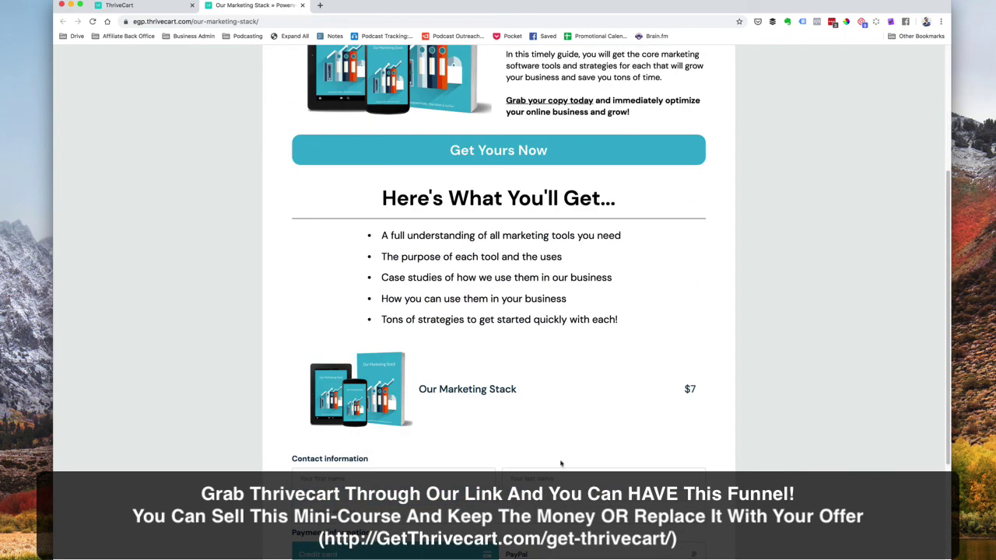
- Highlight the Our Marketing Stack product name, and look over the order form and the rest of the checkout page again
drag(419, 389, 517, 390)
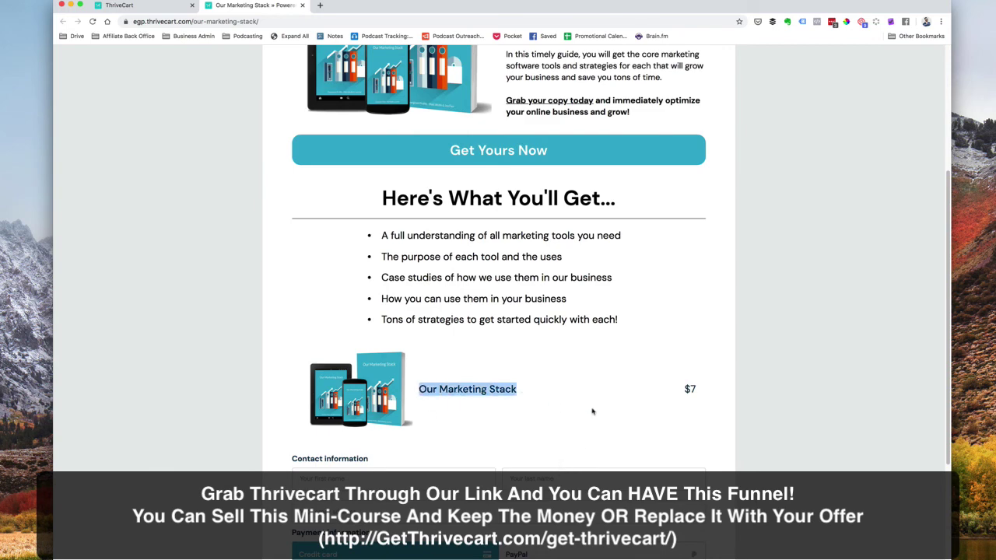
scroll(622, 391, up, 3)
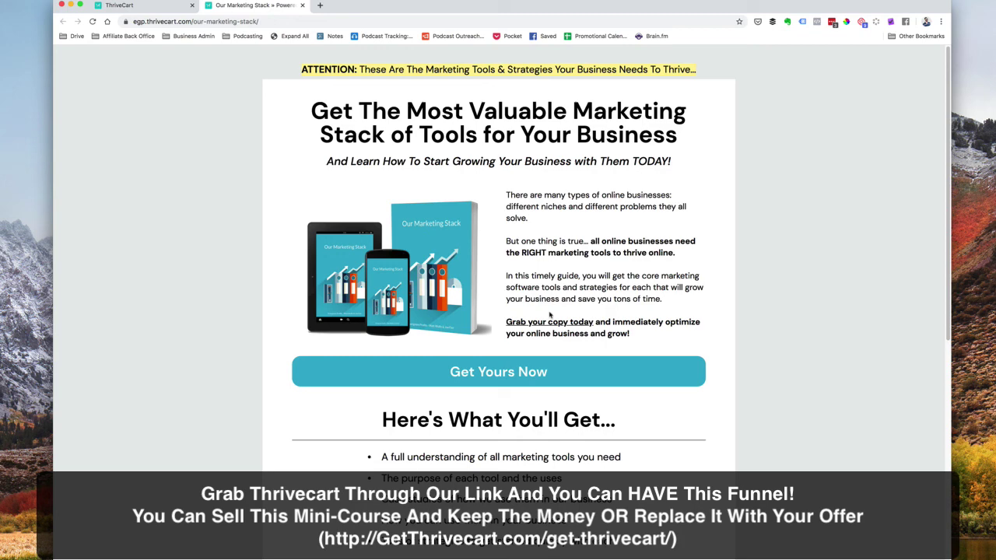
scroll(583, 302, down, 5)
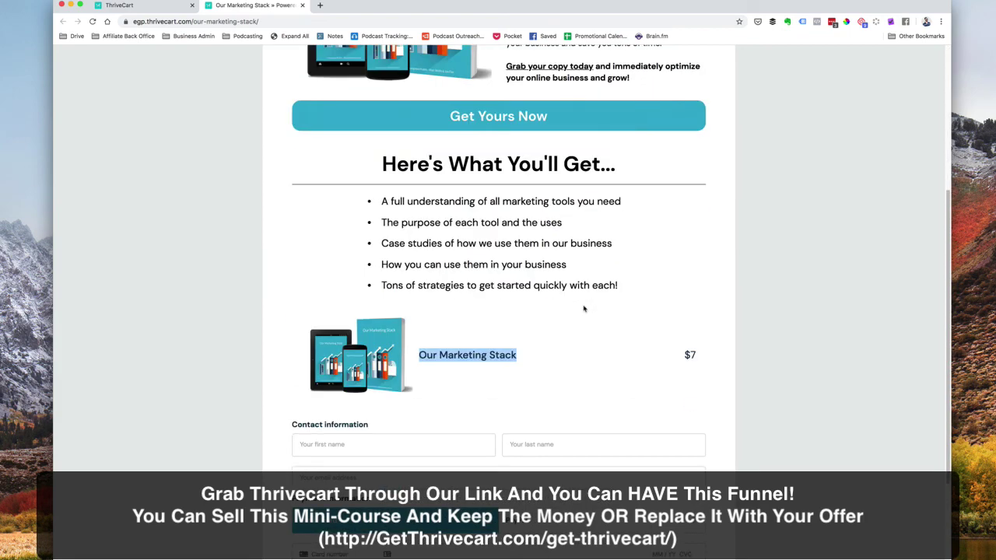
scroll(617, 439, down, 3)
click(583, 261)
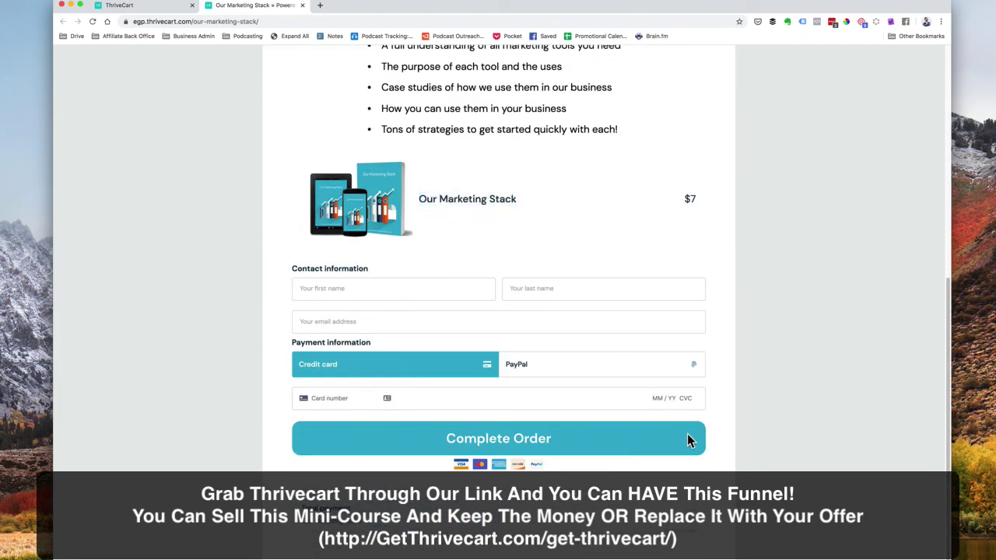
scroll(605, 438, up, 8)
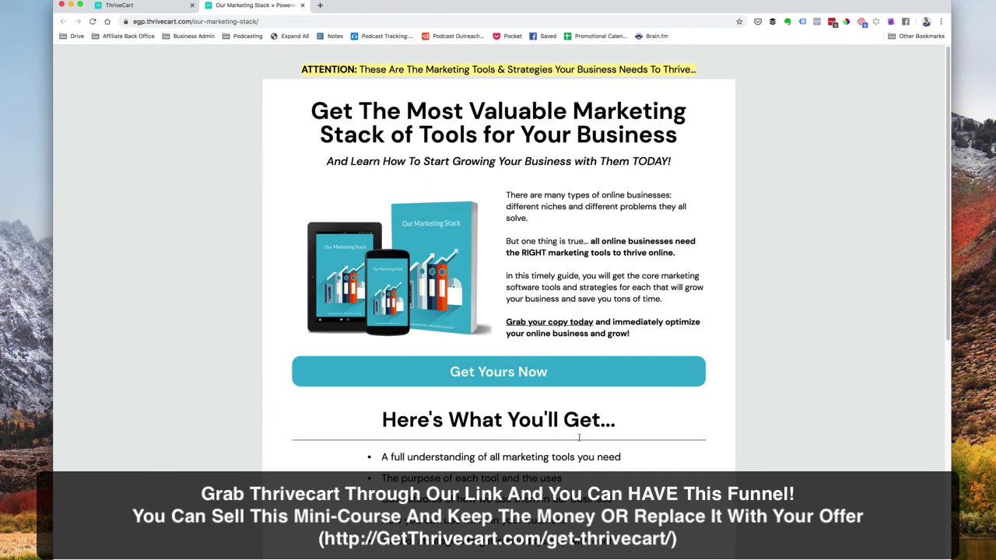
scroll(579, 437, down, 4)
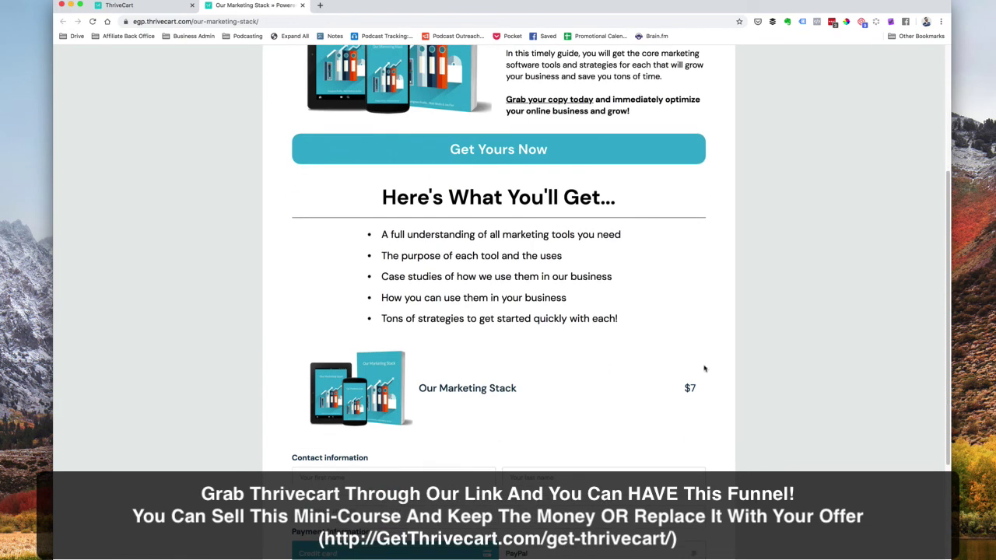
scroll(532, 322, down, 3)
scroll(571, 412, up, 8)
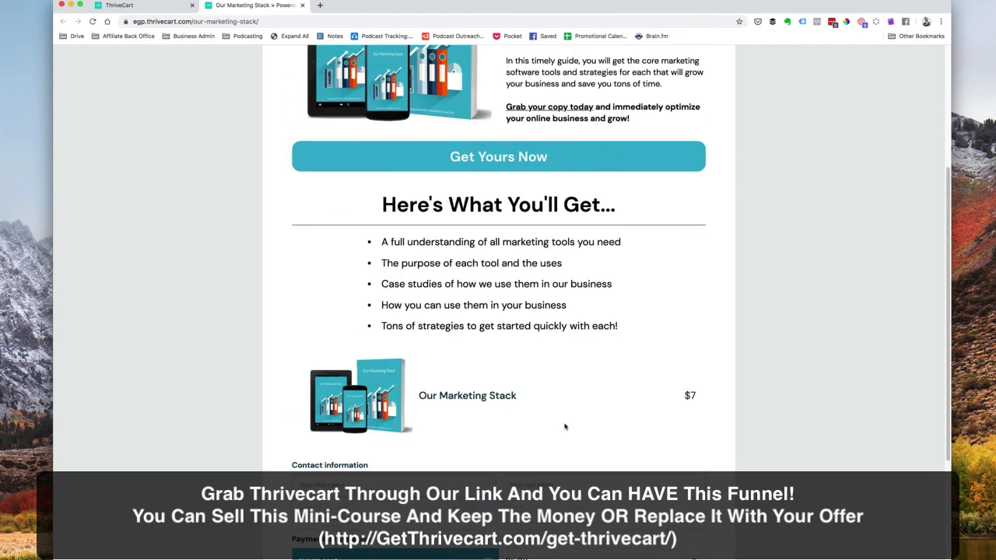